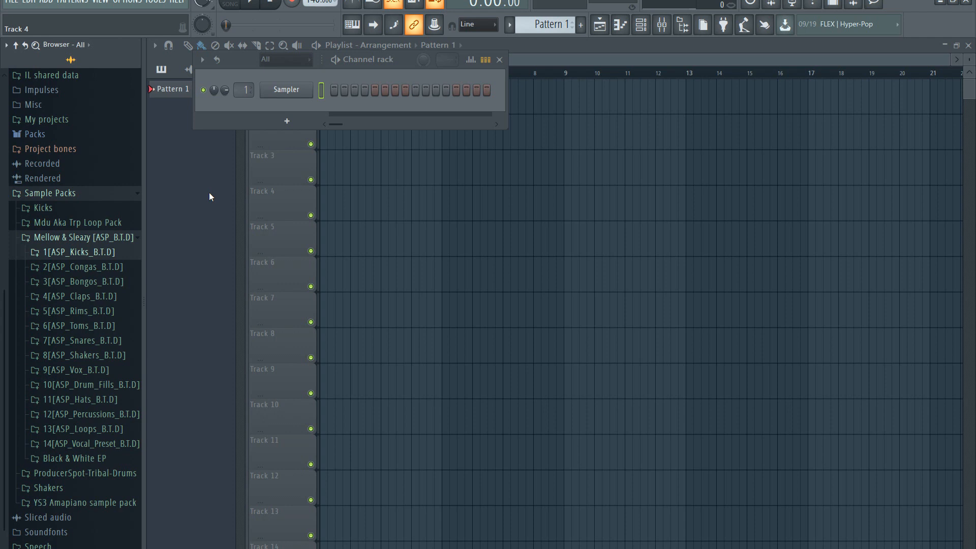
Set the project tempo to 113 BPM and load 4[ASP_Kick_B.T.D] from the Mellow & Sleazy kicks folder into the Sampler channel.
left_click_drag(313, 13, 314, 17)
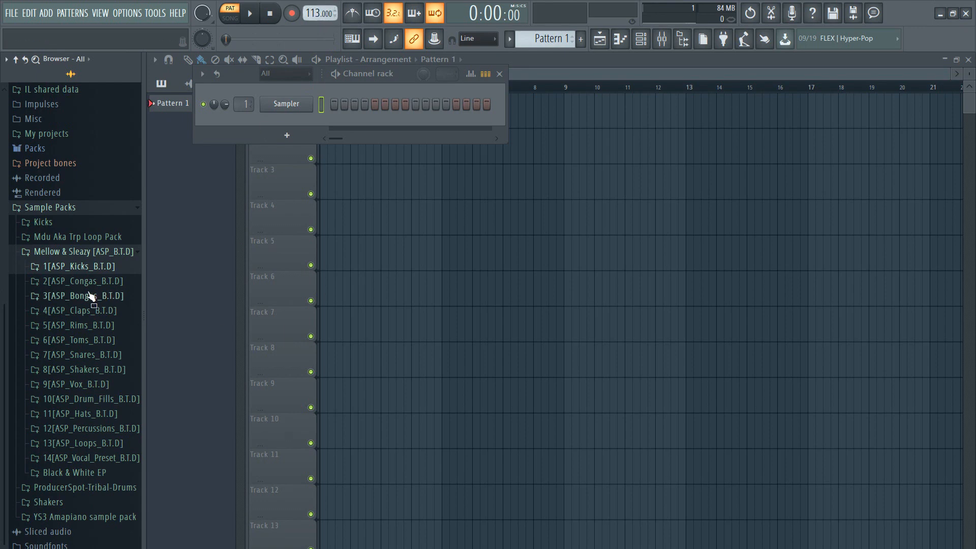
left_click(72, 271)
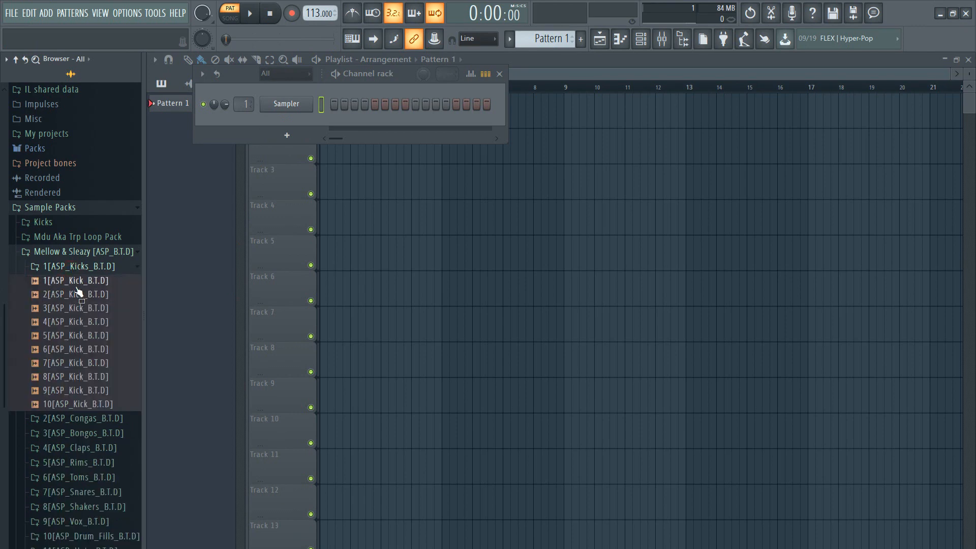
left_click(77, 286)
left_click(82, 296)
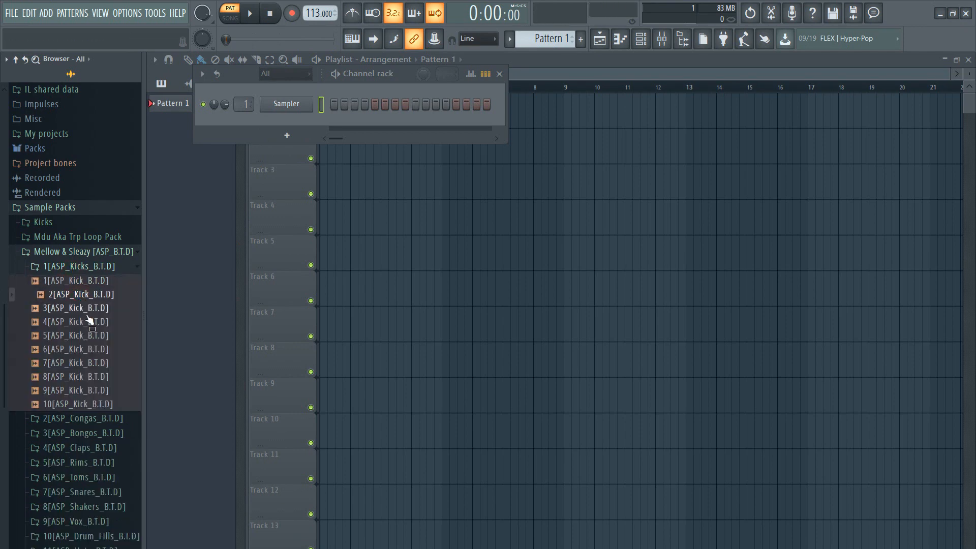
left_click(86, 309)
left_click(91, 325)
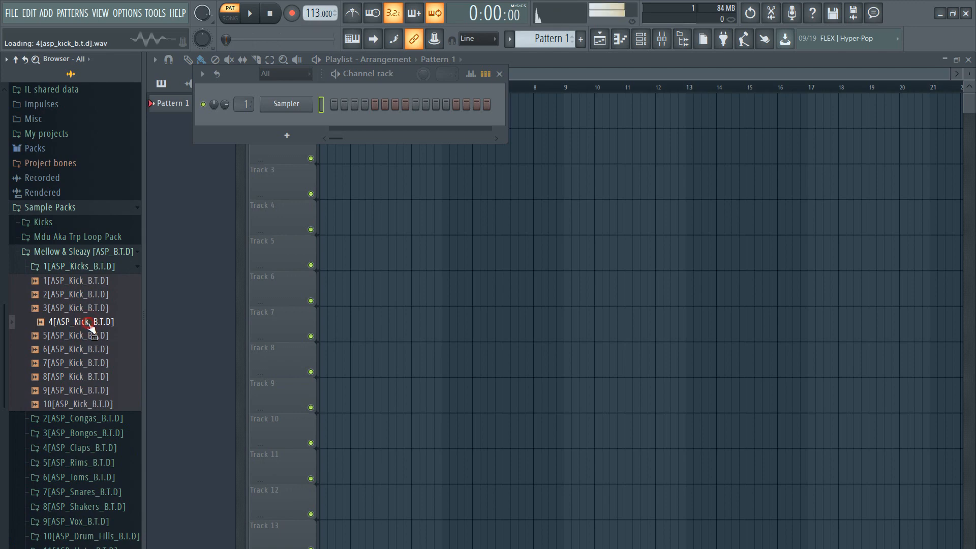
left_click_drag(92, 328, 278, 106)
Fill the kick channel with a hit every 4 steps and extend the notes across 16 bars in the piano roll.
right_click(278, 106)
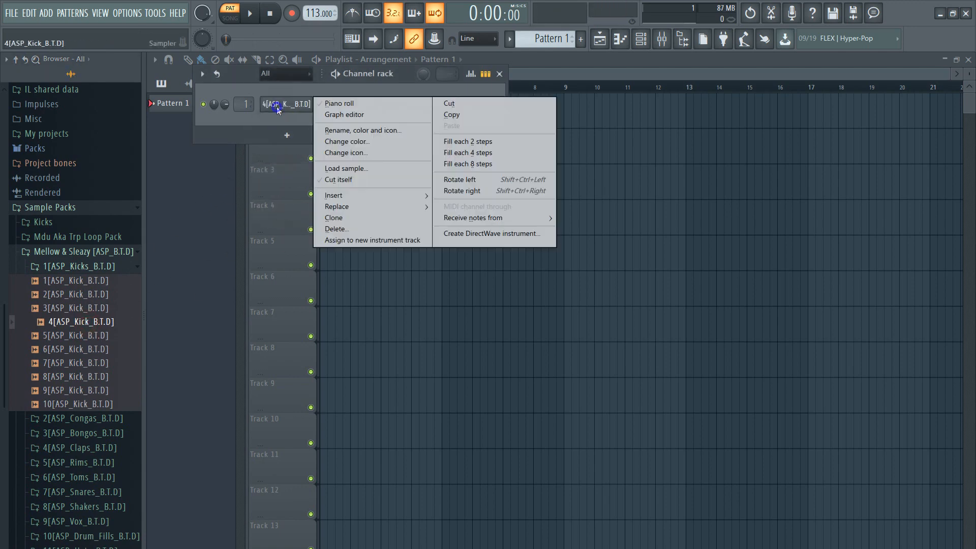
left_click(468, 154)
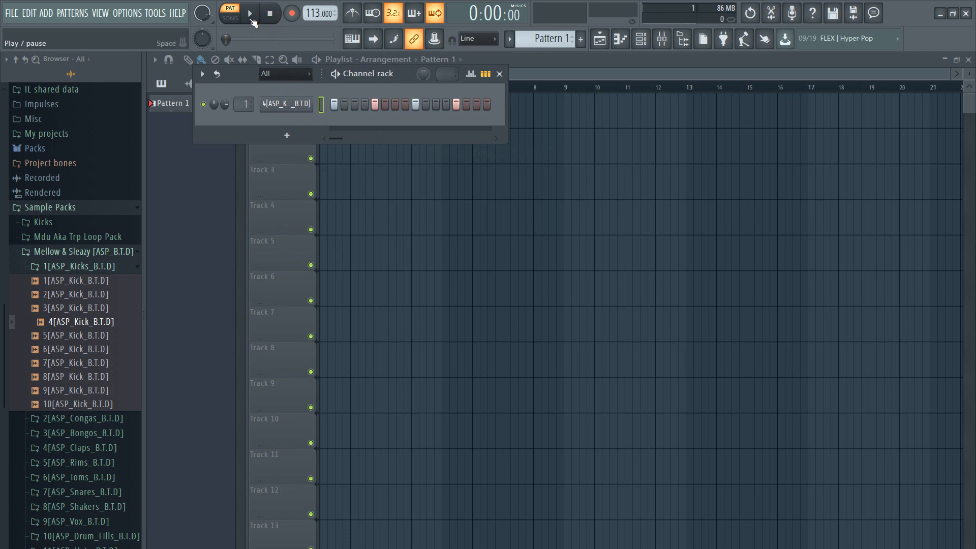
left_click(251, 17)
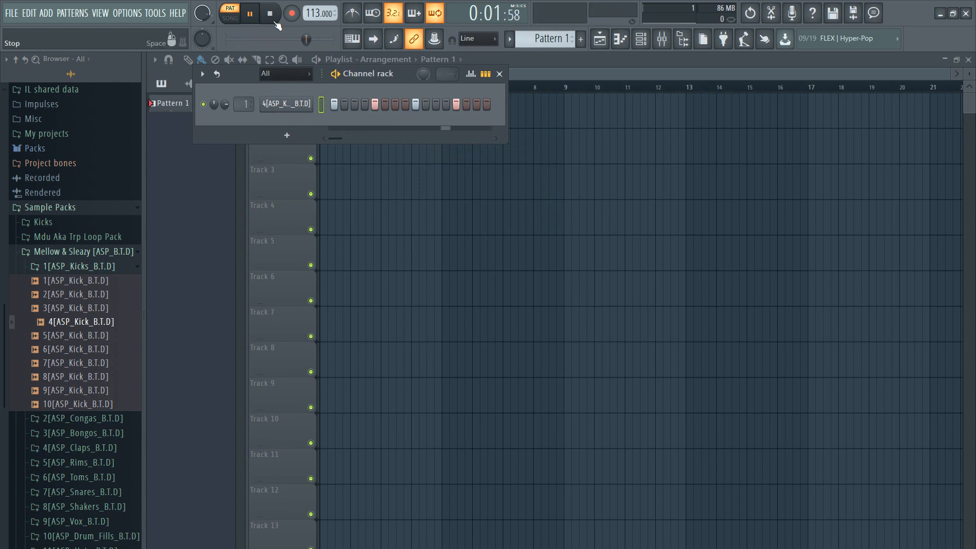
left_click(275, 23)
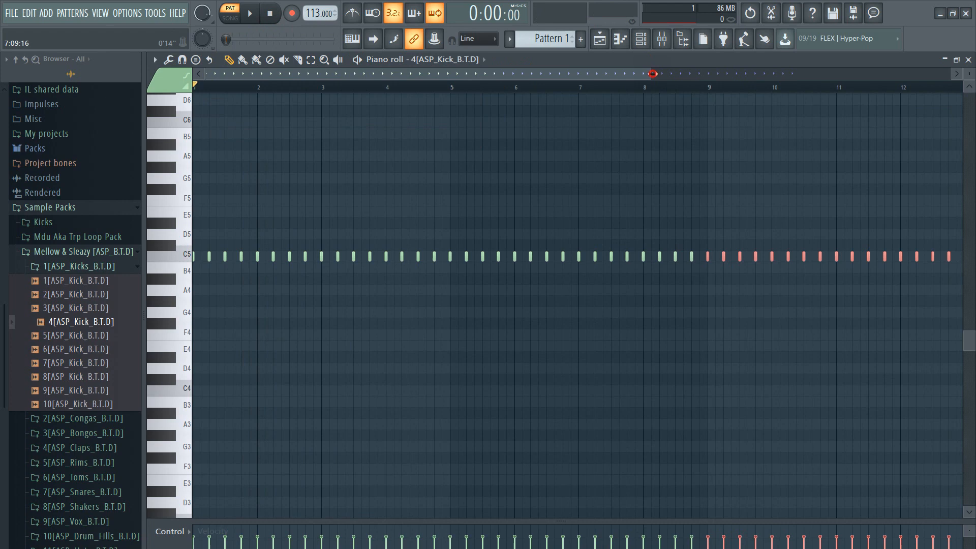
left_click_drag(652, 75, 909, 149)
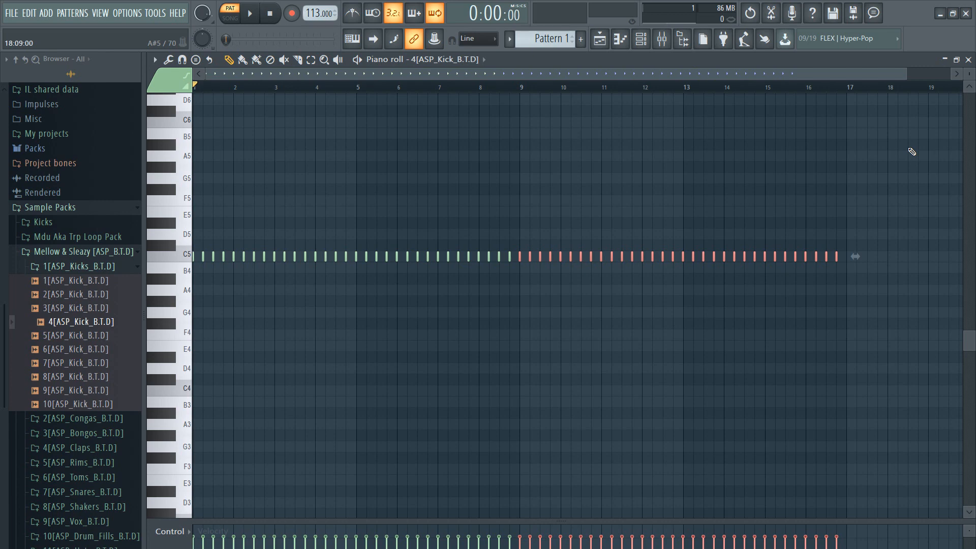
left_click(968, 59)
Play back the kick pattern and inspect its notes across all 16 bars in the piano roll.
left_click(251, 18)
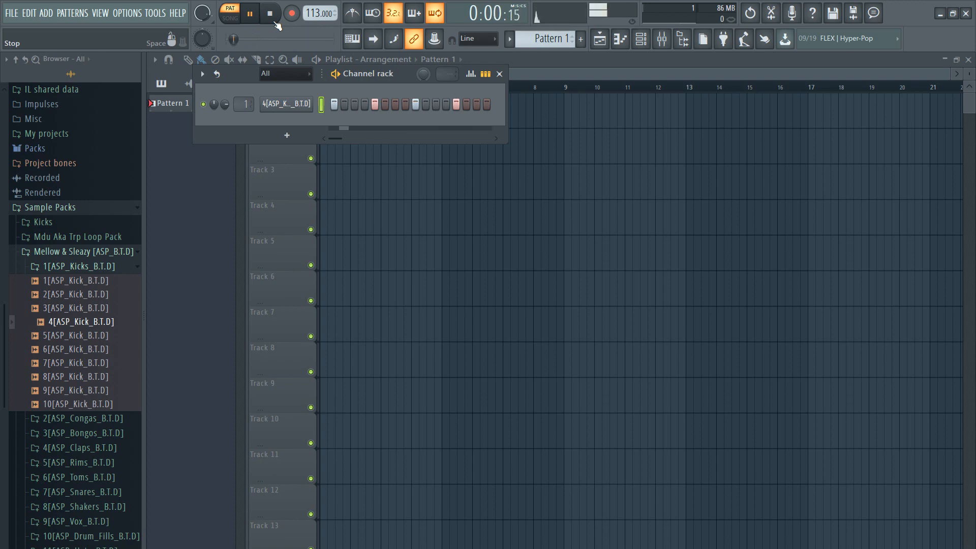
left_click(270, 14)
left_click(620, 39)
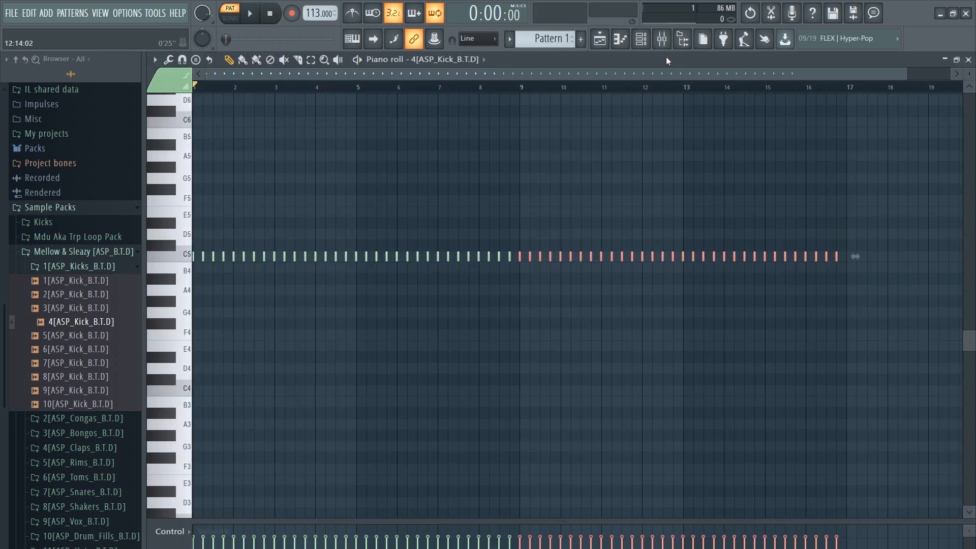
left_click(600, 38)
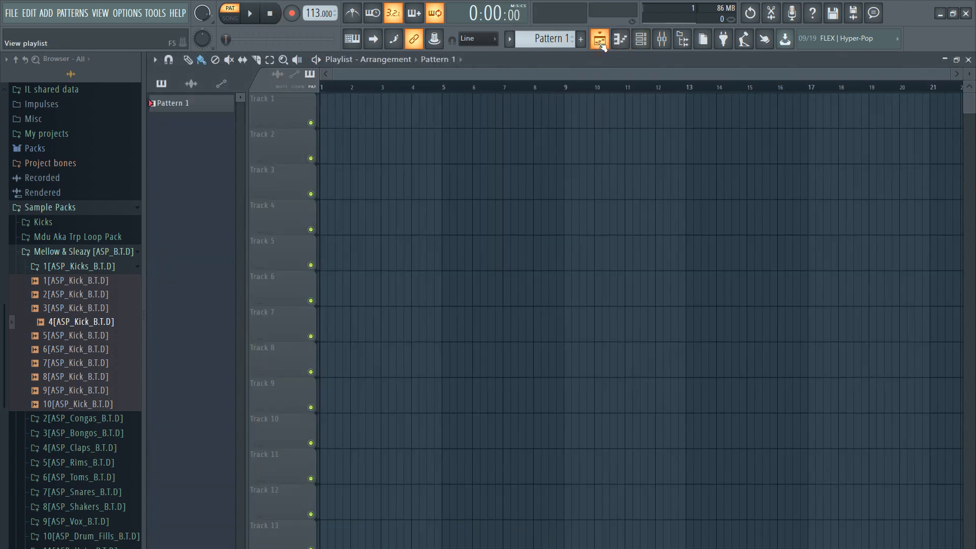
left_click(641, 39)
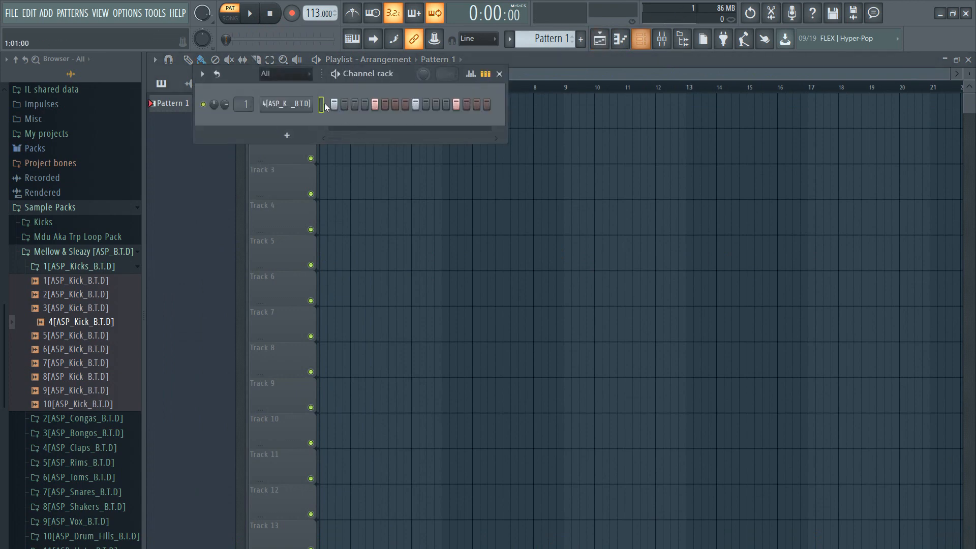
left_click(620, 39)
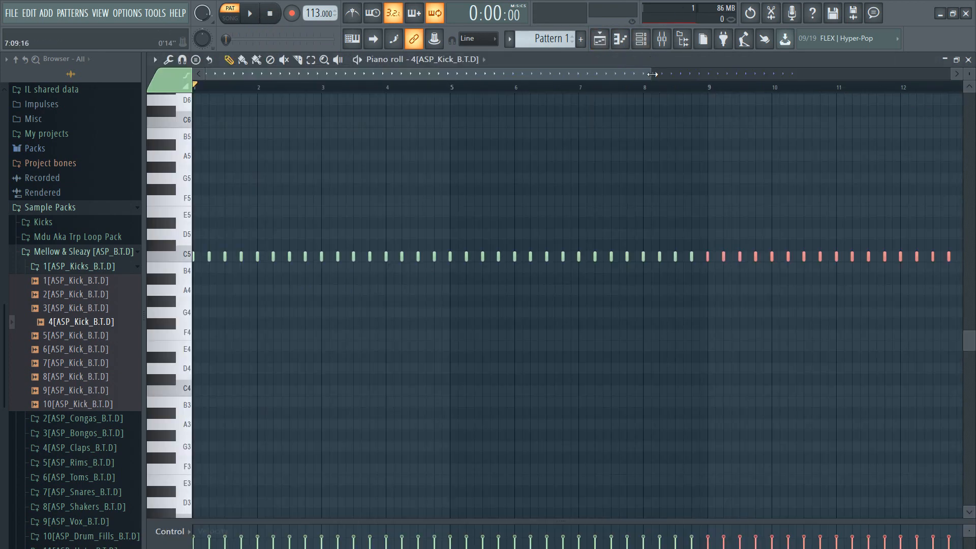
left_click_drag(653, 74, 912, 151)
left_click(621, 39)
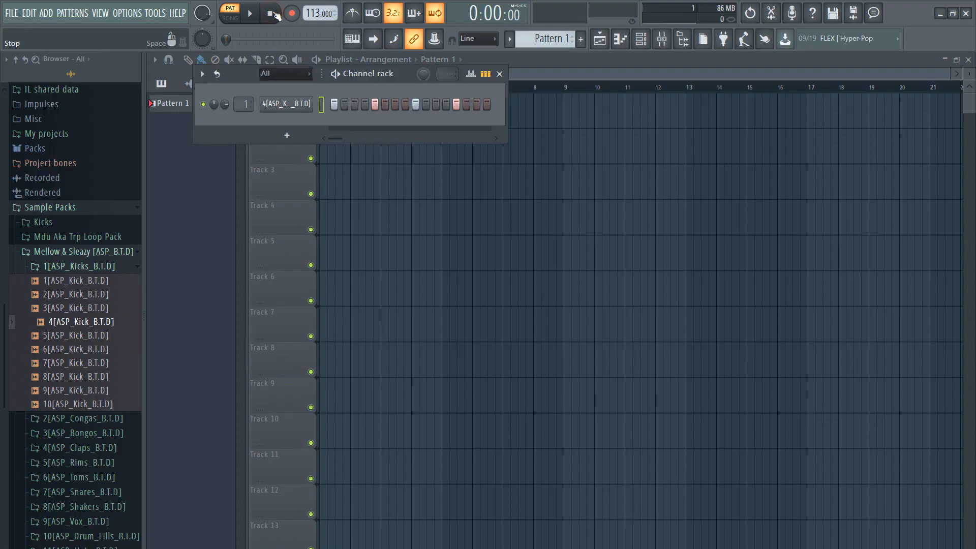
left_click(250, 14)
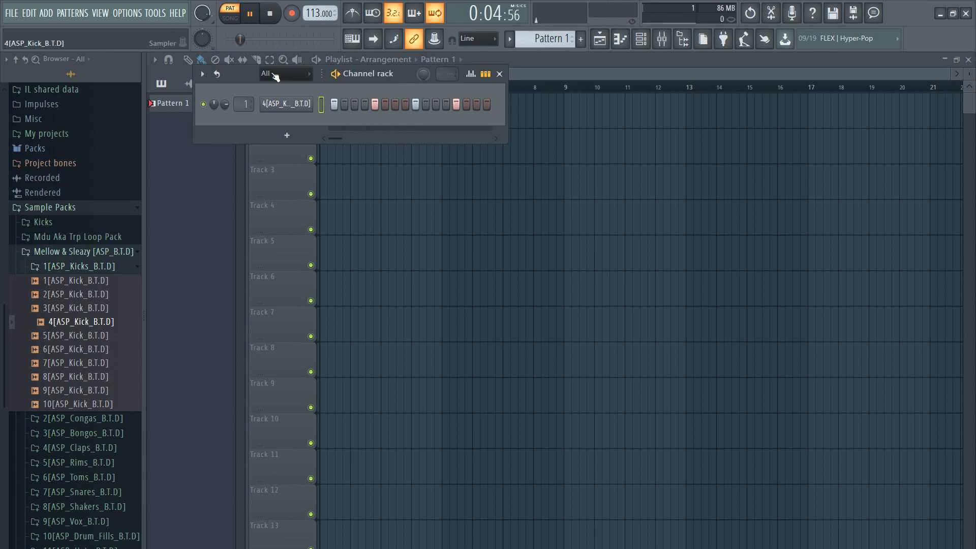
left_click(270, 14)
Switch playback to song mode and place Pattern 1 on Track 1 of the playlist, starting at bar 1.
left_click(230, 18)
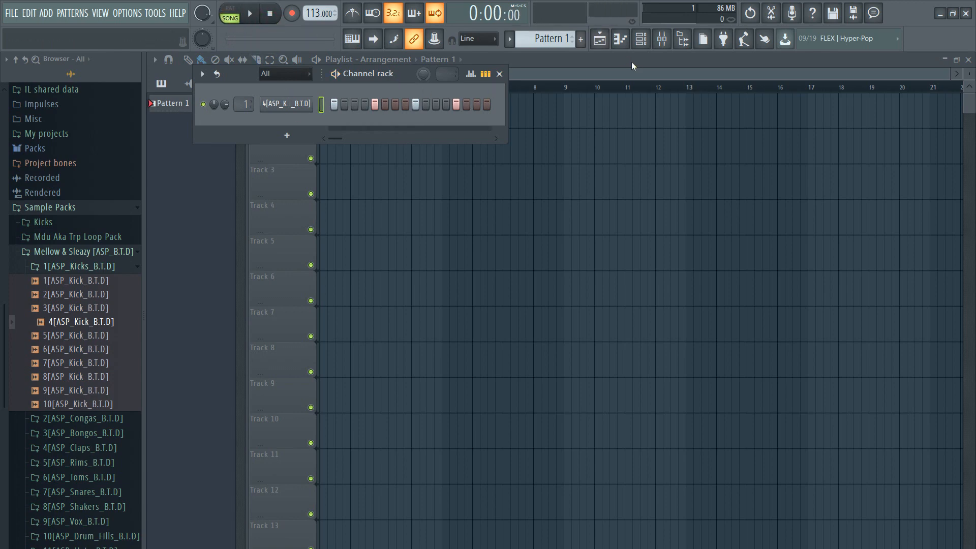
left_click(614, 73)
double_click(200, 104)
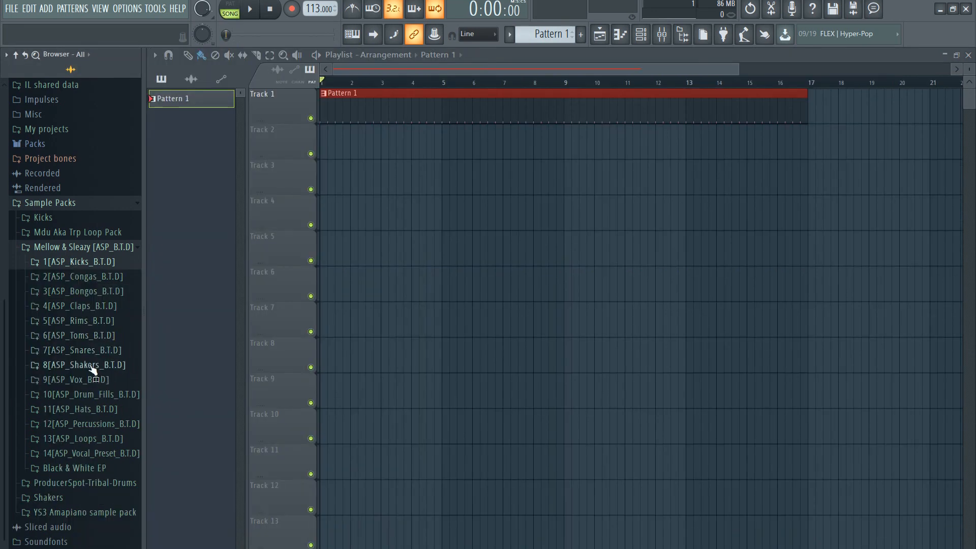
Audition the first two samples in the 8[ASP_Shakers_B.T.D] folder.
left_click(84, 365)
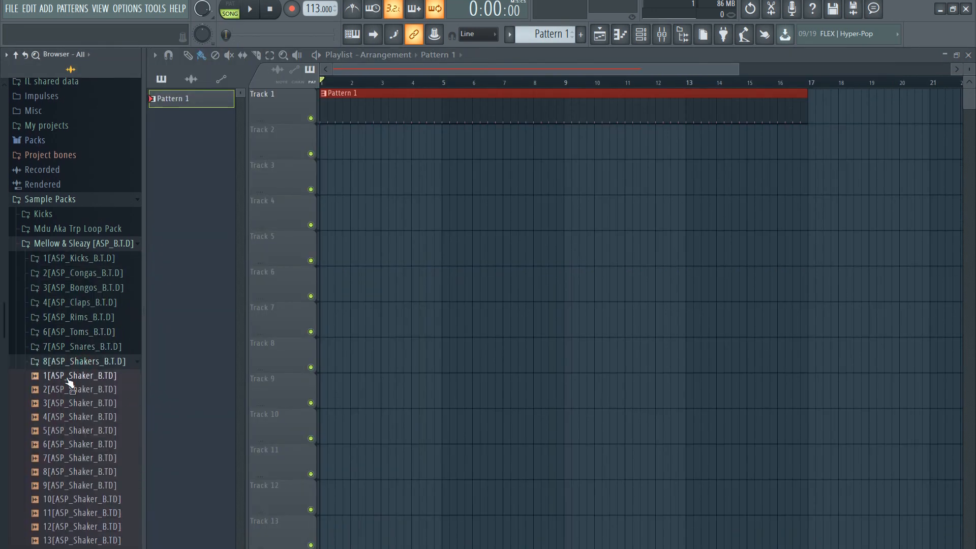
left_click(68, 376)
left_click(76, 390)
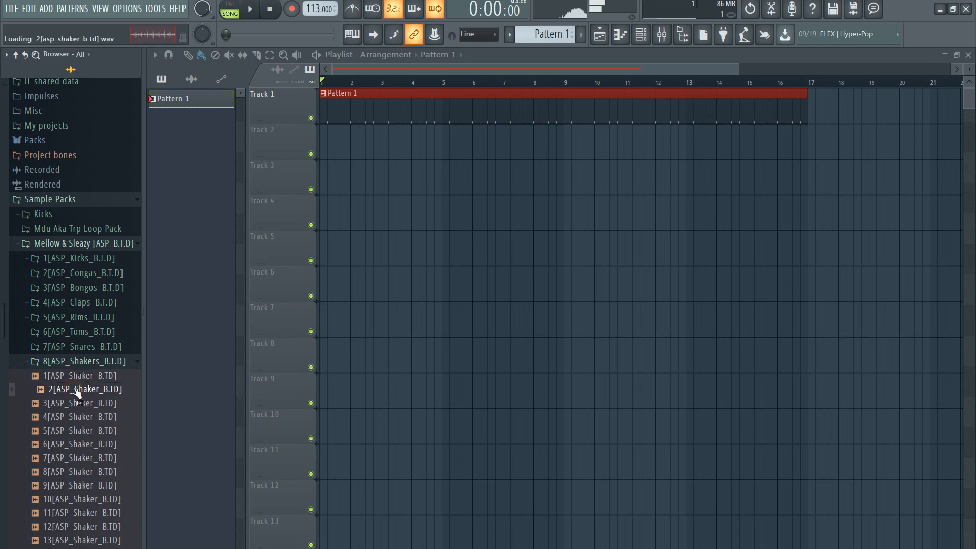
left_click(76, 390)
Place 2[ASP_Shaker_B.TD] at bar 1 of Track 2 and fit it to tempo with the 75 to 150 BPM range.
left_click_drag(76, 390, 321, 148)
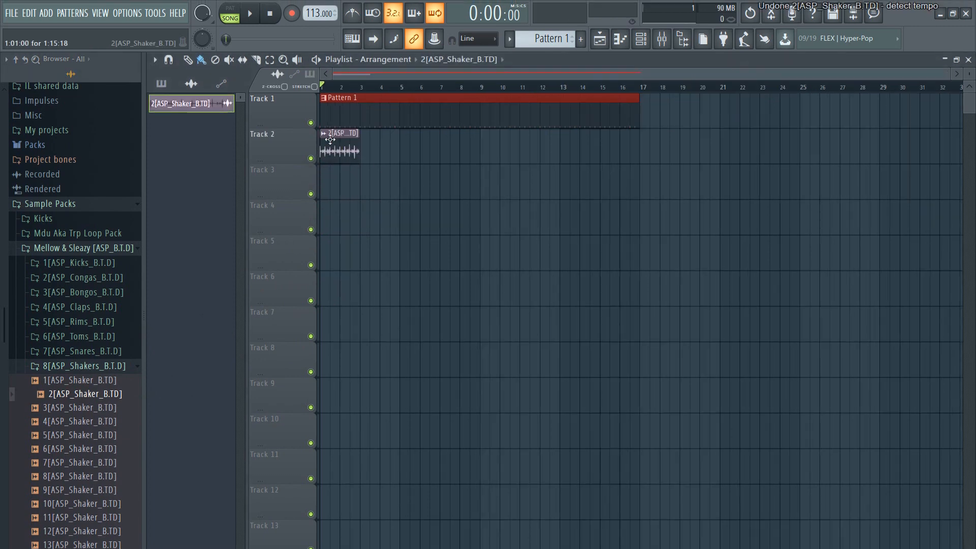
right_click(326, 132)
left_click(440, 201)
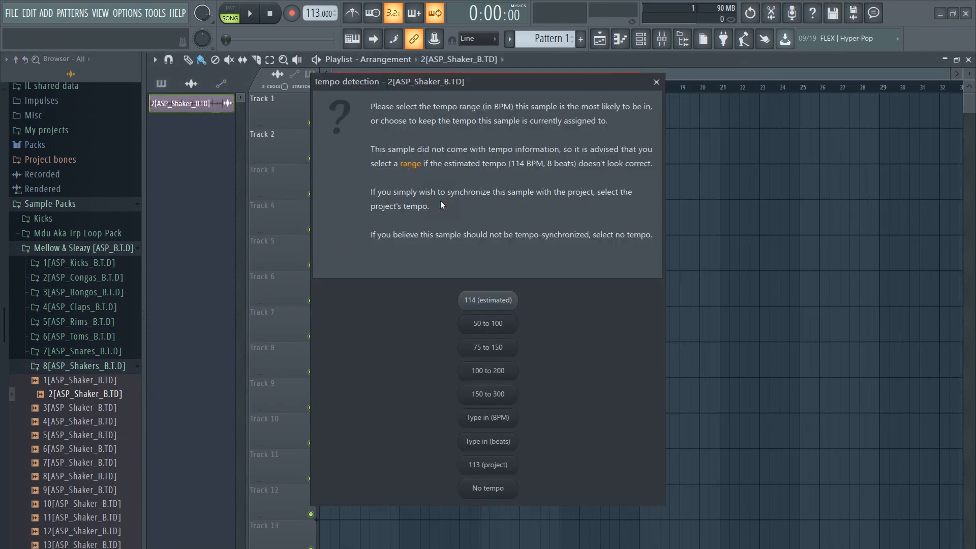
left_click(490, 347)
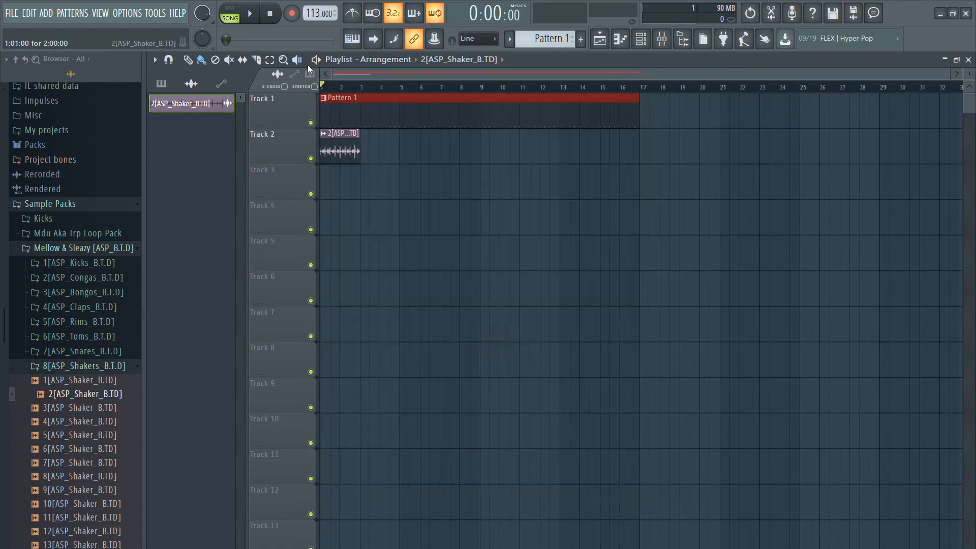
Play the kick together with the shaker clip, and delete the shaker clip from Track 2.
left_click(252, 15)
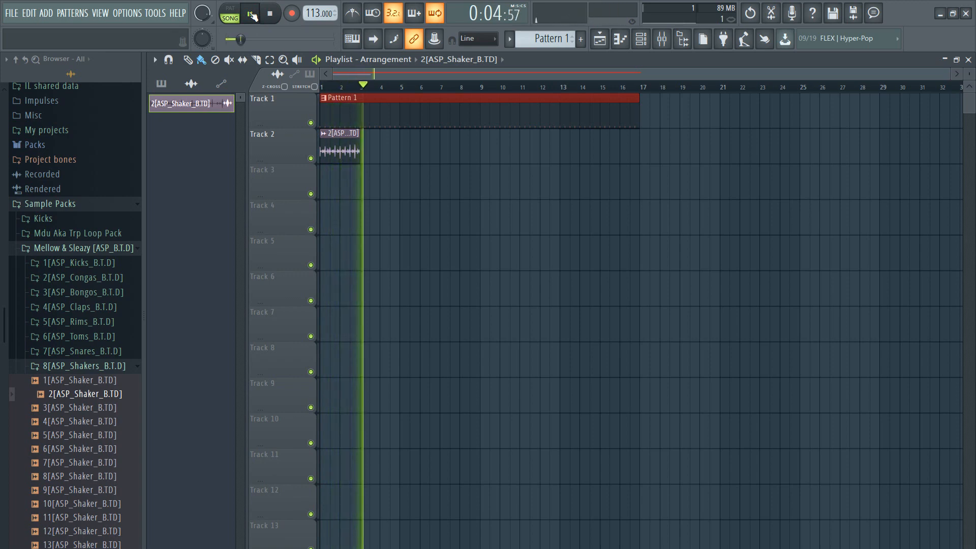
left_click(269, 16)
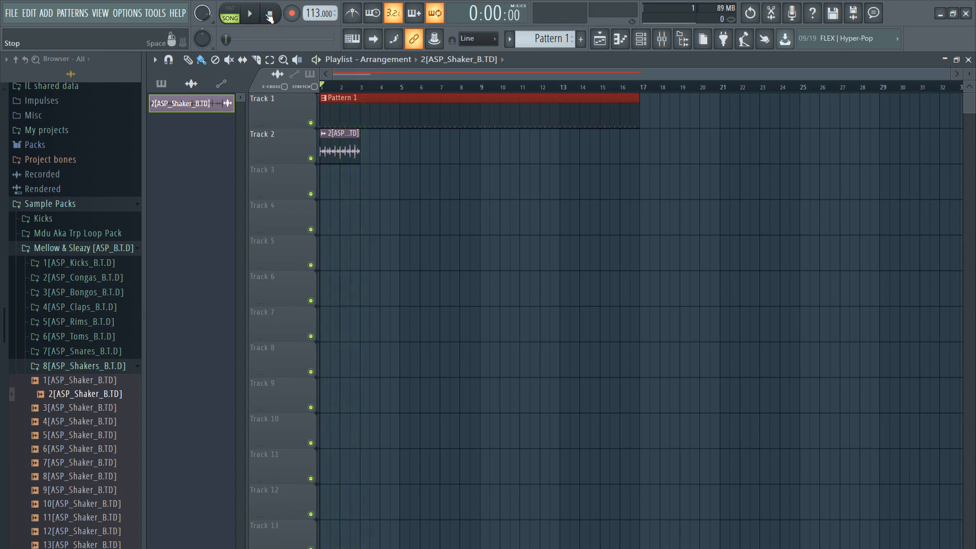
right_click(336, 141)
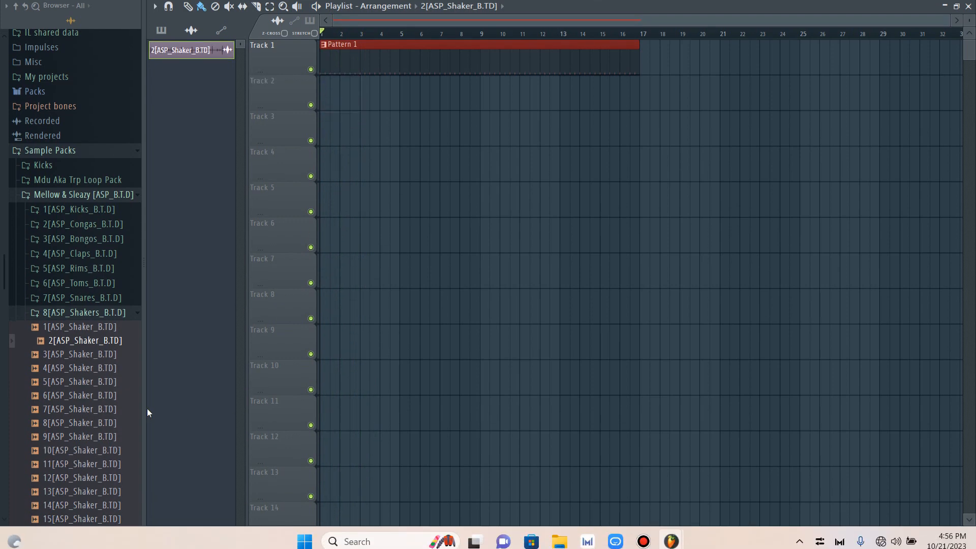
Fill Track 2 from bar 1 through bar 16 with 3[ASP_Shaker_B.TD] clips fitted to tempo in the 75 to 150 BPM range.
left_click(89, 408)
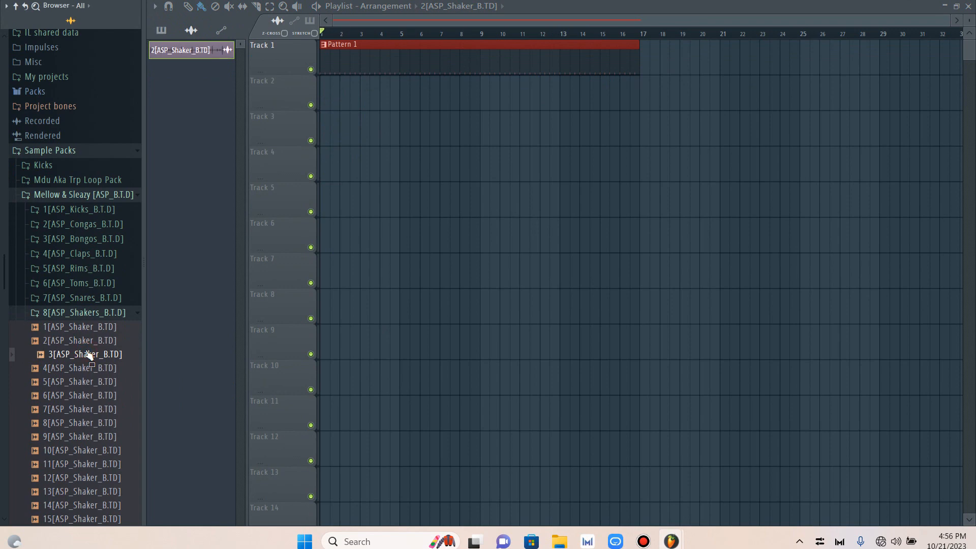
left_click_drag(89, 355, 325, 89)
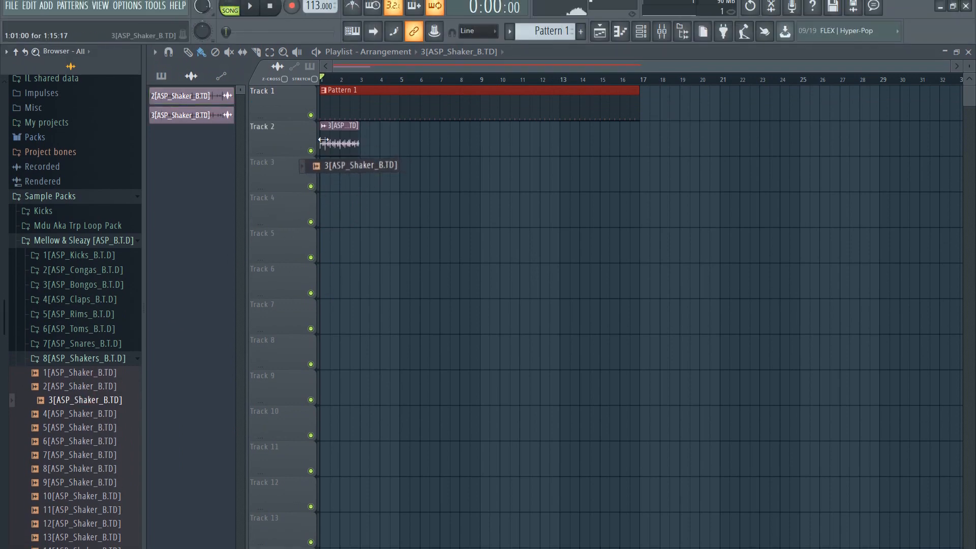
right_click(326, 135)
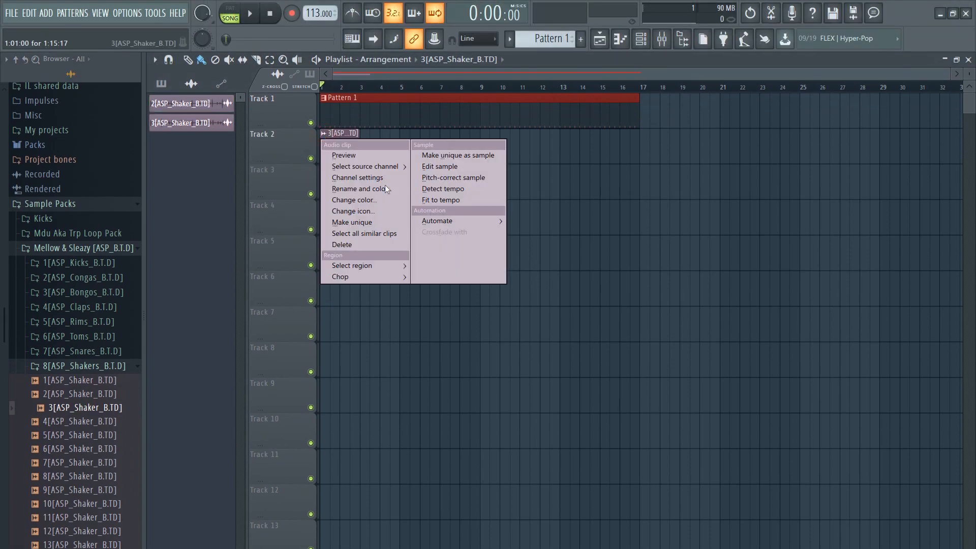
left_click(446, 200)
left_click(495, 346)
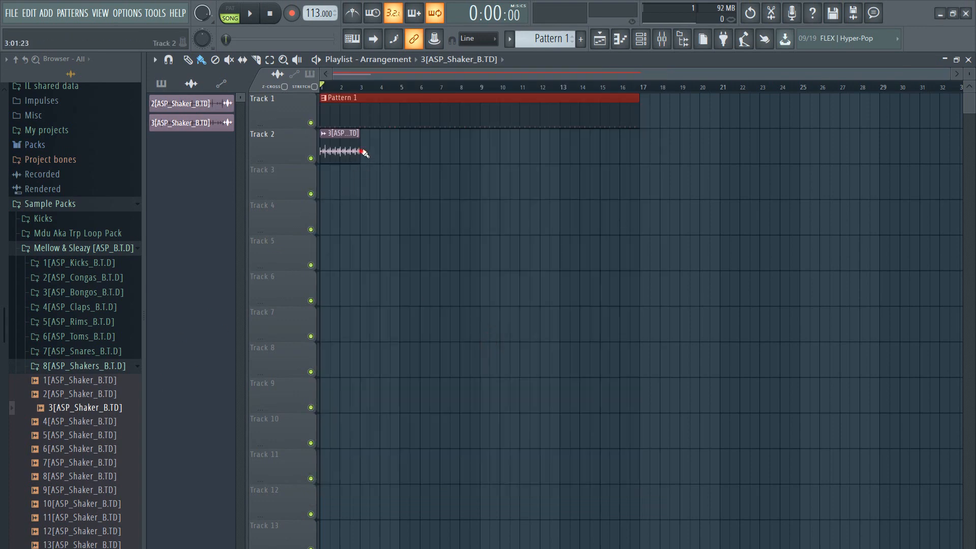
mouse_move(364, 154)
left_mouse_down()
mouse_move(589, 185)
mouse_move(624, 174)
left_mouse_up()
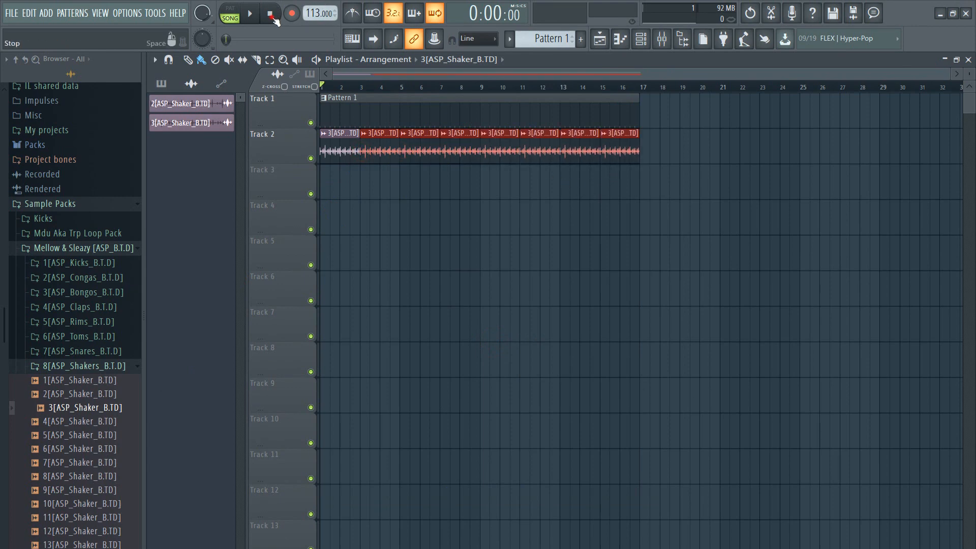
Audition 4[ASP_Shaker_B.TD] and play back the kick and shaker arrangement.
left_click(85, 423)
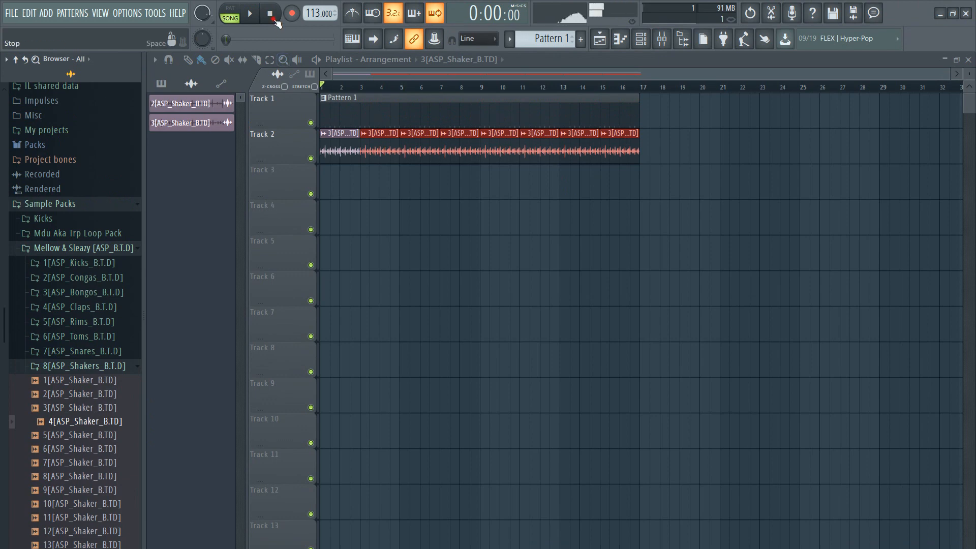
left_click(251, 15)
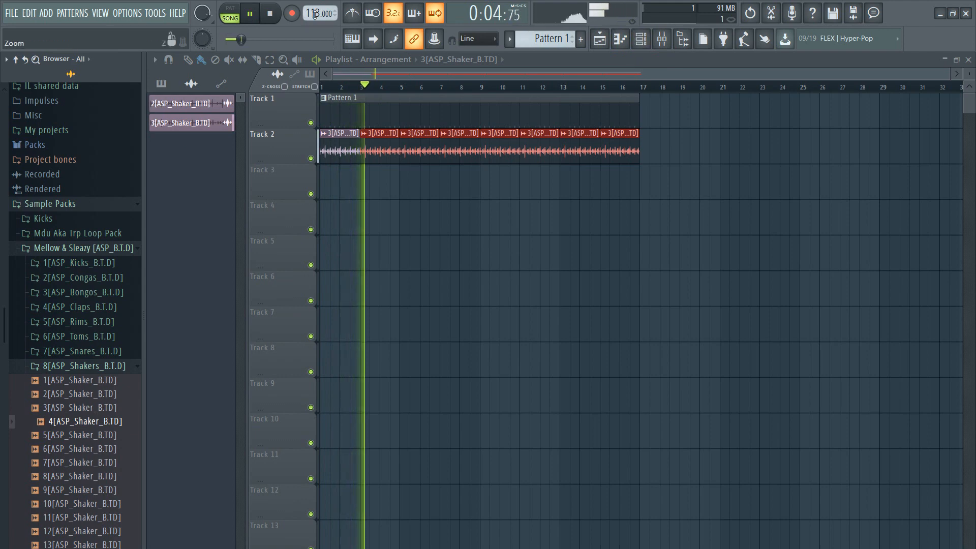
left_click(269, 21)
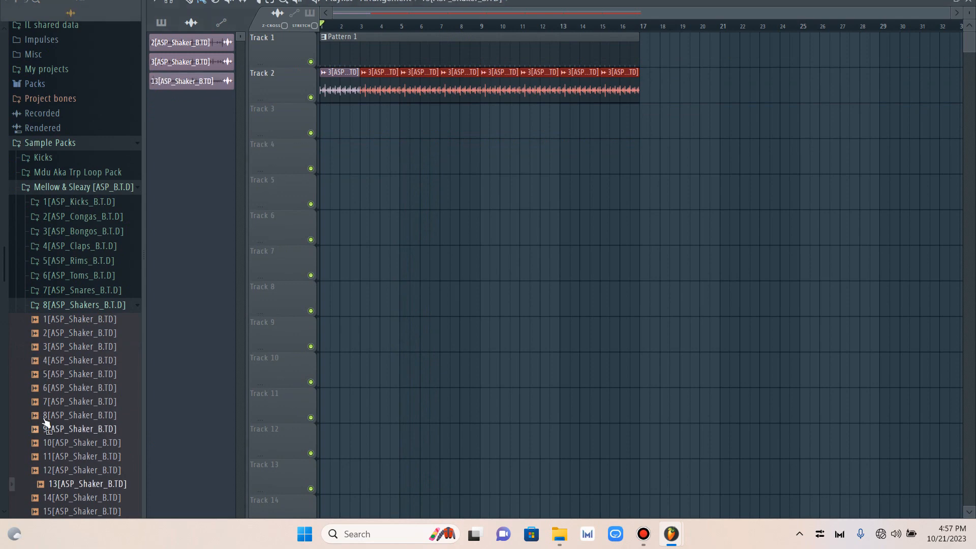
left_click(84, 360)
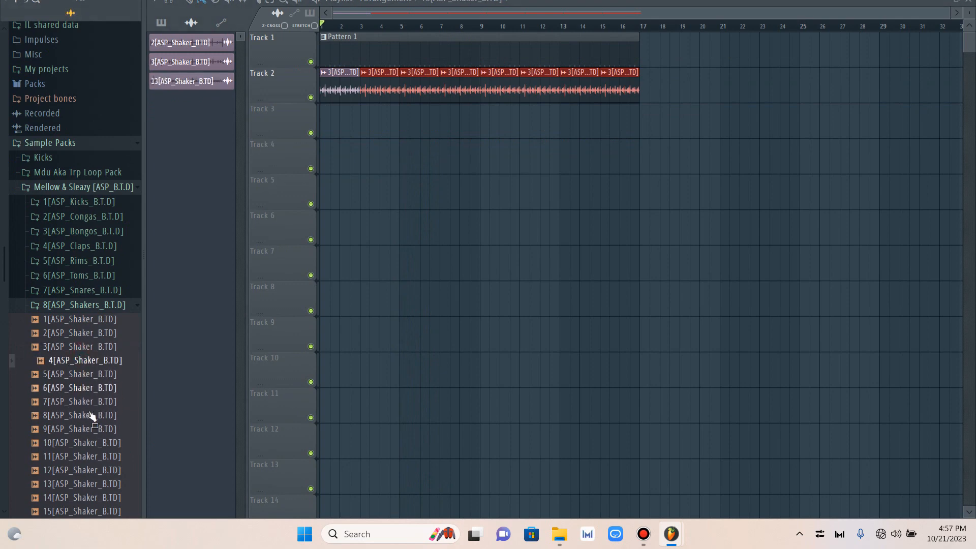
Fill Track 3 from bar 1 through bar 16 with one-bar 10[ASP_Shaker_B.TD] clips fitted to tempo in the 75 to 150 BPM range.
left_click_drag(71, 443, 321, 121)
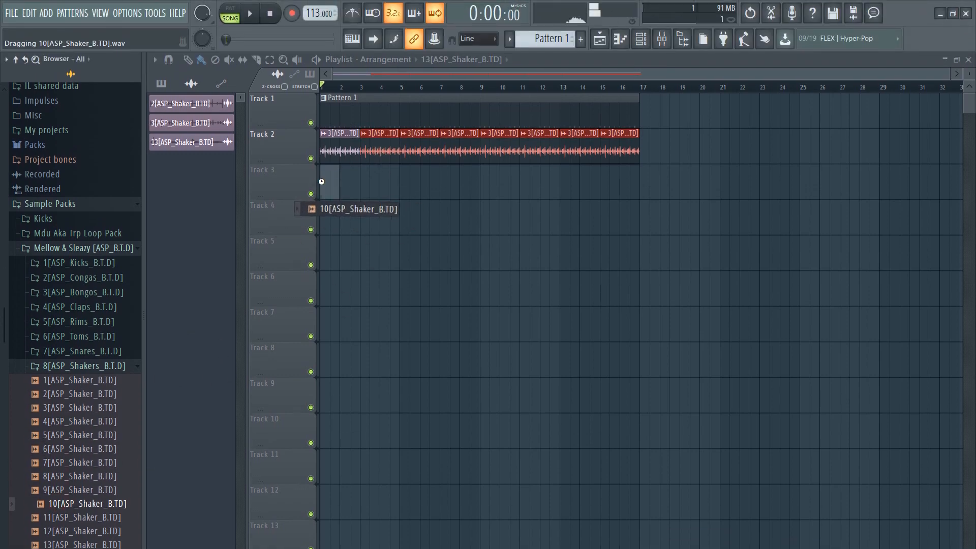
left_click_drag(322, 181, 322, 182)
left_click(324, 171)
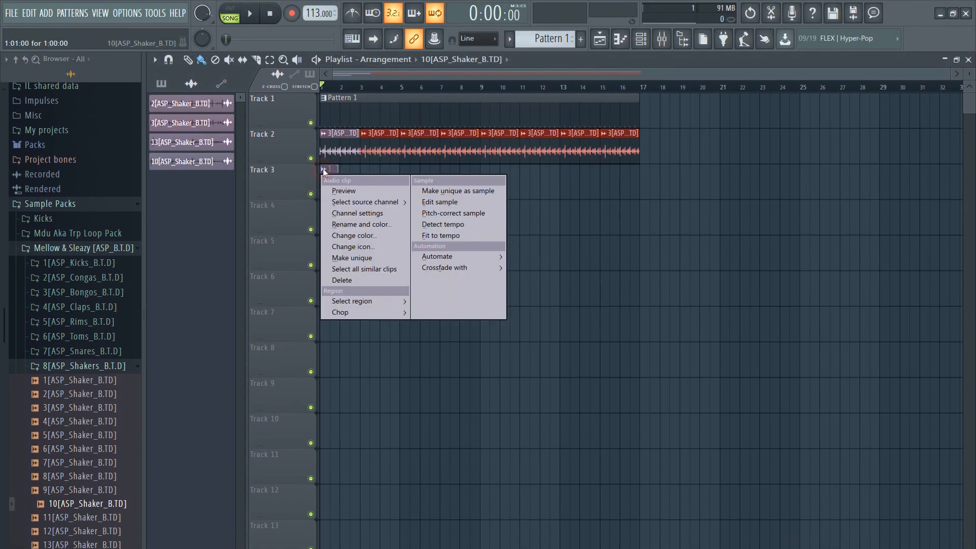
left_click(467, 236)
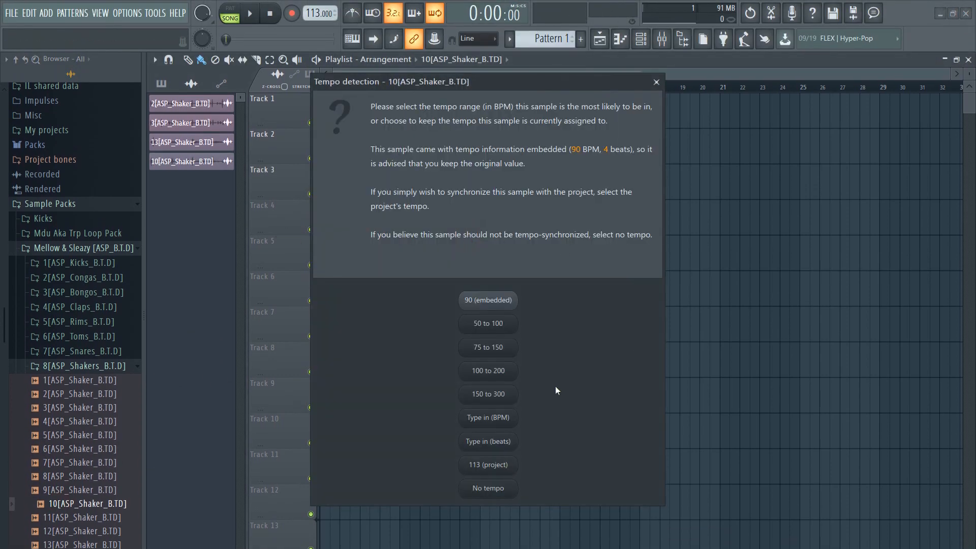
left_click(493, 351)
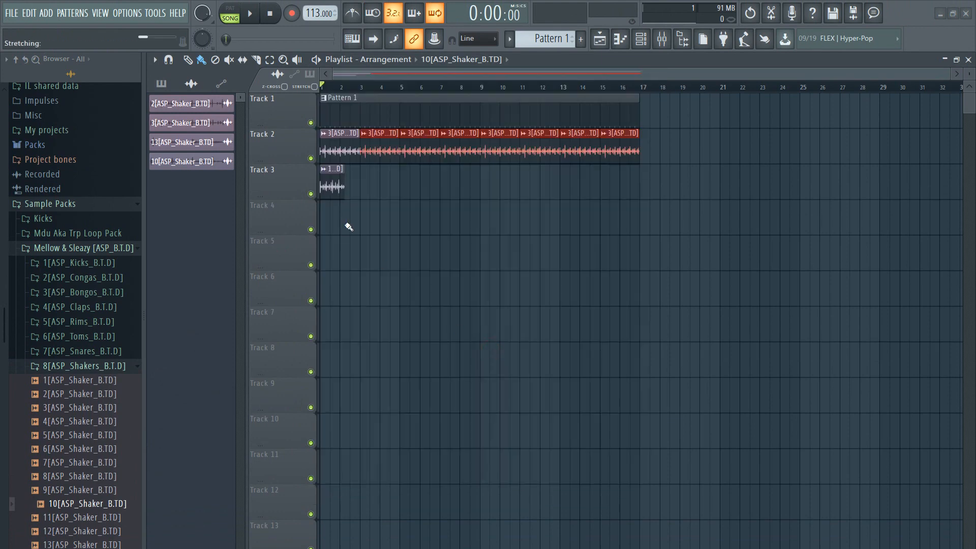
left_click(329, 182)
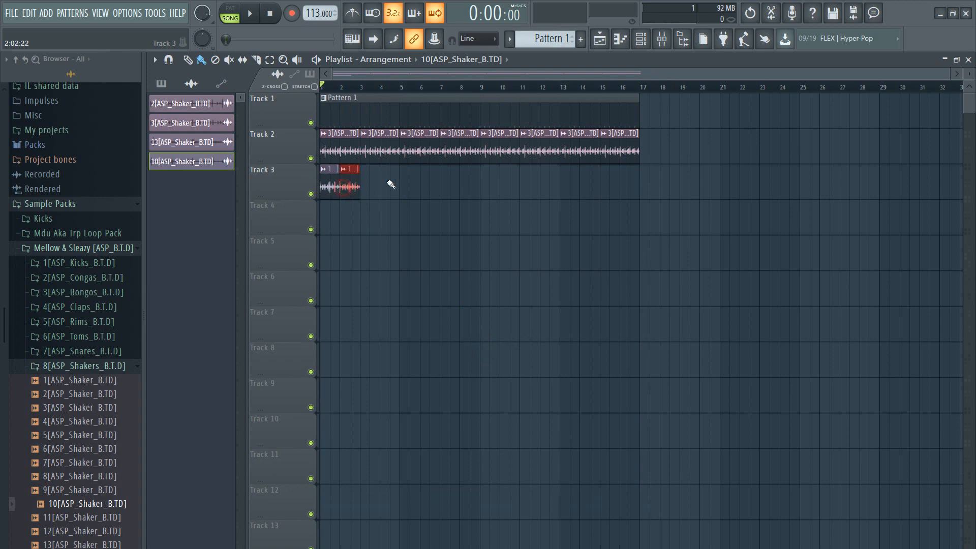
left_click_drag(391, 185, 620, 183)
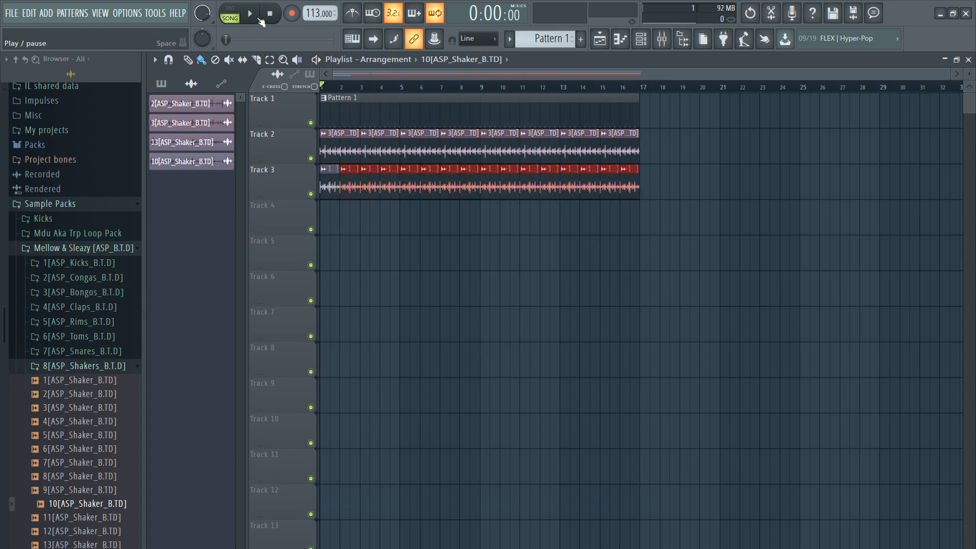
Audition the rim samples from 1[ASP_Rim_B.T.D] through 10[ASP_Rim_B.T.D] in the 5[ASP_Rims_B.T.D] folder.
key("F6")
left_click(77, 321)
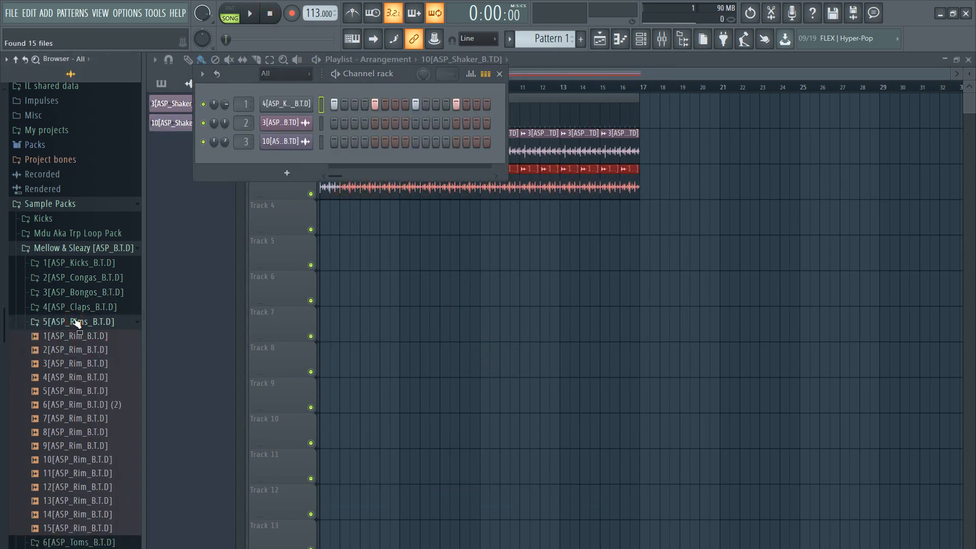
left_click(73, 340)
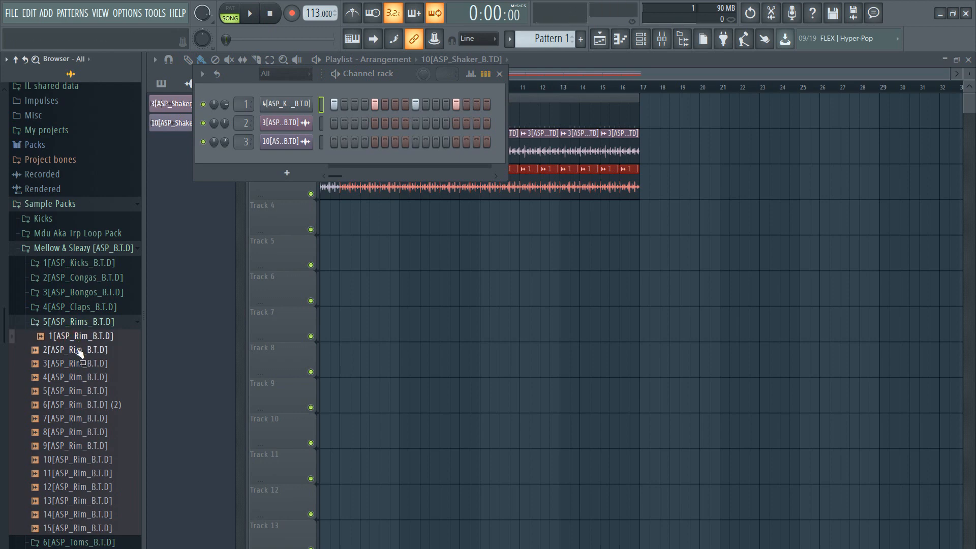
left_click(71, 351)
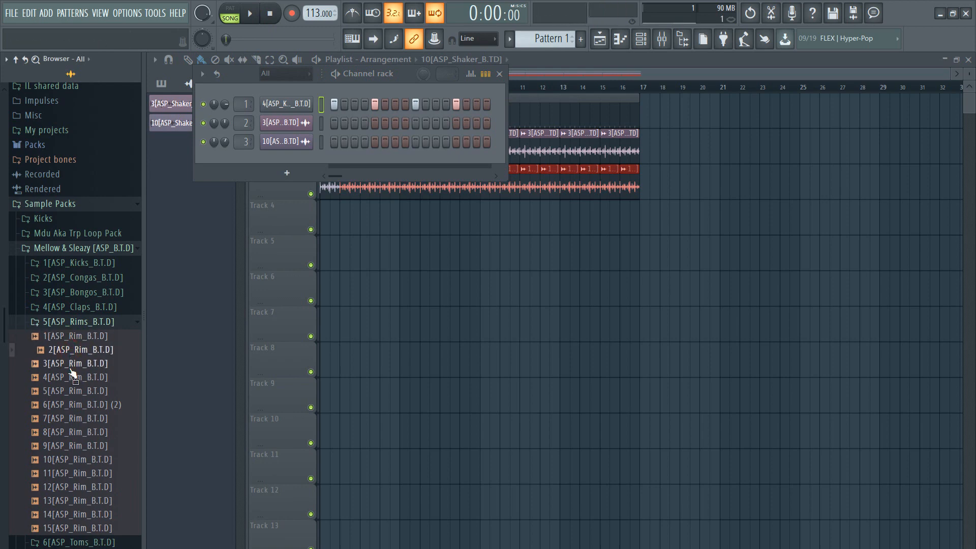
left_click(74, 363)
left_click(75, 379)
left_click(80, 393)
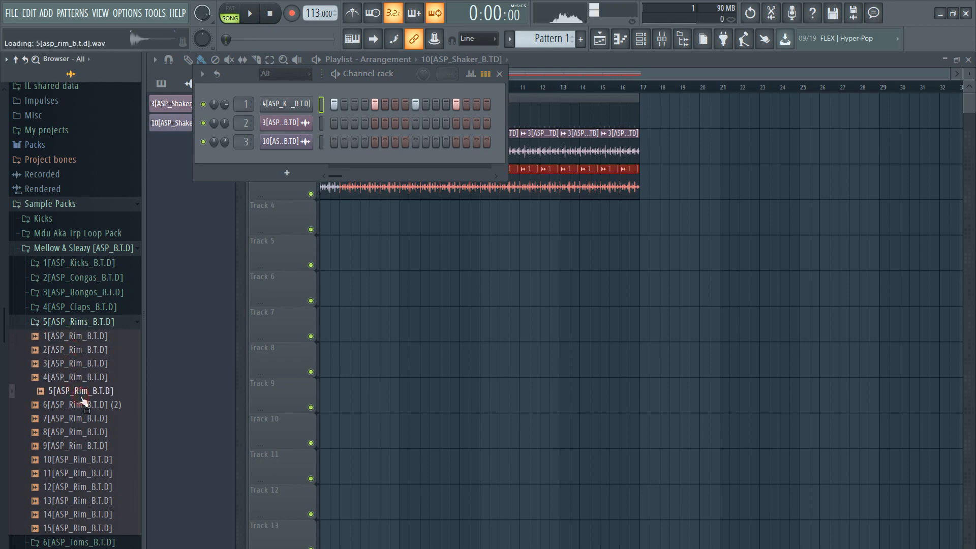
left_click(84, 407)
left_click(89, 417)
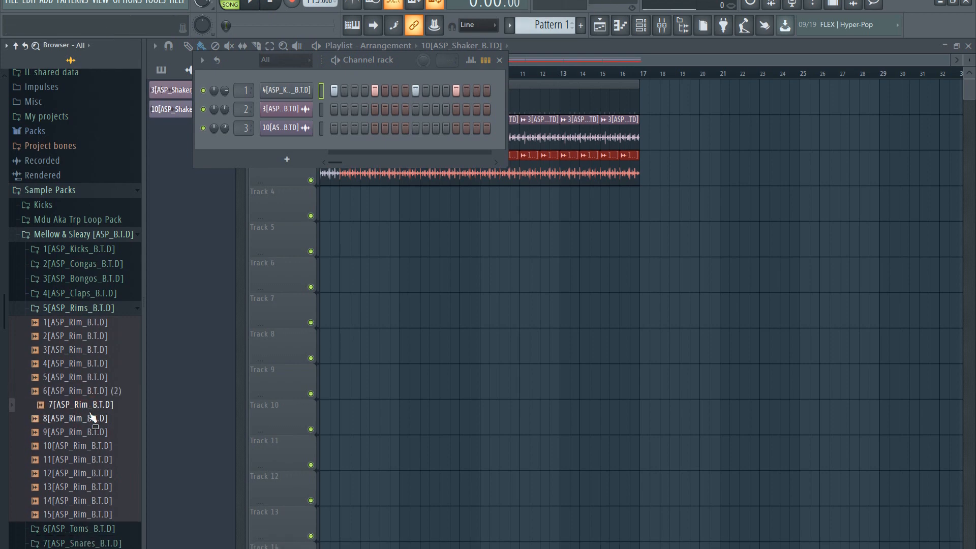
left_click(90, 435)
left_click(91, 419)
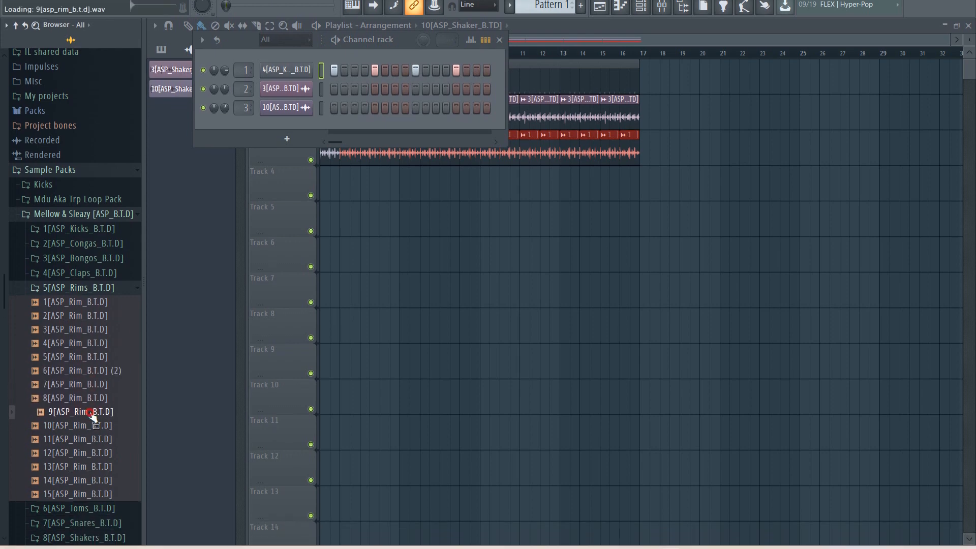
left_click(93, 433)
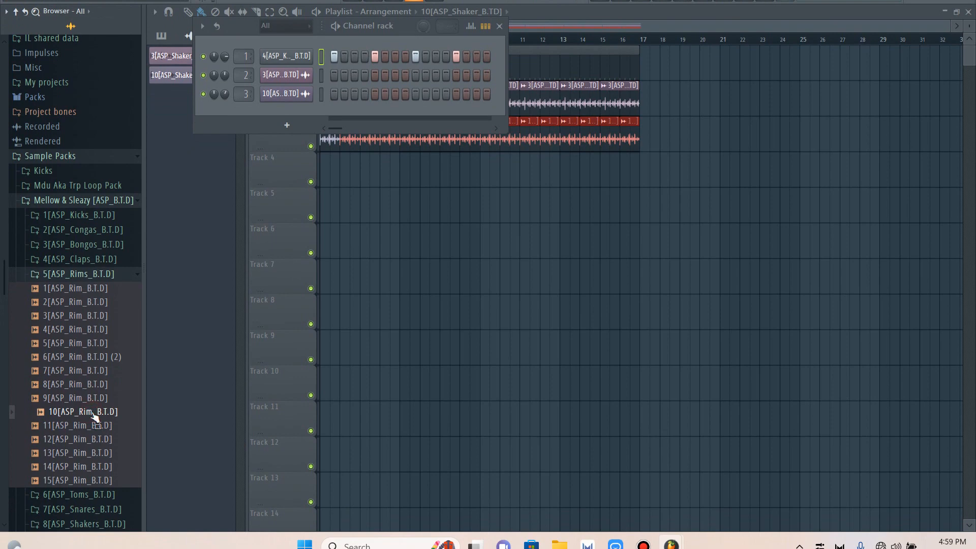
Add 10[ASP_Rim_B.T.D] as a new channel routed to mixer track 4 and open its piano roll.
left_click_drag(94, 416, 280, 110)
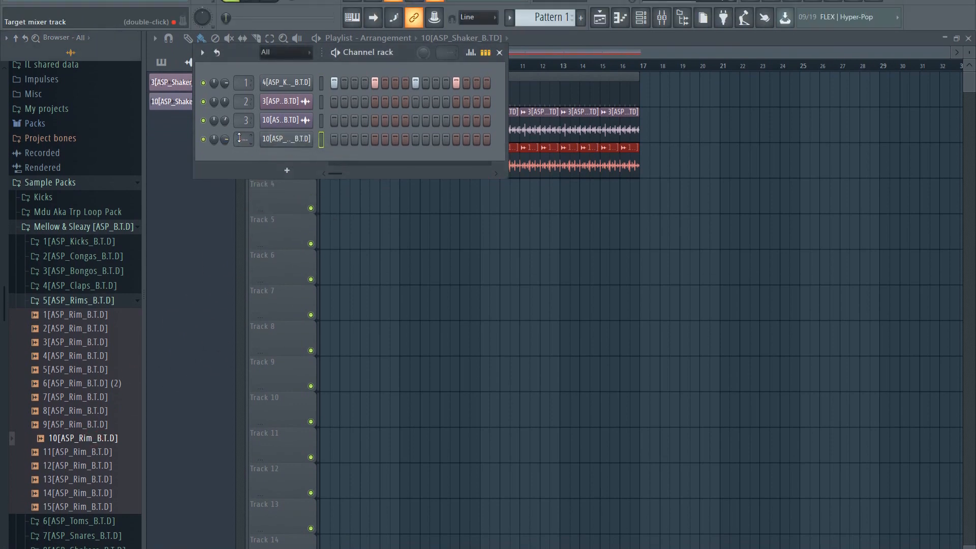
scroll(239, 138, "up", 4)
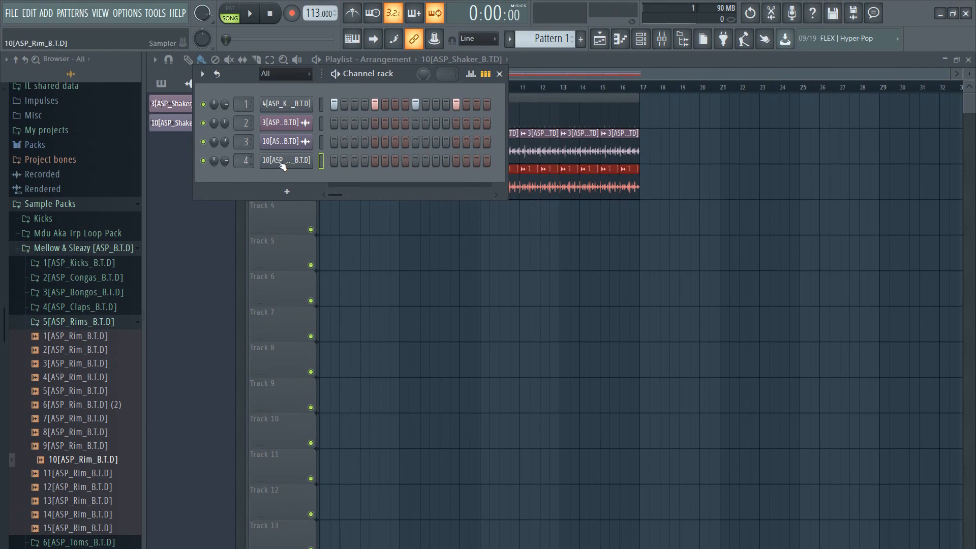
right_click(287, 165)
left_click(332, 159)
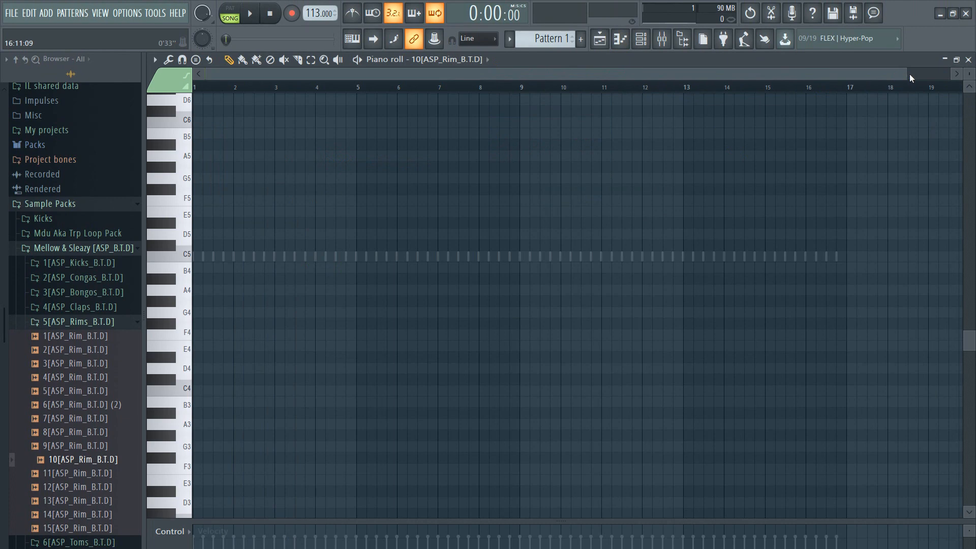
Draw a one-step C5 rim note at step 7 of bar 1 and repeat it in every bar through bar 16.
left_click_drag(910, 74, 354, 68)
key("space")
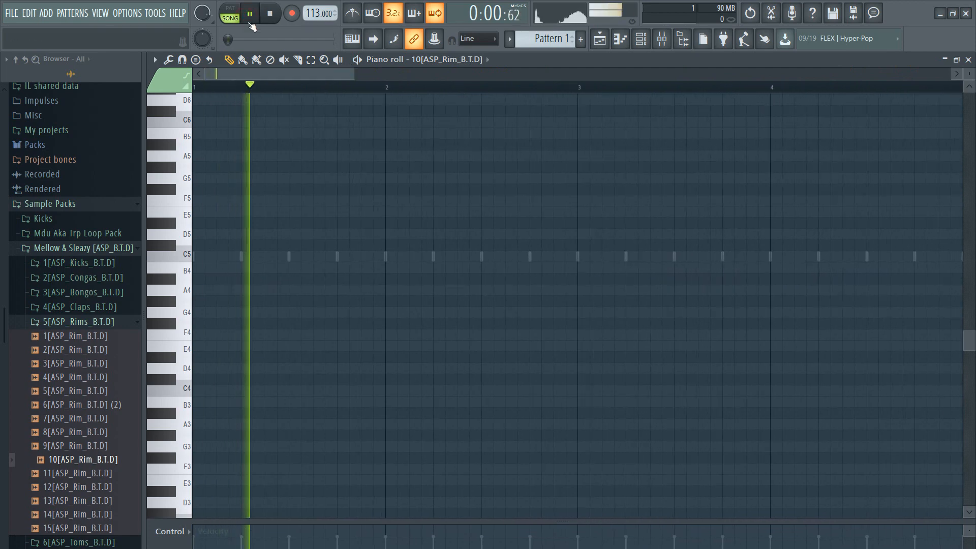
left_click(266, 257)
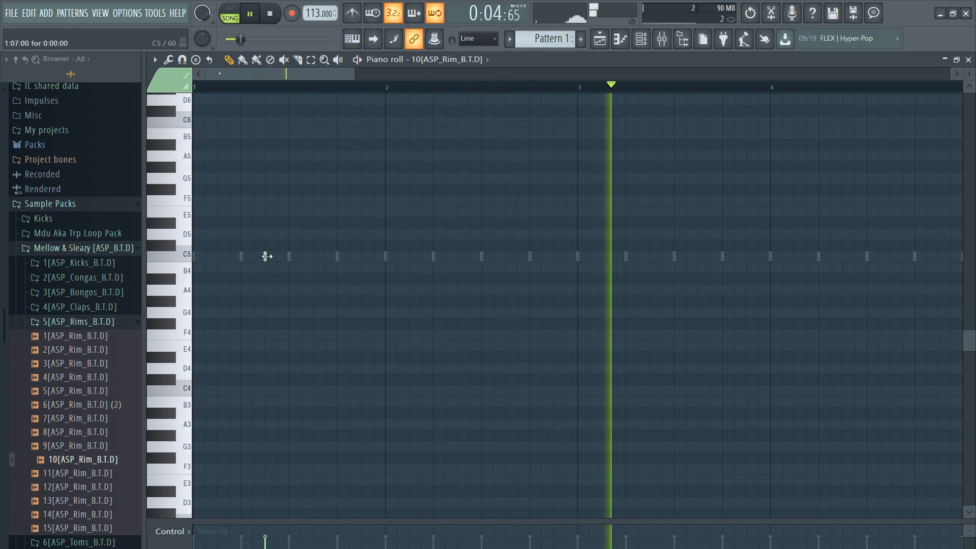
left_click_drag(268, 257, 274, 256)
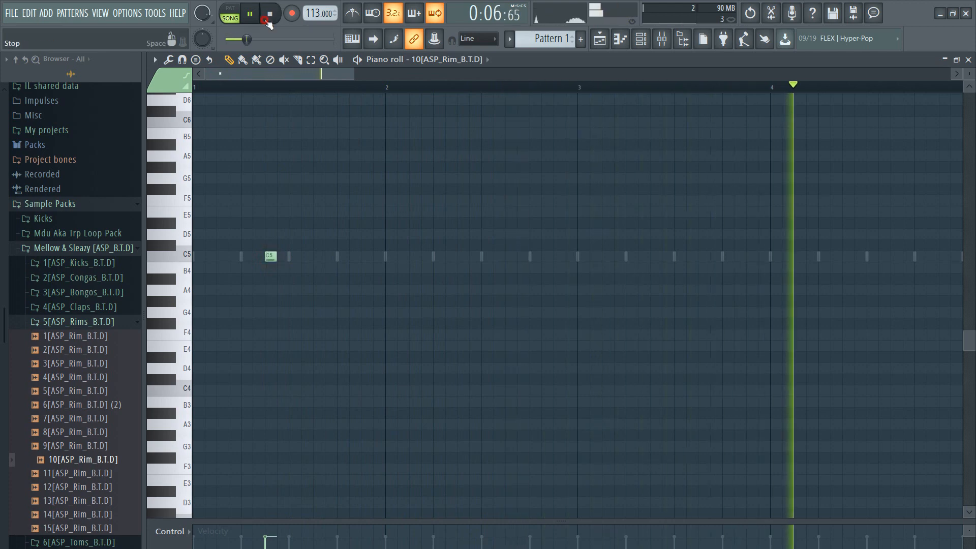
key("space")
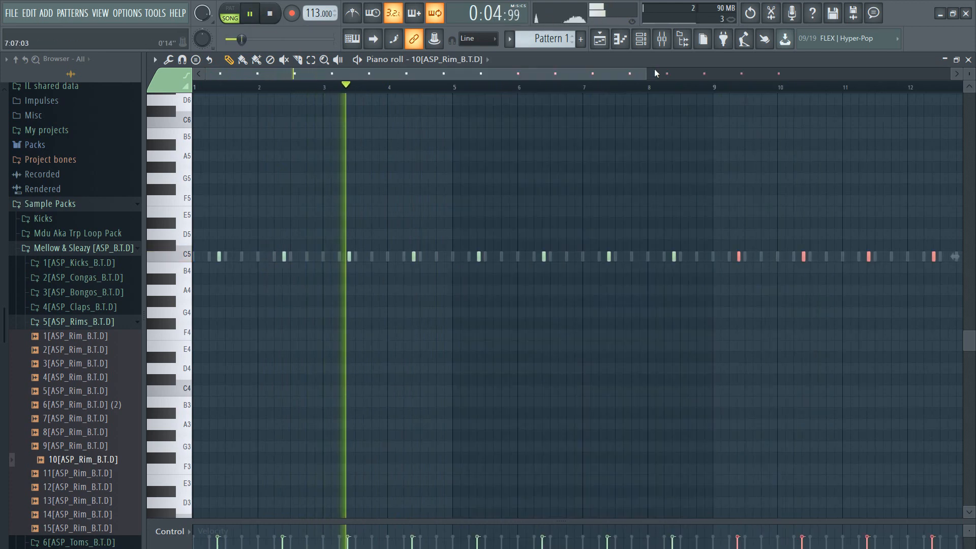
left_click_drag(646, 72, 906, 104)
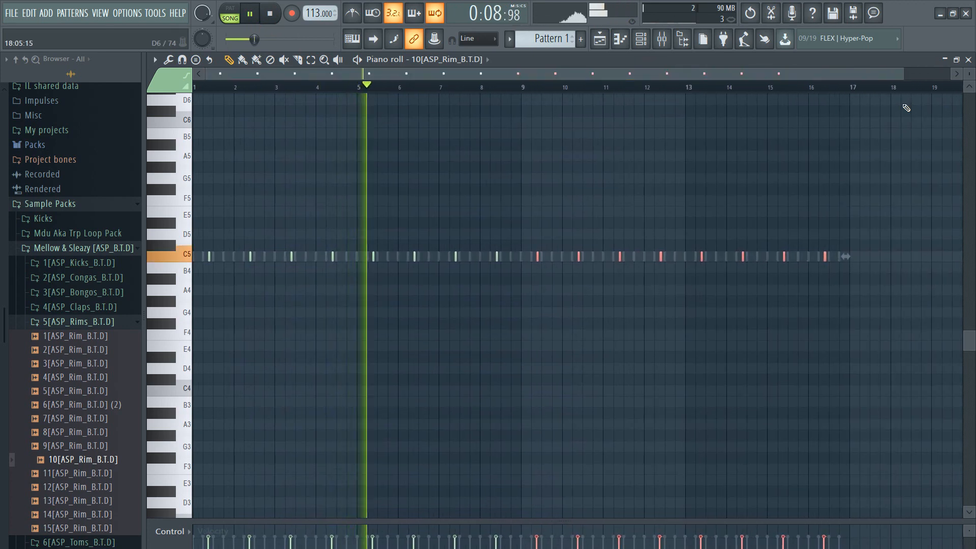
Check the playlist arrangement with the rim during playback, and bring back the channel rack.
left_click(642, 40)
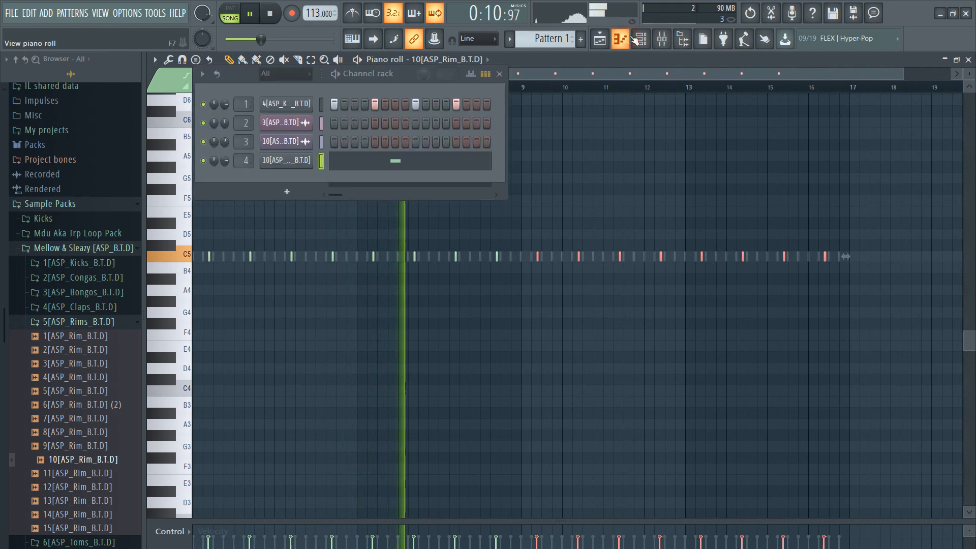
left_click(620, 39)
left_click(643, 42)
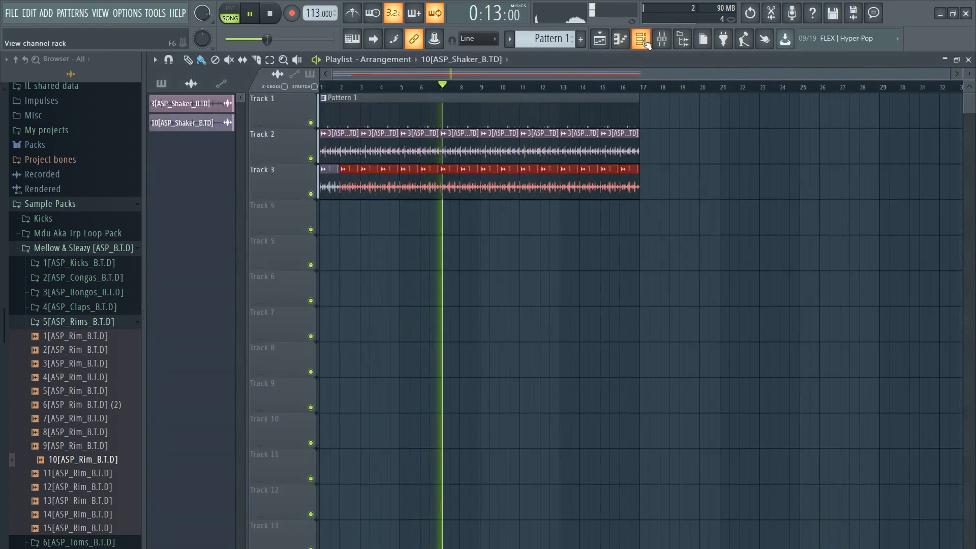
left_click(644, 42)
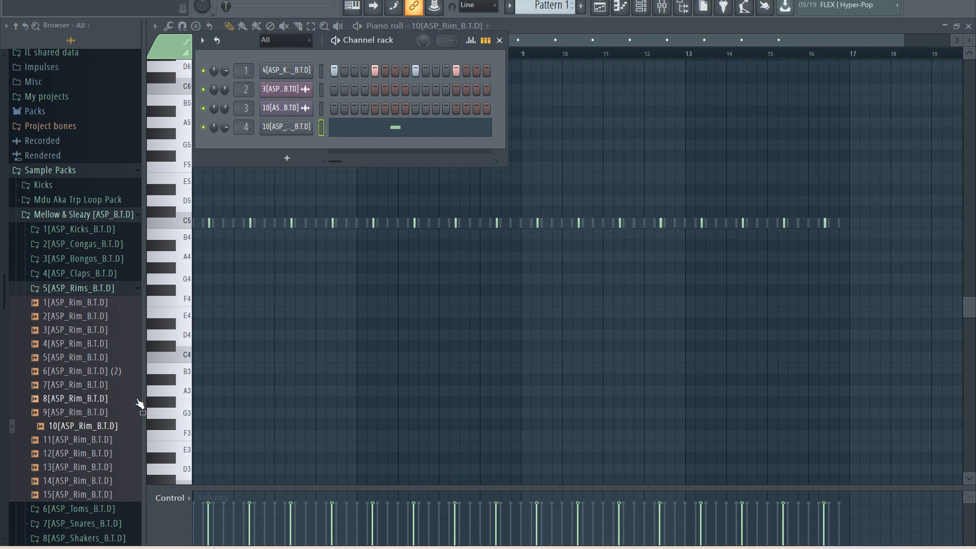
Audition rim samples 1 to 4 and add 3[ASP_Rim_B.T.D] as a new channel routed to mixer track 5.
left_click(72, 303)
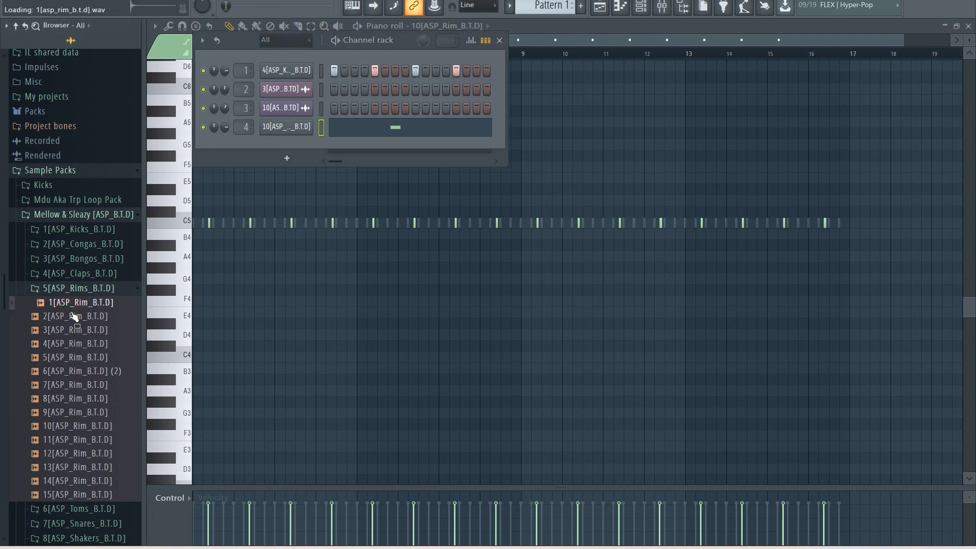
left_click(75, 316)
left_click(84, 331)
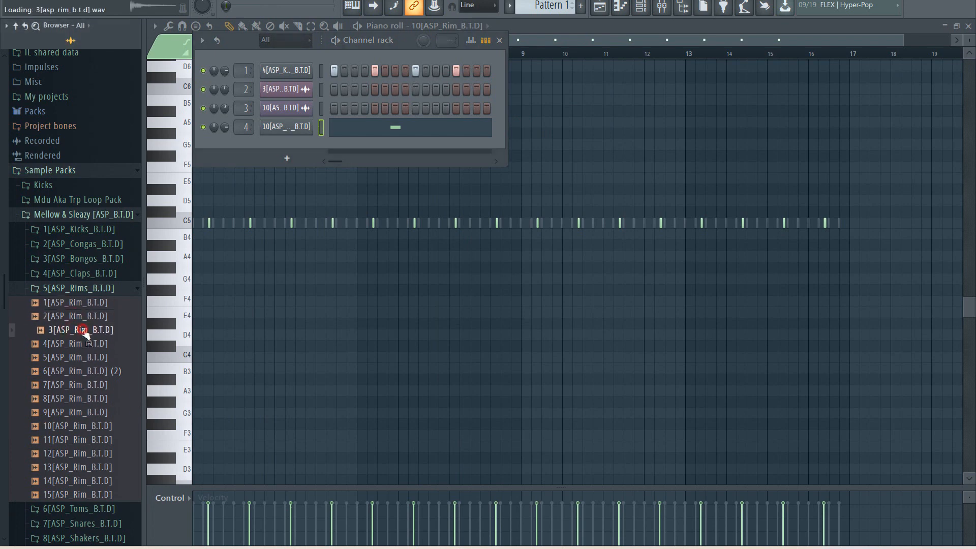
left_click(77, 344)
left_click(76, 334)
left_click_drag(77, 340, 241, 132)
Draw a one-step E5 note at the start of bar 1 for 3[ASP_Rim_B.T.D] and play it back with the beat.
right_click(302, 164)
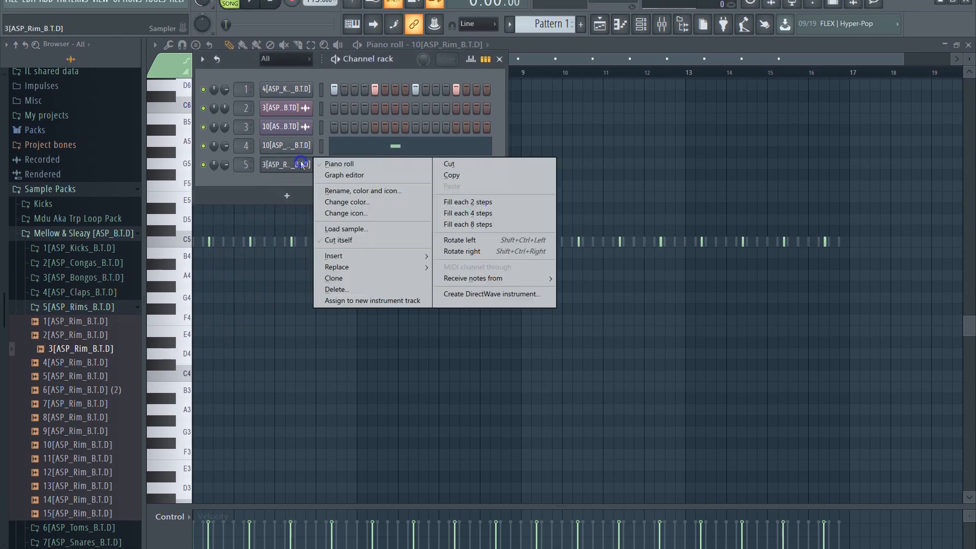
left_click(351, 165)
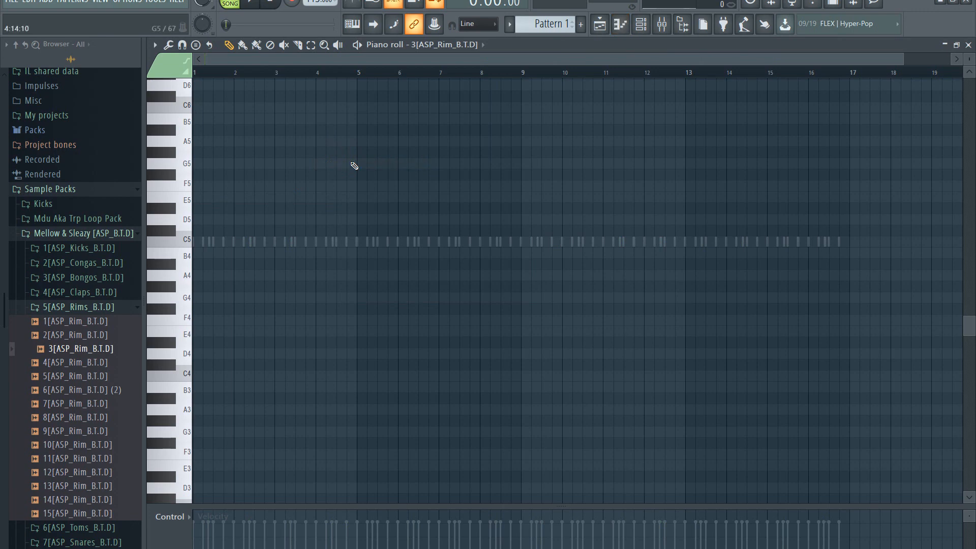
left_click(197, 198)
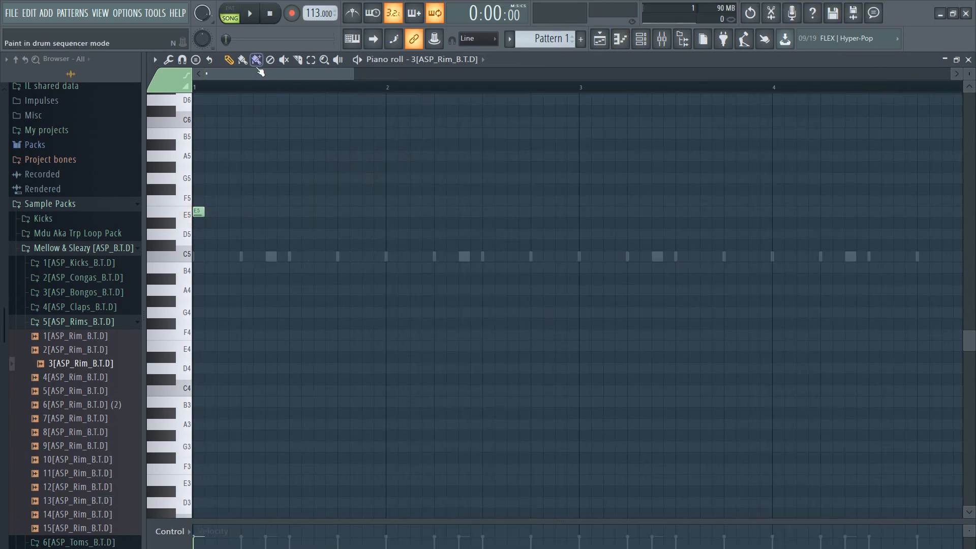
left_click(250, 15)
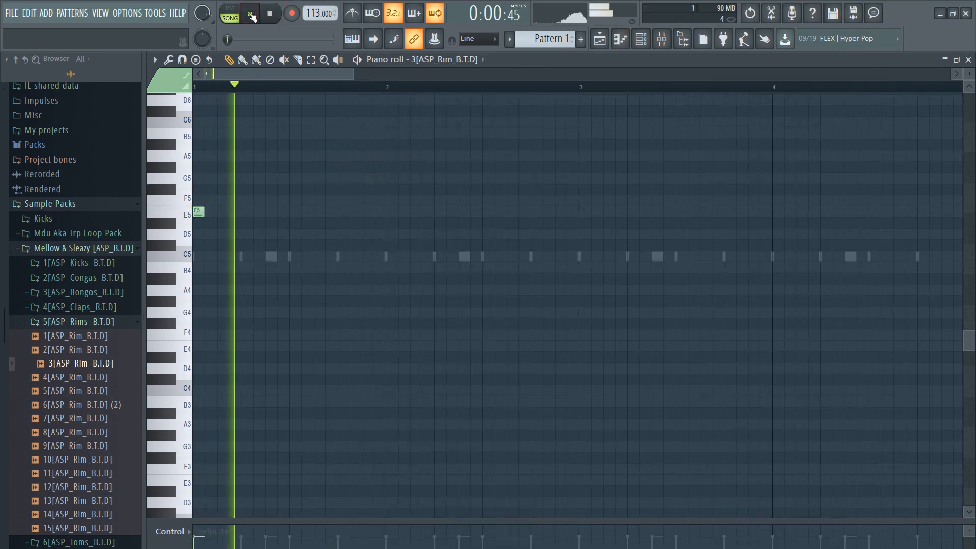
left_click(270, 15)
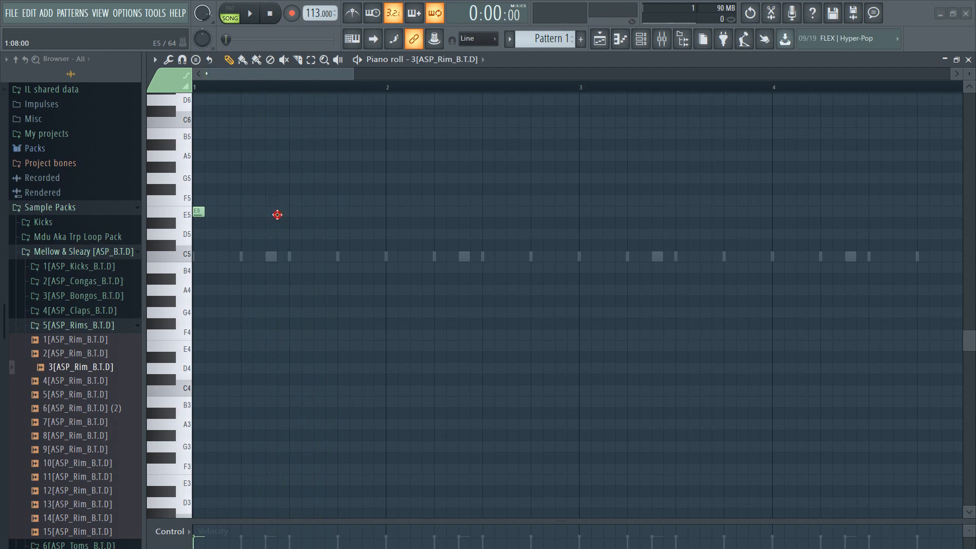
Add a one-step D5 note at step 8 of bar 1 and repeat the two-note rim pattern through bar 16.
left_click(278, 215)
left_click_drag(279, 213, 285, 237)
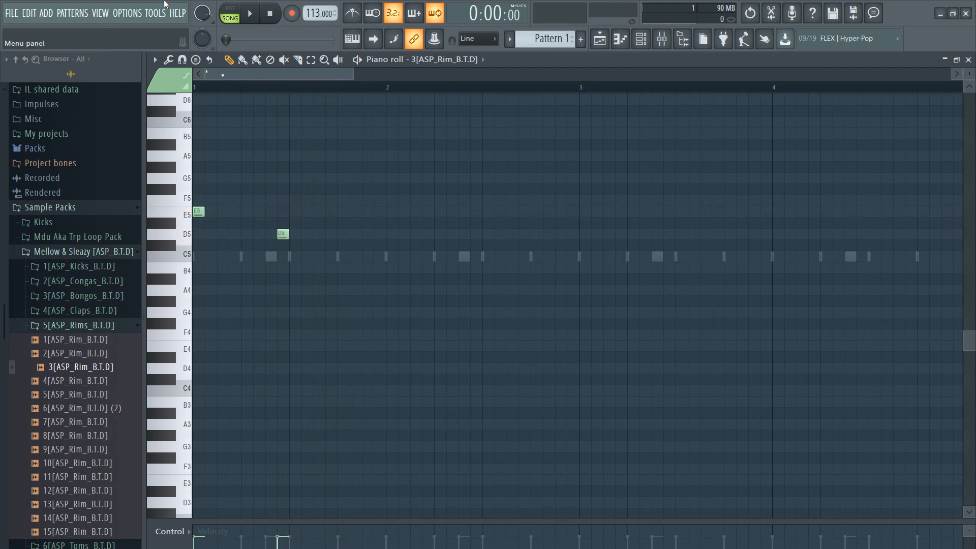
left_click(250, 13)
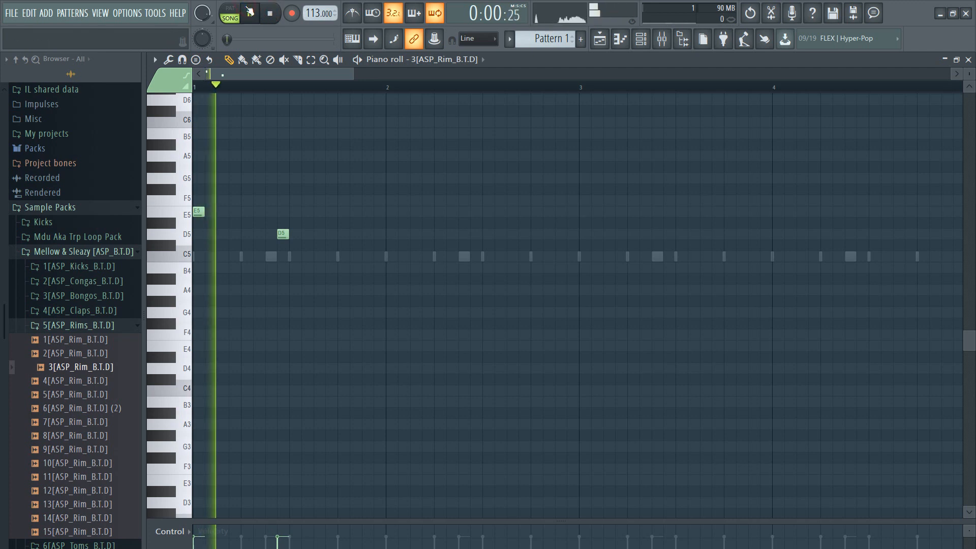
left_click(271, 19)
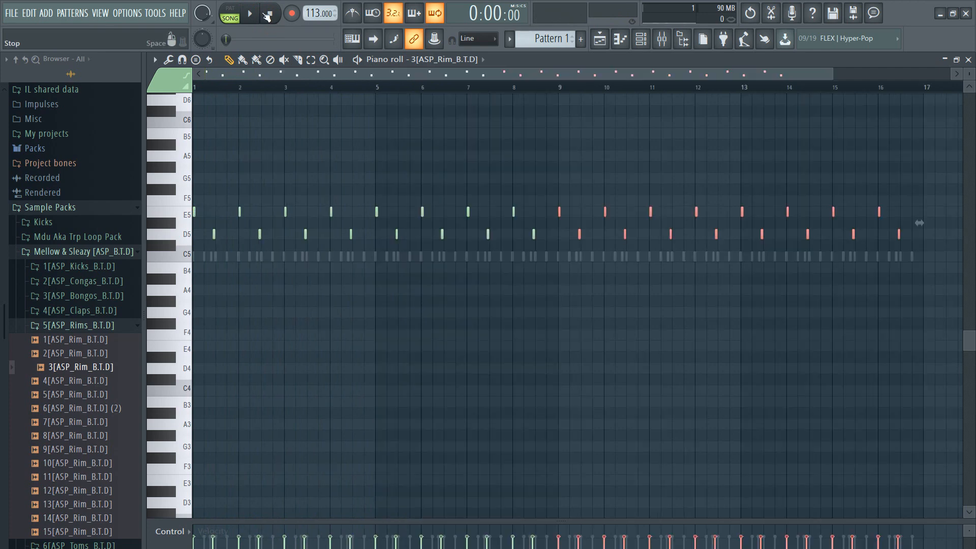
left_click(252, 16)
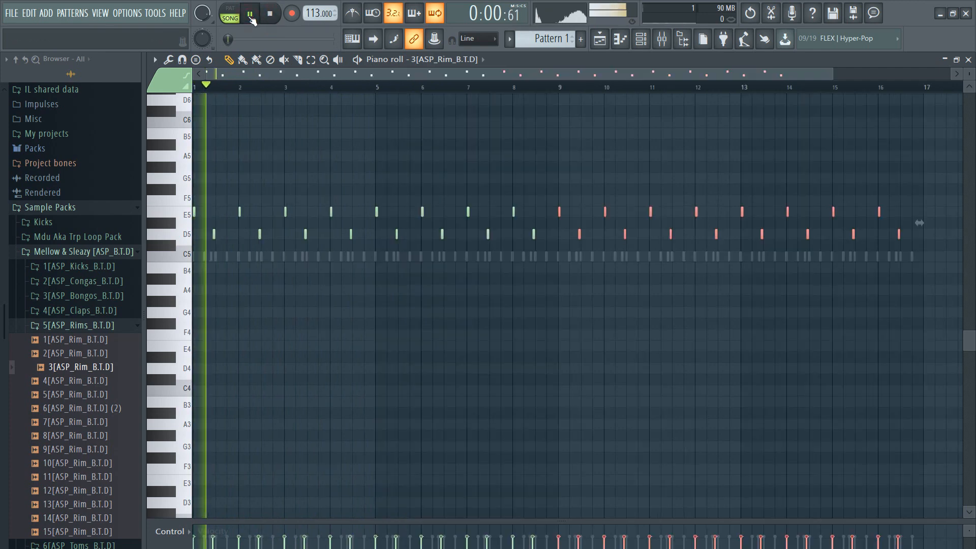
Load Fruity delay bank into effect slot 1 of mixer track 5 for the 3[ASP_Rim_B.T.D] channel.
left_click(641, 40)
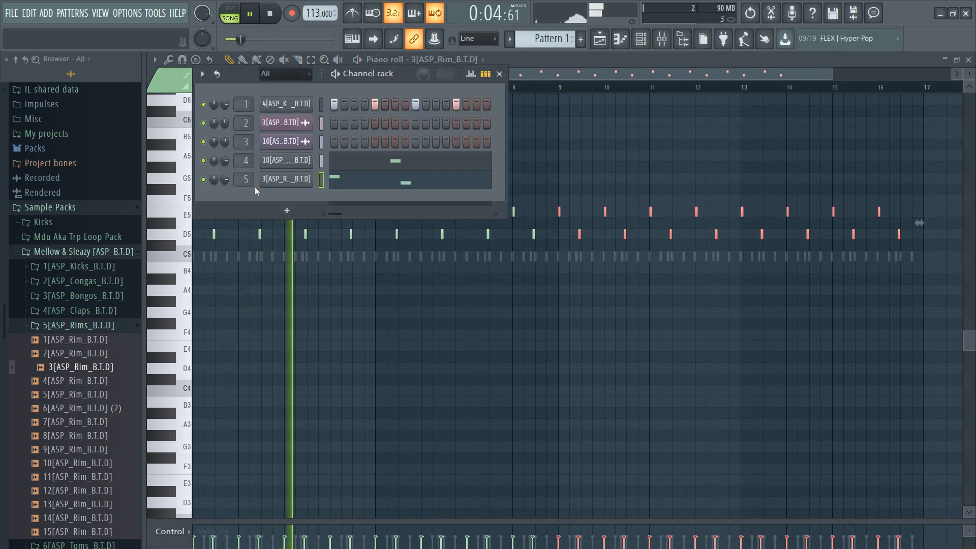
left_click(662, 41)
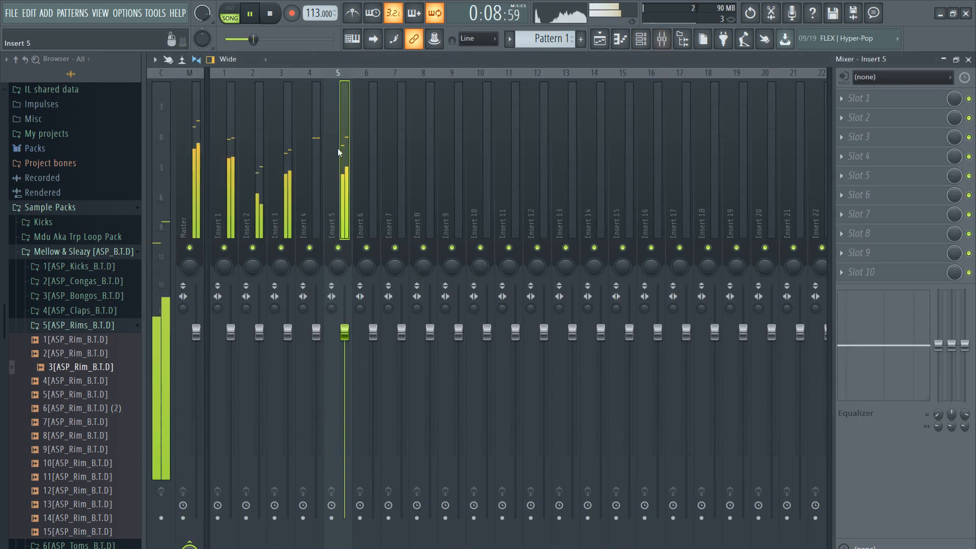
left_click(845, 98)
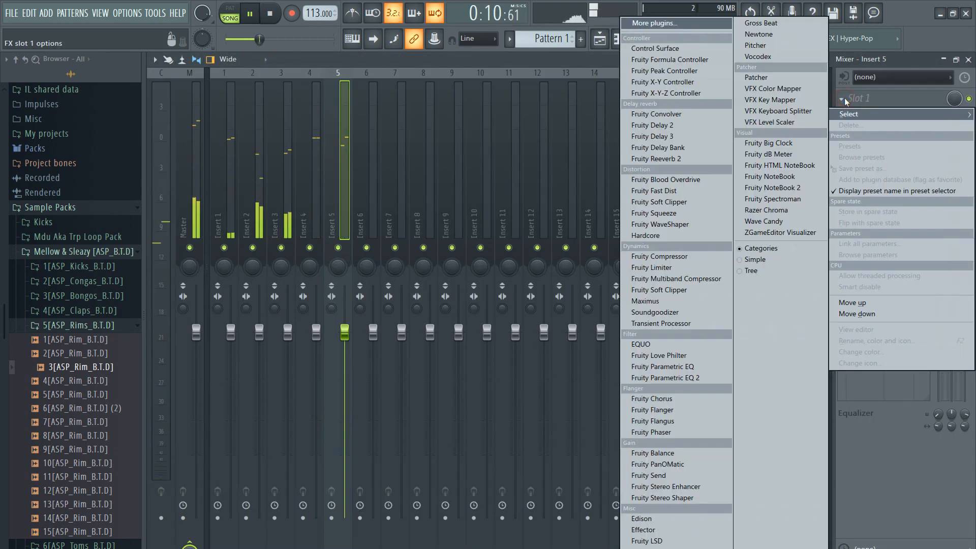
left_click(669, 148)
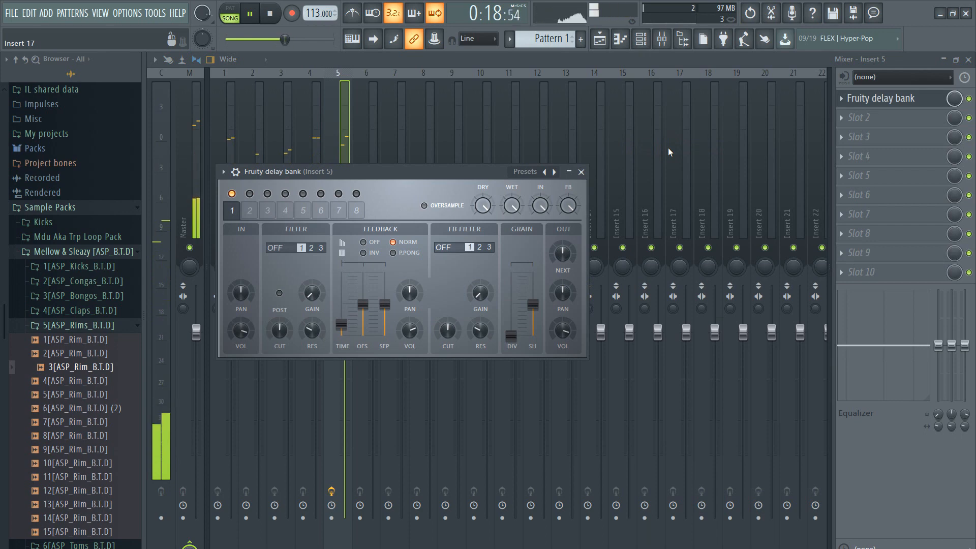
Audition the 2[ASP_Bongo_B.T.D] sample and add it as a new channel routed to mixer track 7.
left_click(641, 39)
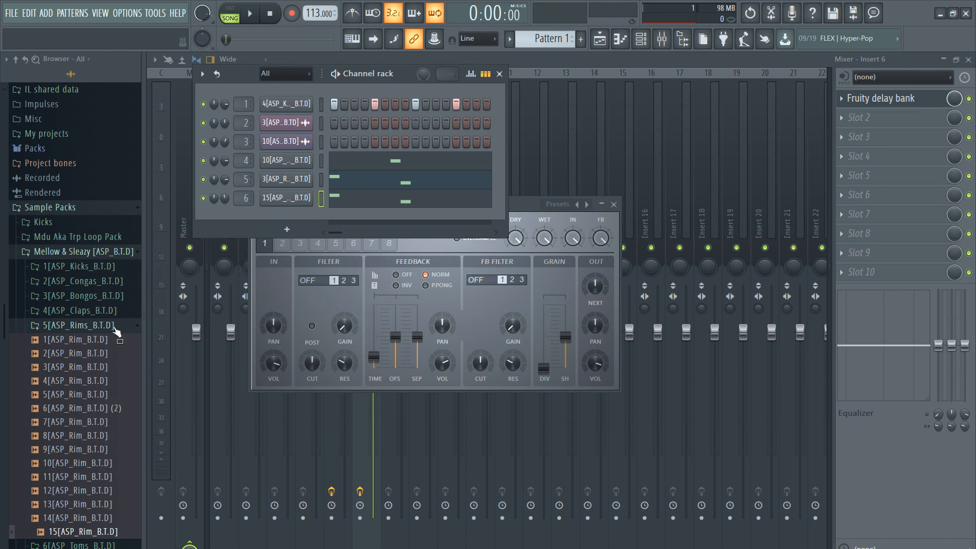
left_click(115, 326)
left_click(97, 298)
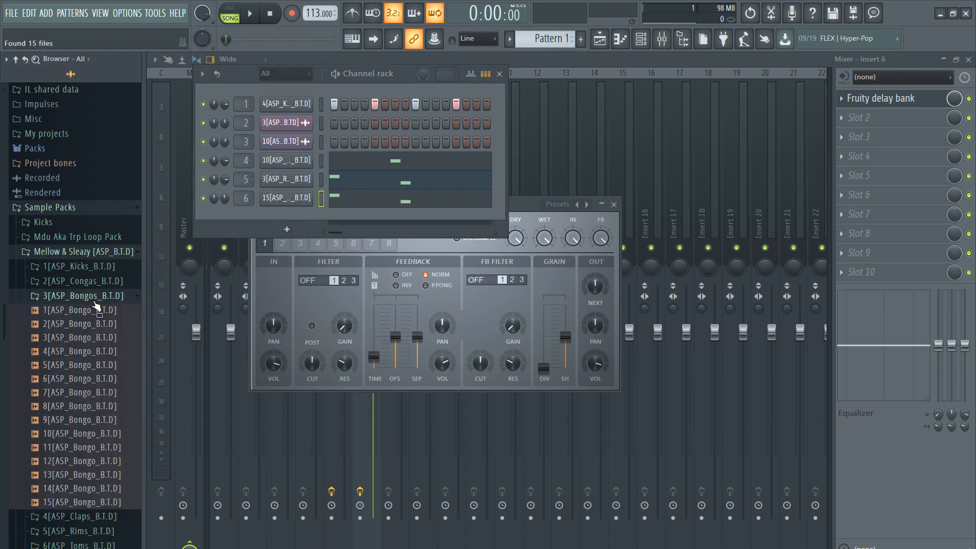
left_click(92, 325)
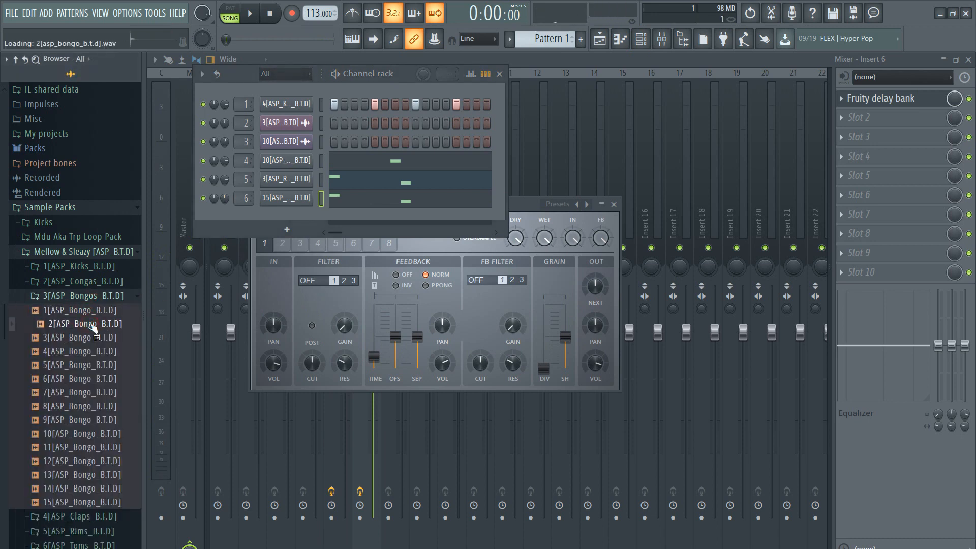
left_click_drag(92, 326, 243, 211)
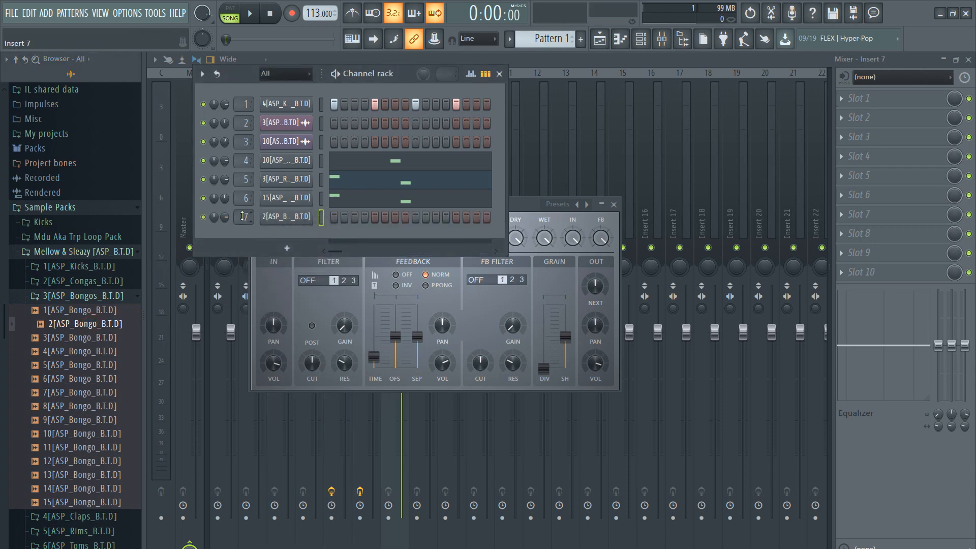
Draw a one-step C5 note at step 8 of bar 1 for 2[ASP_Bongo_B.T.D] and repeat it through bar 16.
right_click(304, 221)
left_click(323, 218)
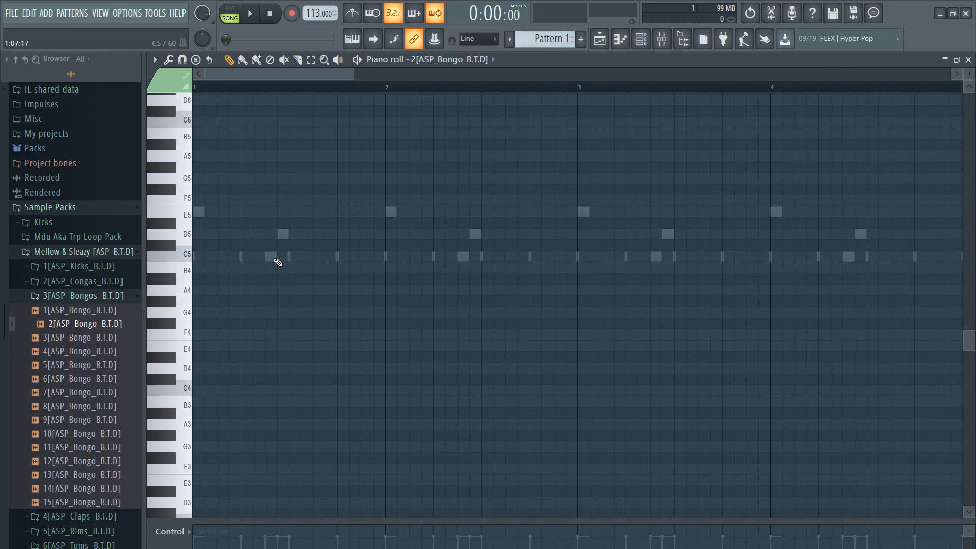
left_click(278, 257)
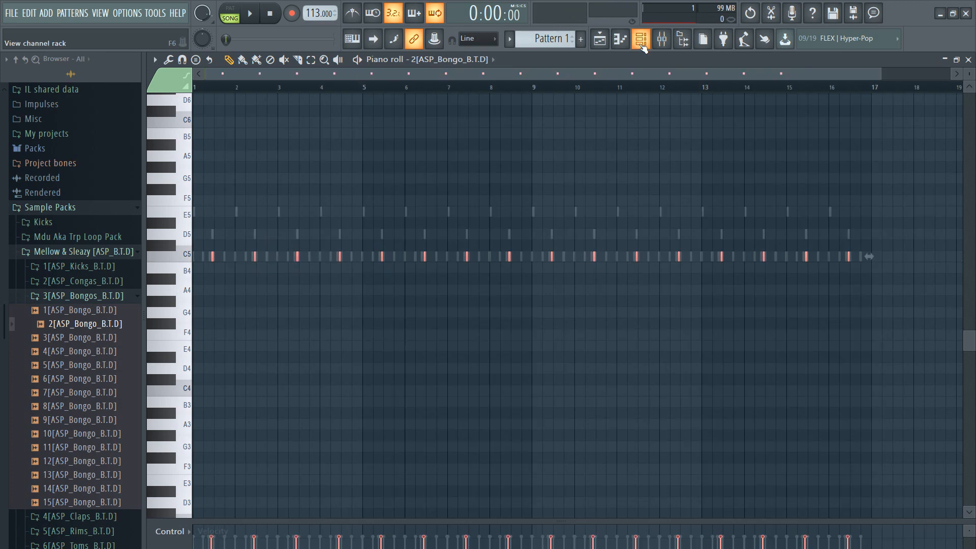
Play the beat with the channel rack showing to check how the bongo sits with the rims.
left_click(643, 43)
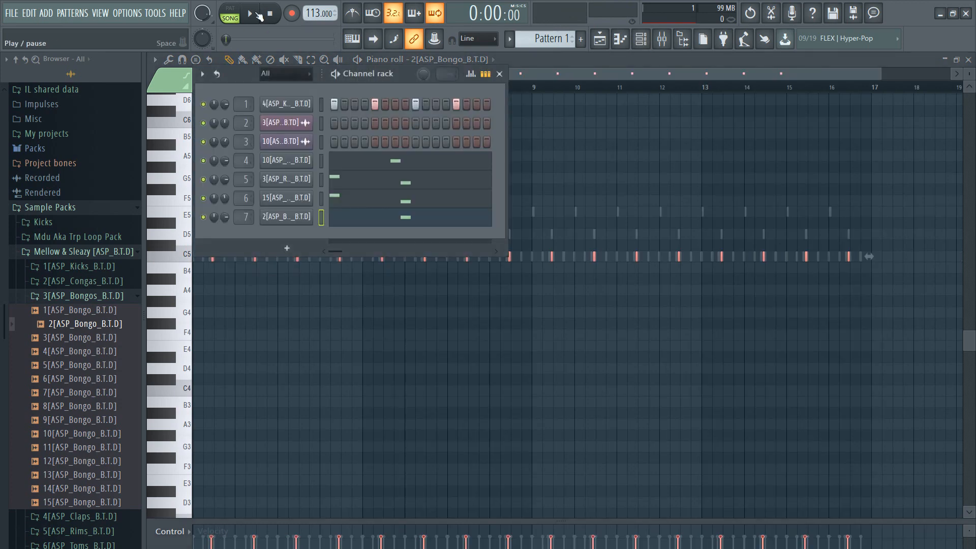
left_click(258, 15)
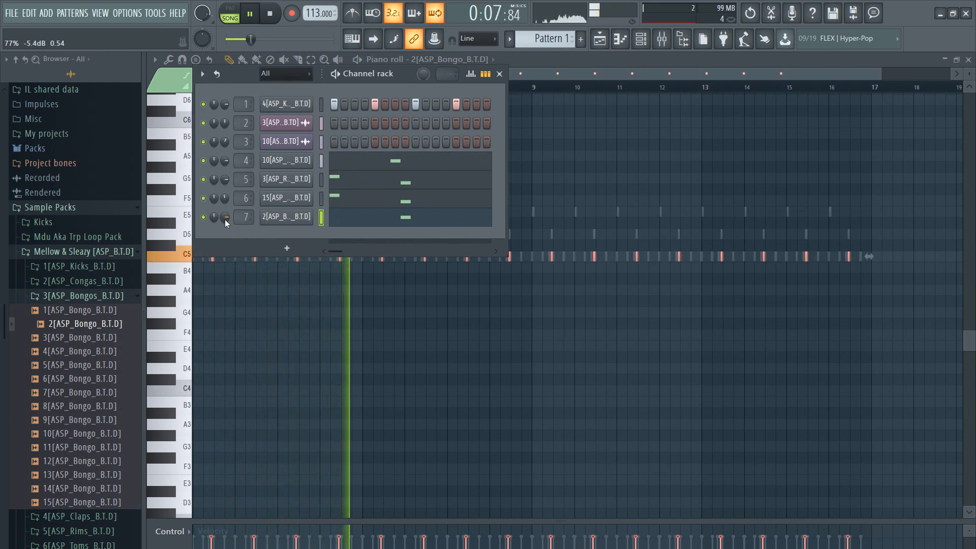
left_click(278, 22)
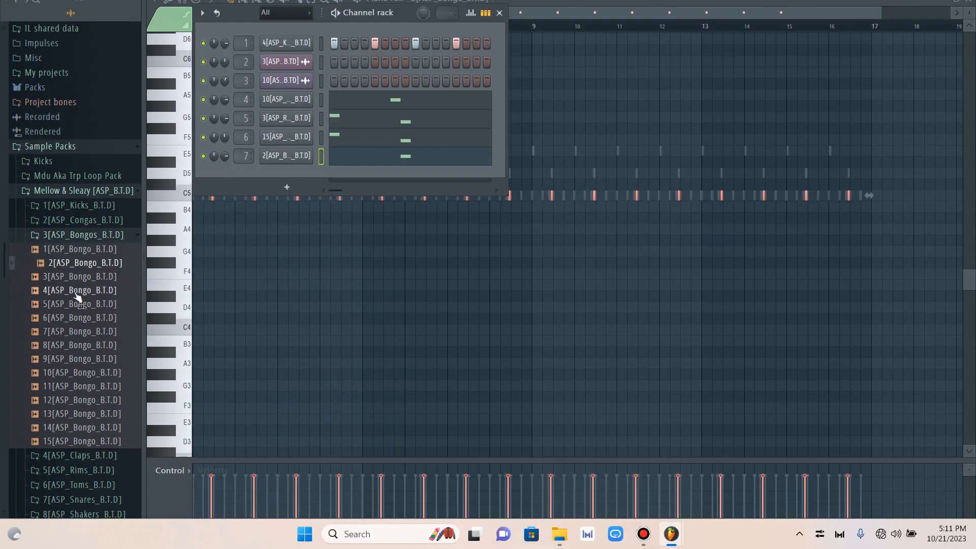
Add 3[ASP_Bongo_B.T.D] as a new channel on mixer track 8 and copy the 2[ASP_Bongo_B.T.D] notes into it, checking by playback.
left_click(63, 277)
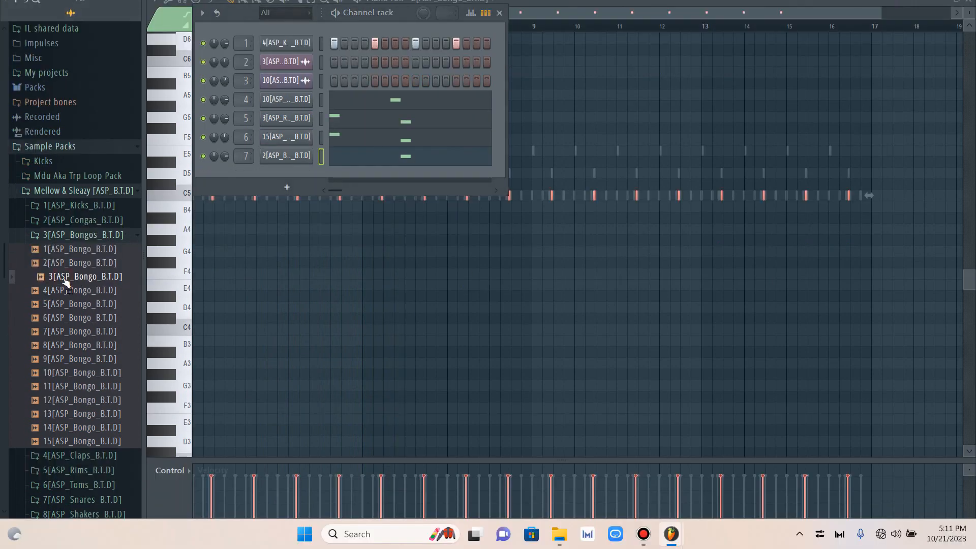
left_click_drag(65, 281, 295, 175)
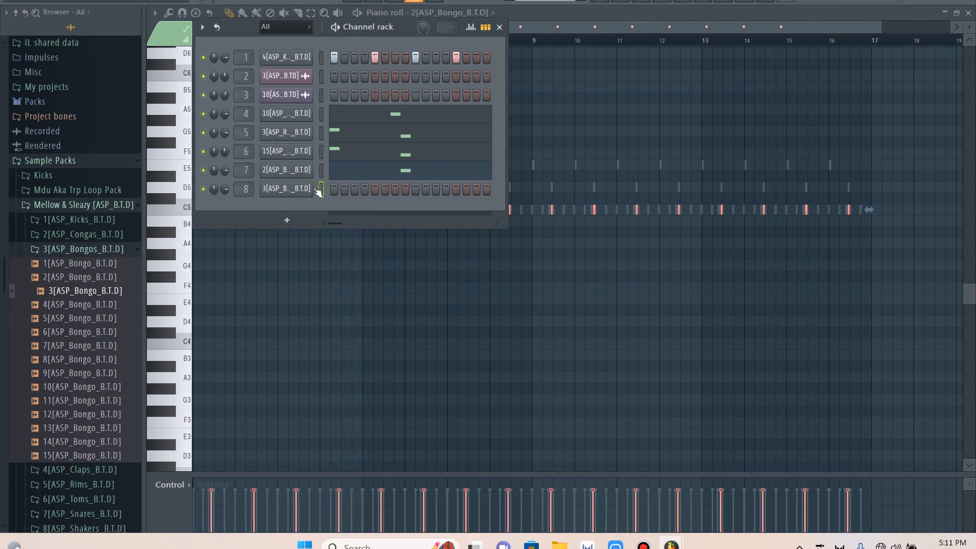
right_click(293, 174)
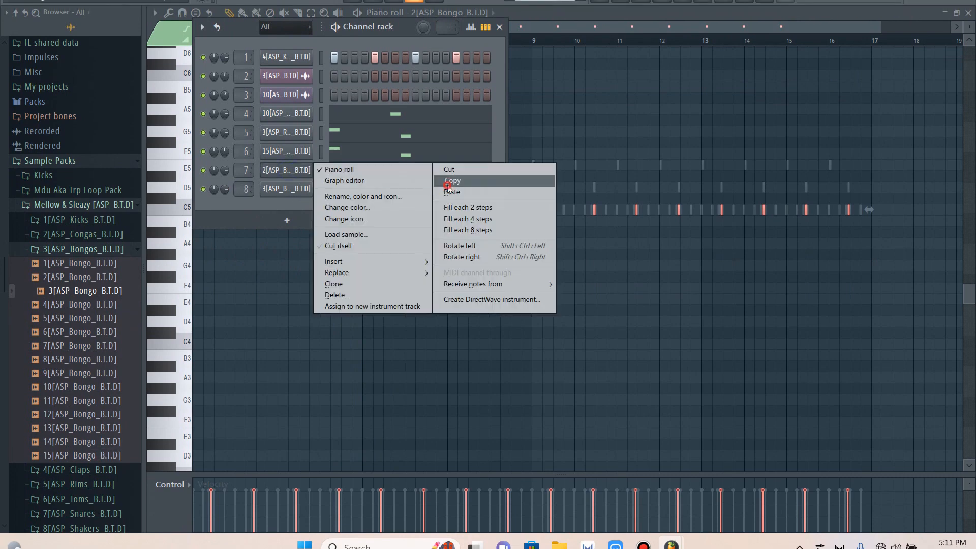
left_click(458, 179)
right_click(288, 190)
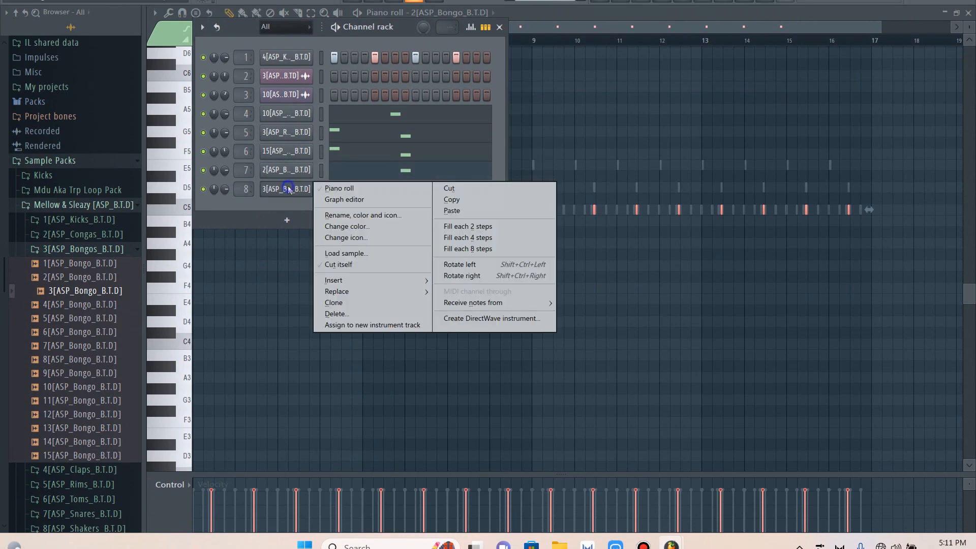
left_click(443, 211)
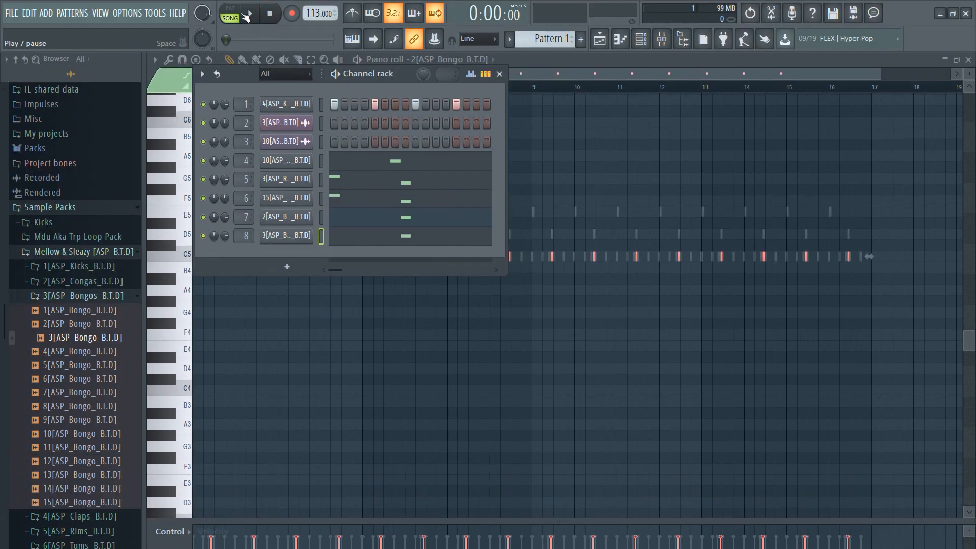
left_click(246, 16)
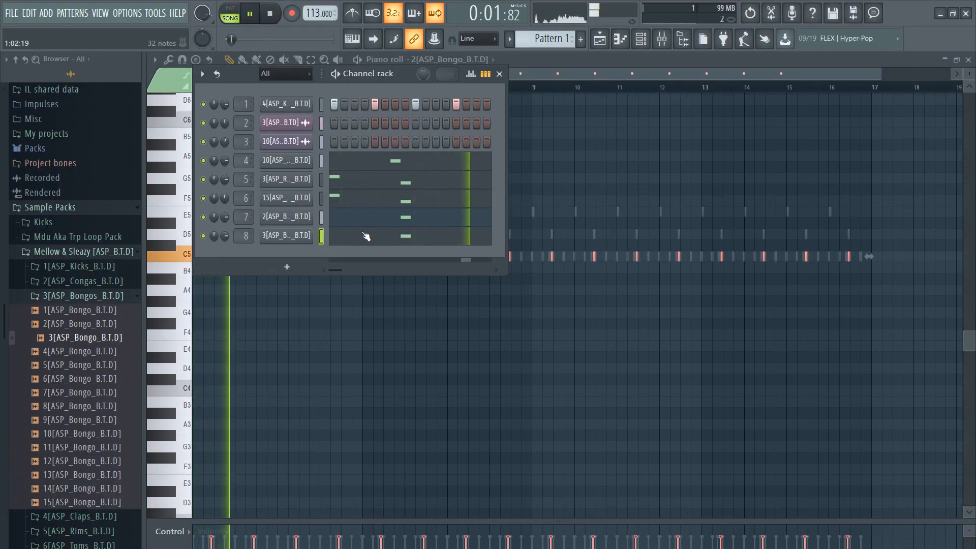
left_click(269, 17)
Audition conga samples 2 to 5 and add 3[ASP_Conga_B.T.D] as a new channel routed to mixer track 9.
left_click(71, 296)
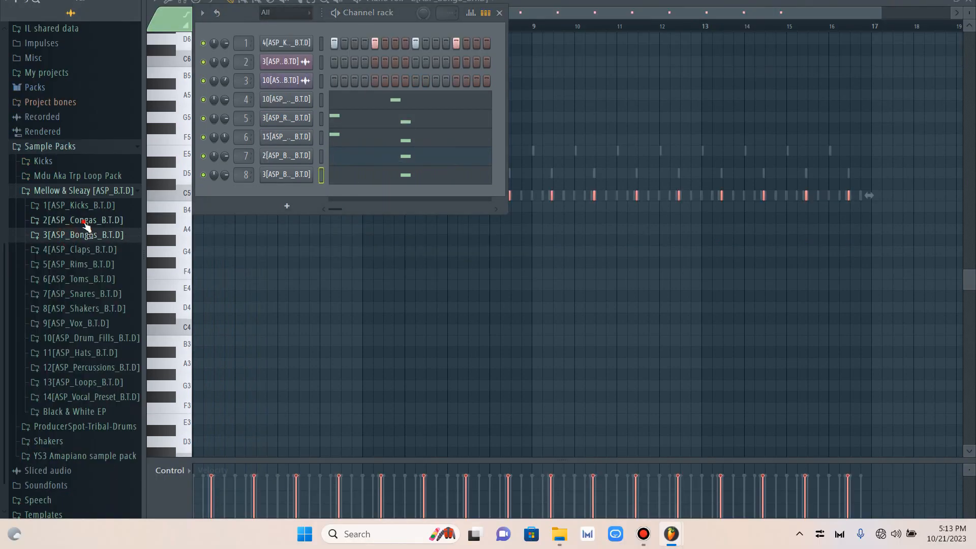
left_click(84, 221)
left_click(90, 249)
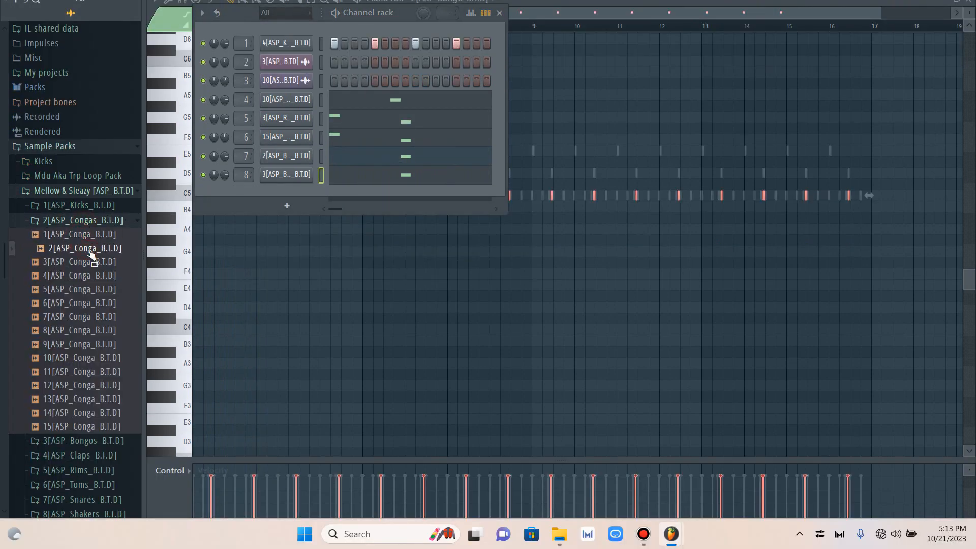
left_click(91, 264)
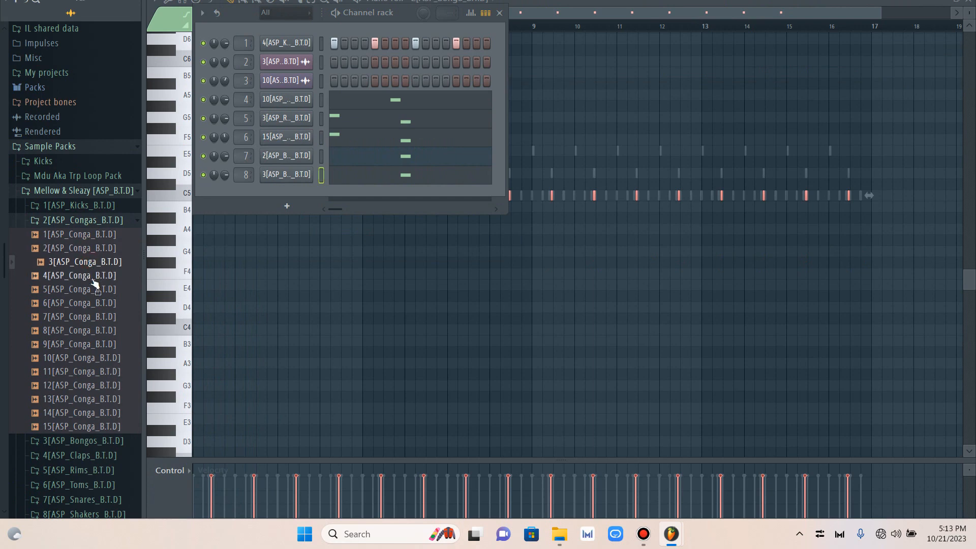
left_click(93, 279)
left_click(96, 291)
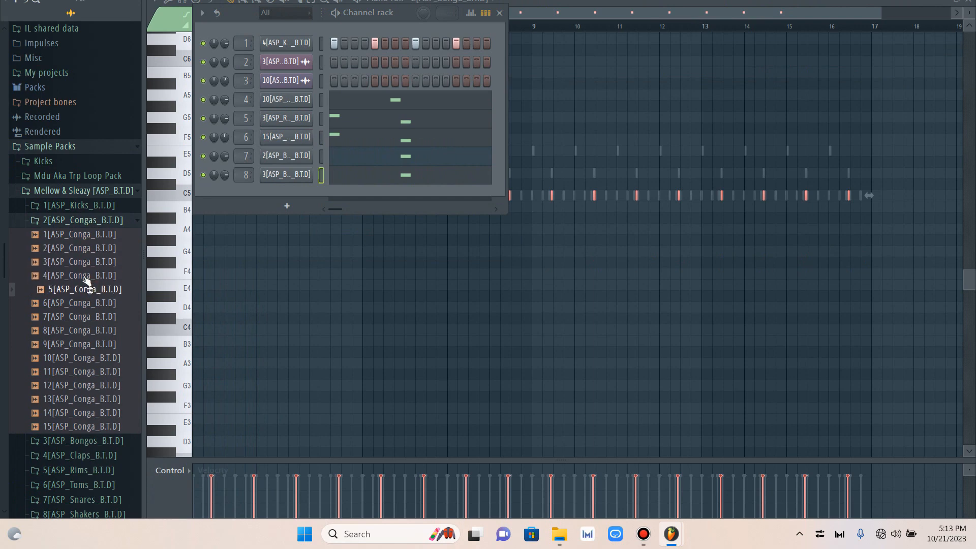
left_click(81, 263)
left_click_drag(81, 270, 248, 195)
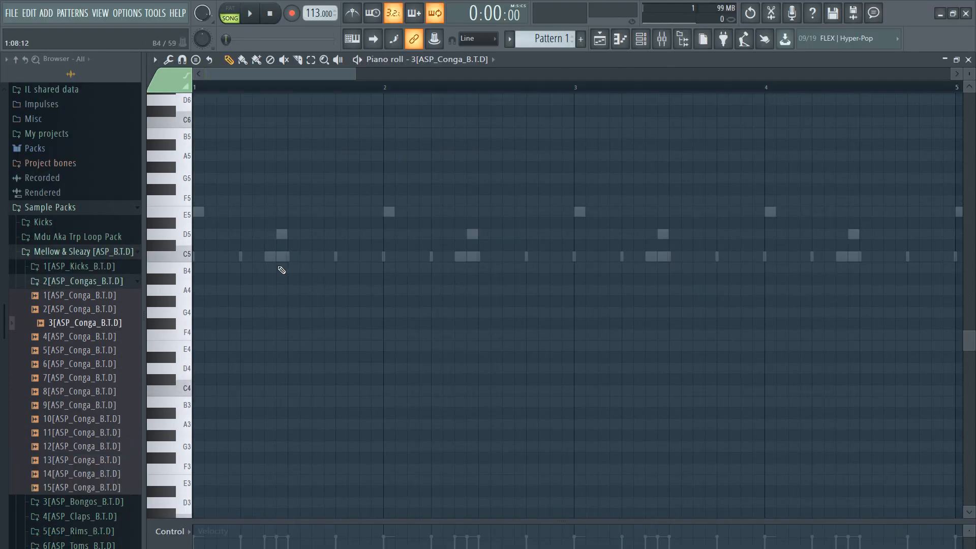
Draw one-step 3[ASP_Conga_B.T.D] notes on C5 at steps 7 and 8 and G5 at step 10 of bar 1, and extend the pattern through bar 16.
left_click(268, 258)
left_click(250, 13)
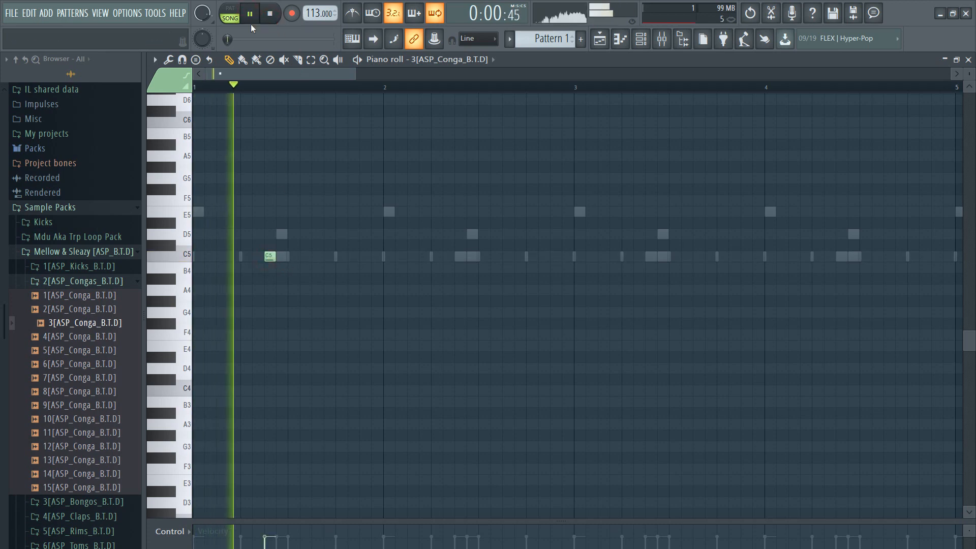
left_click(278, 258)
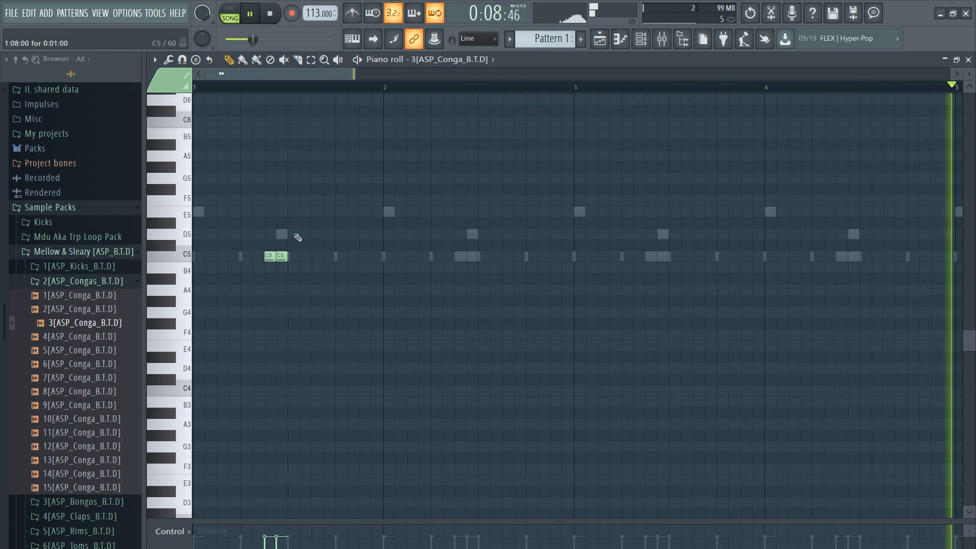
left_click(302, 179)
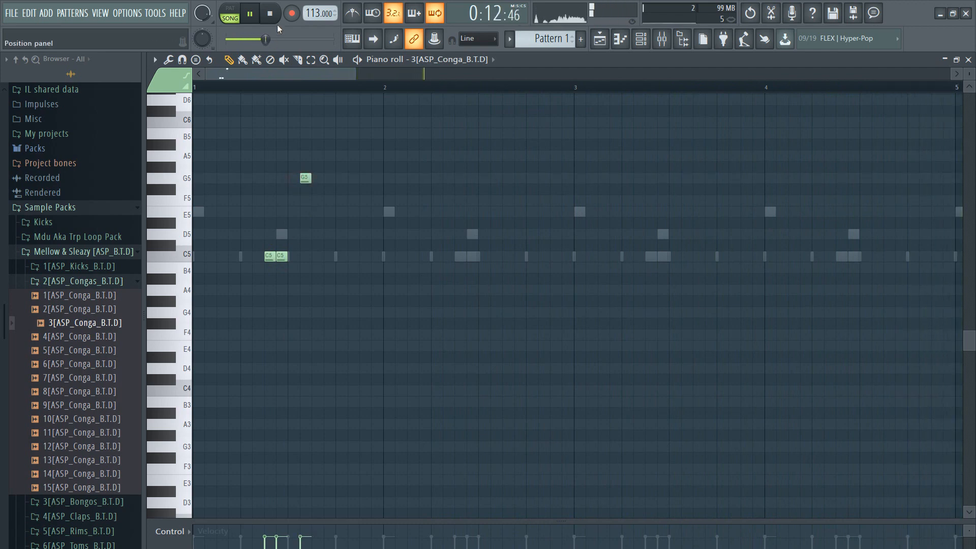
left_click(270, 14)
left_click(254, 17)
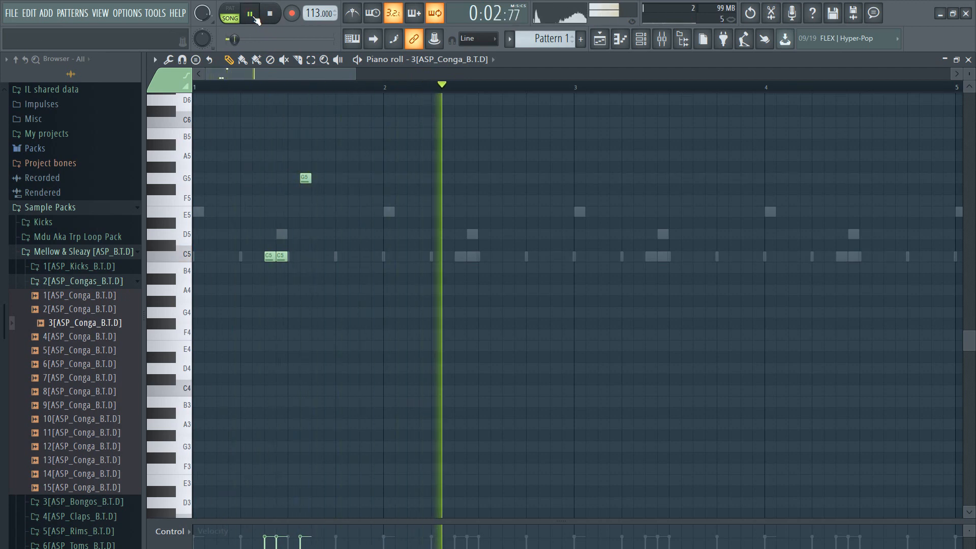
left_click(254, 16)
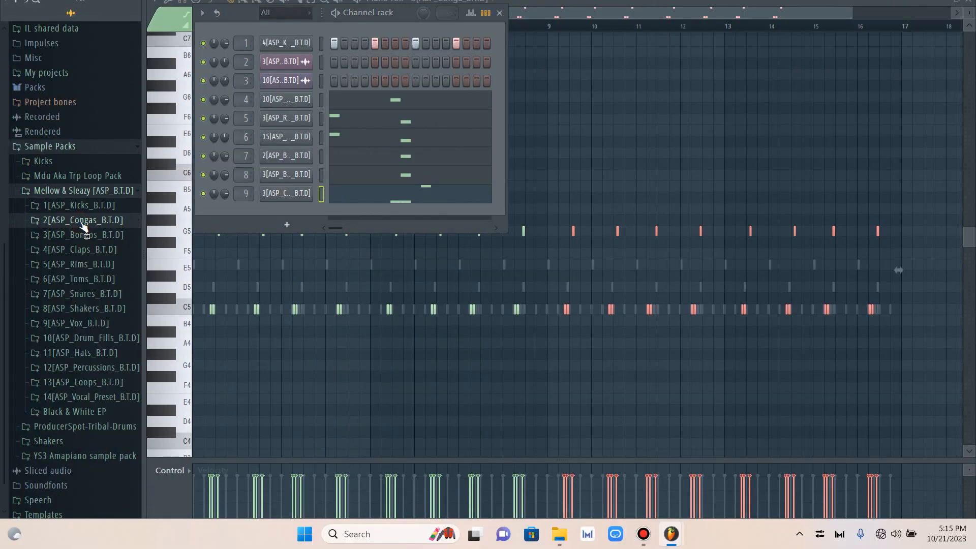
Audition rim samples 1 to 7 and add 7[ASP_Rim_B.T.D] as a new channel.
left_click(49, 264)
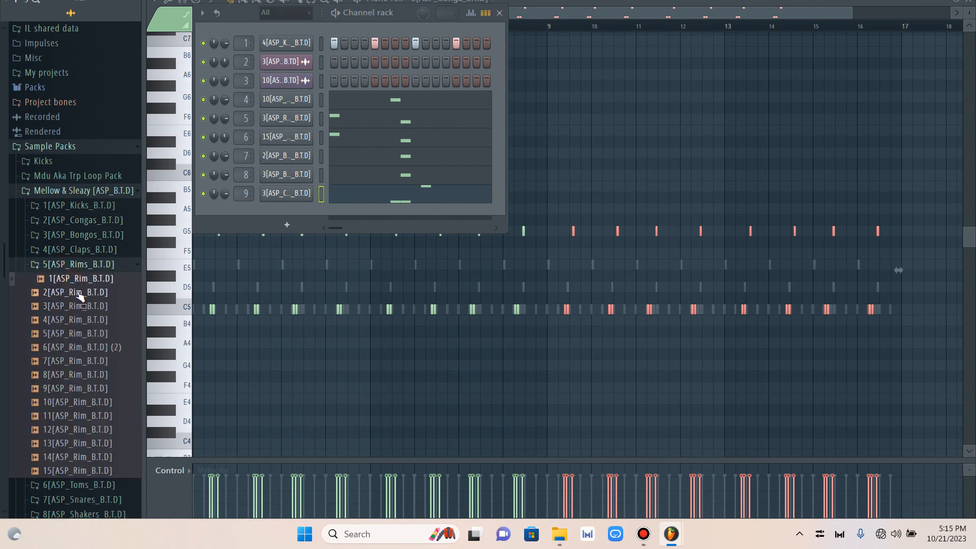
left_click_drag(77, 294, 80, 297)
left_click(79, 307)
left_click(79, 321)
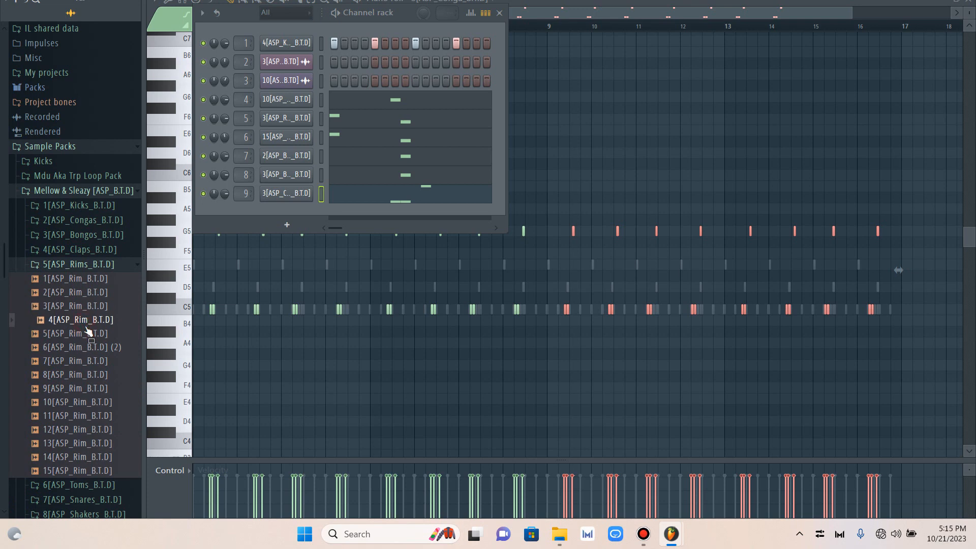
left_click(88, 338)
left_click(87, 348)
left_click(94, 362)
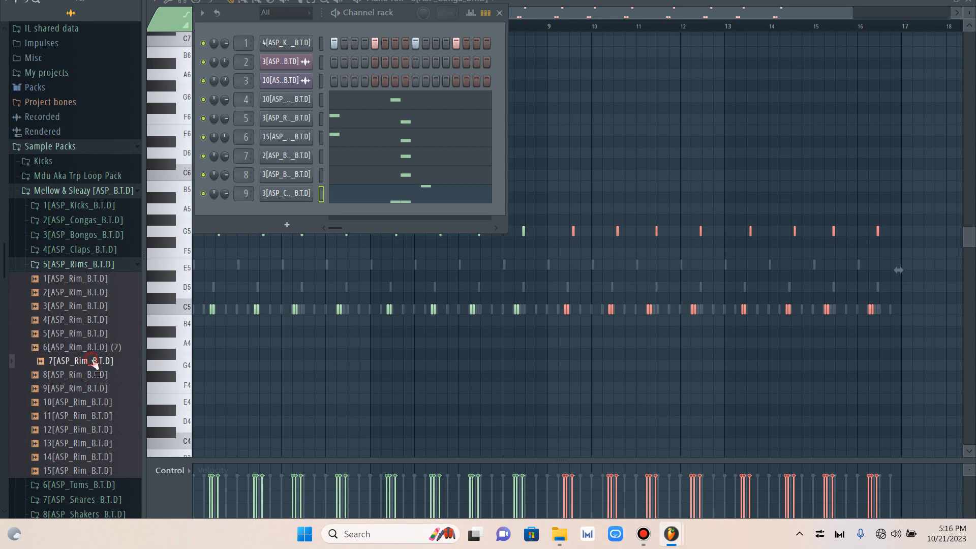
left_click_drag(94, 361, 242, 212)
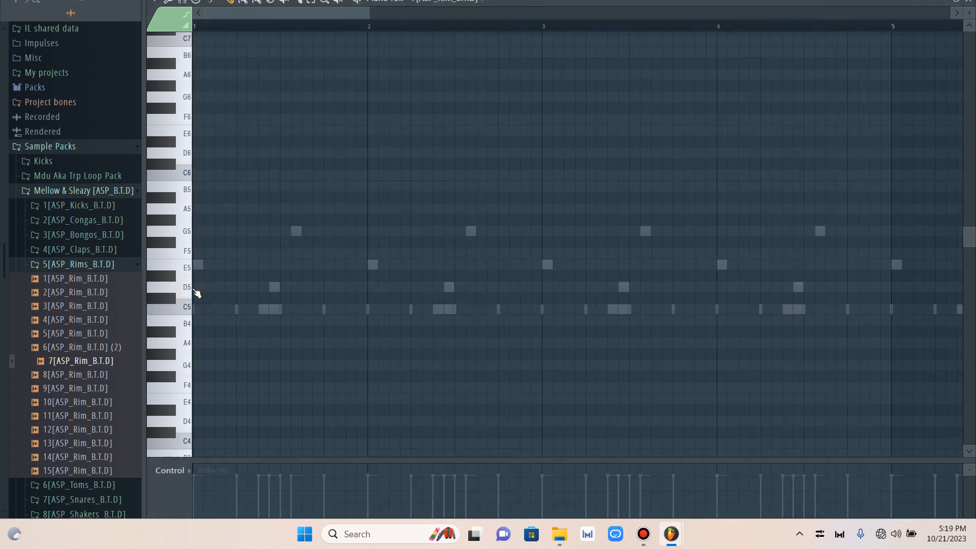
Draw one-step D5 notes at steps 1, 2 and 4 of bar 1 for 7[ASP_Rim_B.T.D] and play them with the beat.
left_click(198, 287)
left_click(206, 288)
left_click(230, 288)
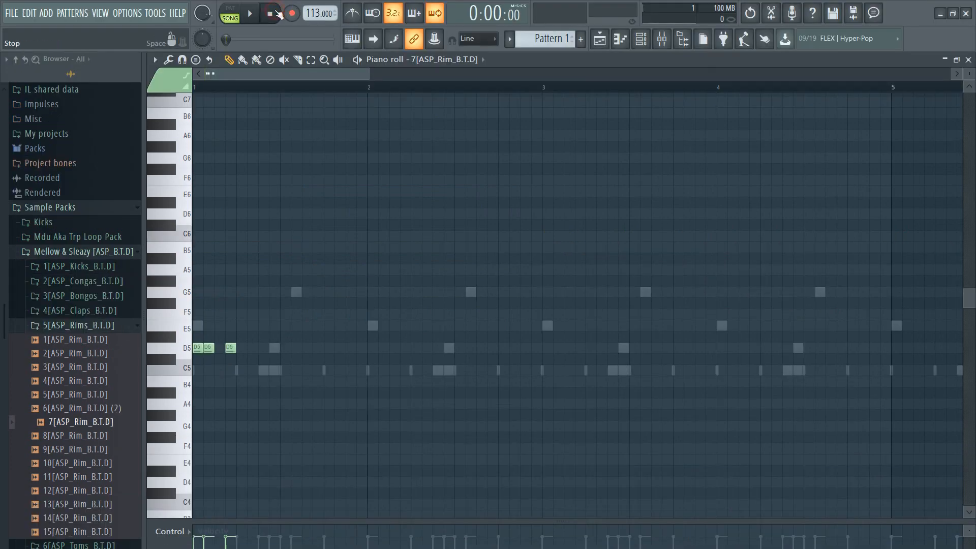
key("space")
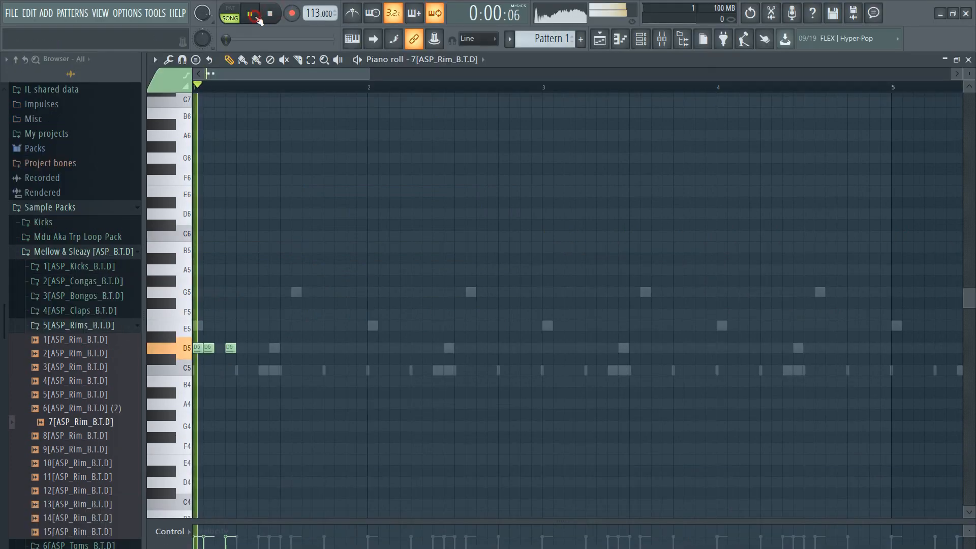
Add one-step F5 notes at steps 13 and 14 of bar 1 for 7[ASP_Rim_B.T.D], extend the pattern through bar 16 and play it.
left_click(327, 315)
left_click(339, 314)
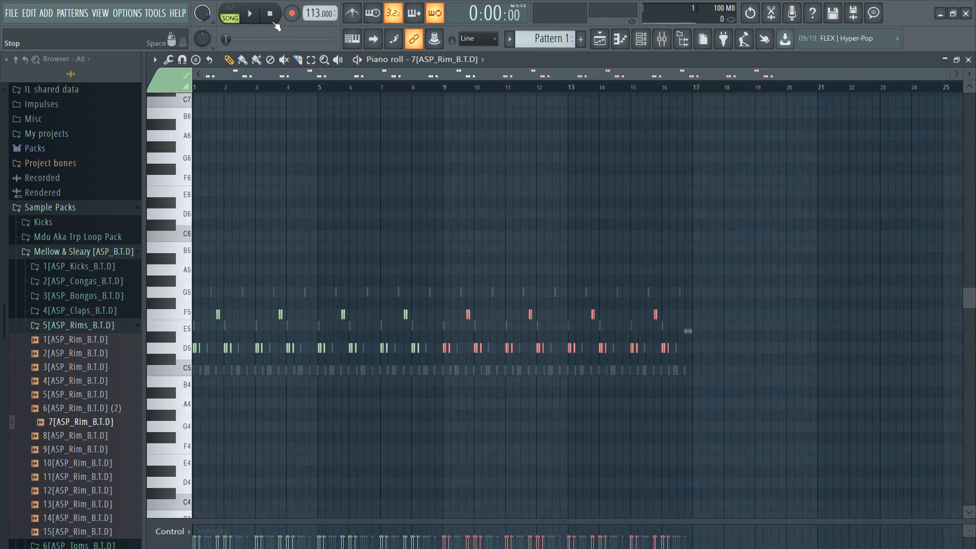
left_click(249, 17)
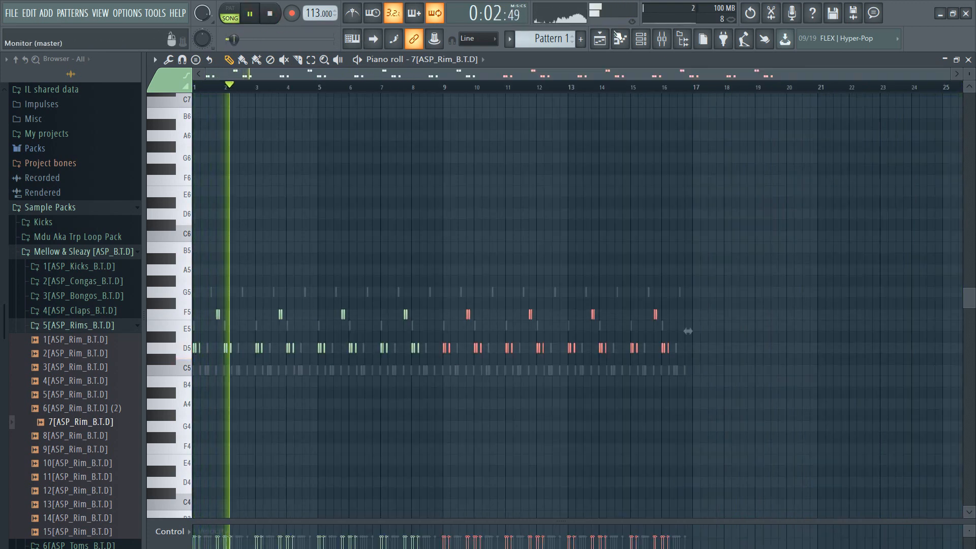
Browse the 4[ASP_Claps_B.T.D] samples, audition 2[ASP_Claps_B.T.D] and add it as a new channel.
left_click(642, 38)
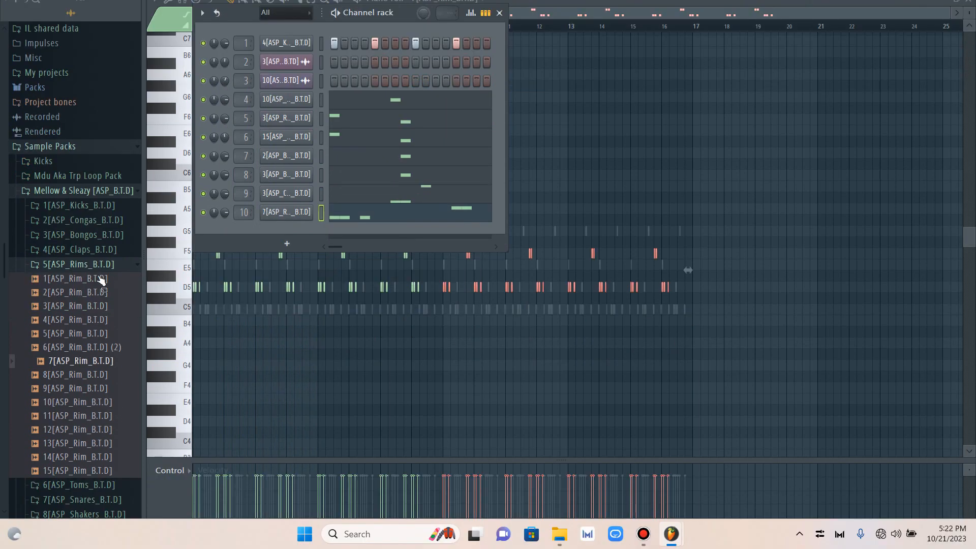
left_click(78, 265)
left_click(79, 249)
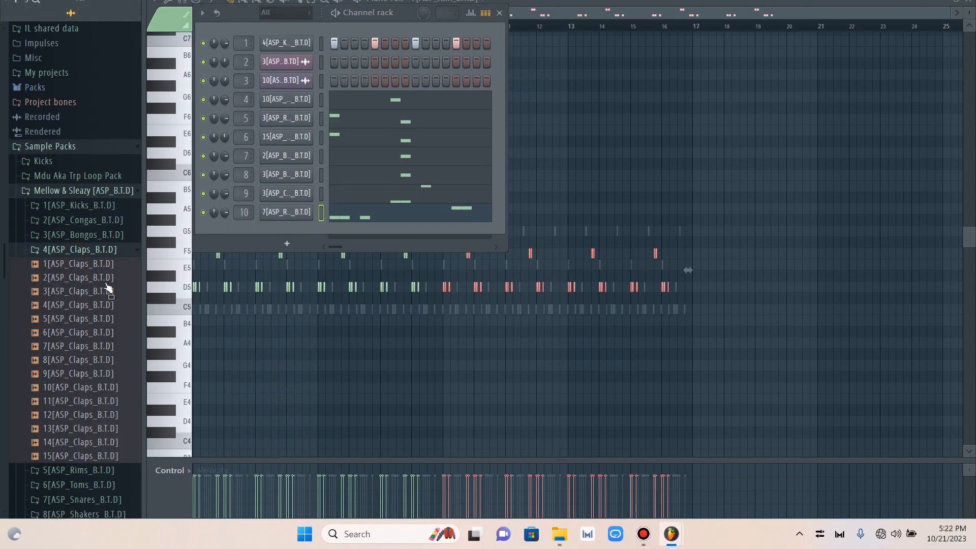
left_click(89, 277)
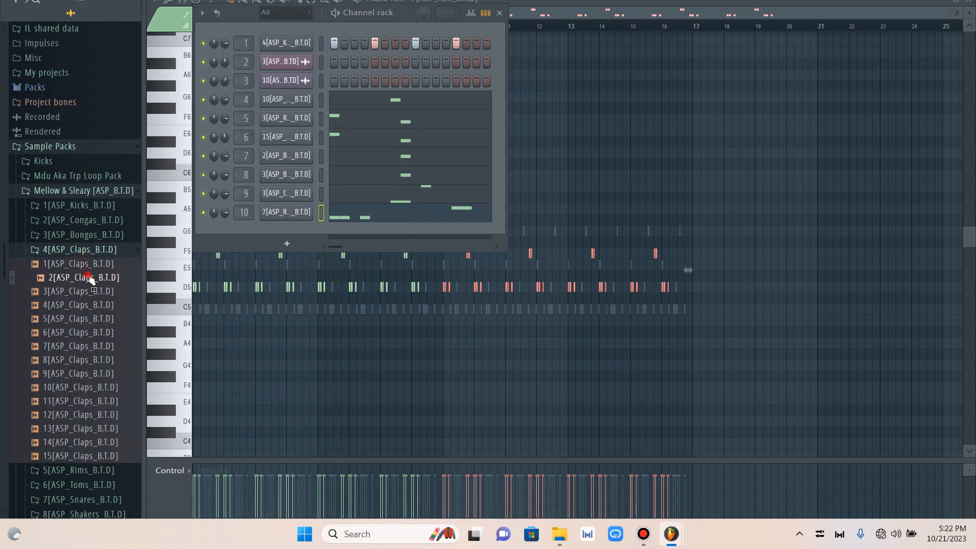
left_click_drag(91, 279, 250, 233)
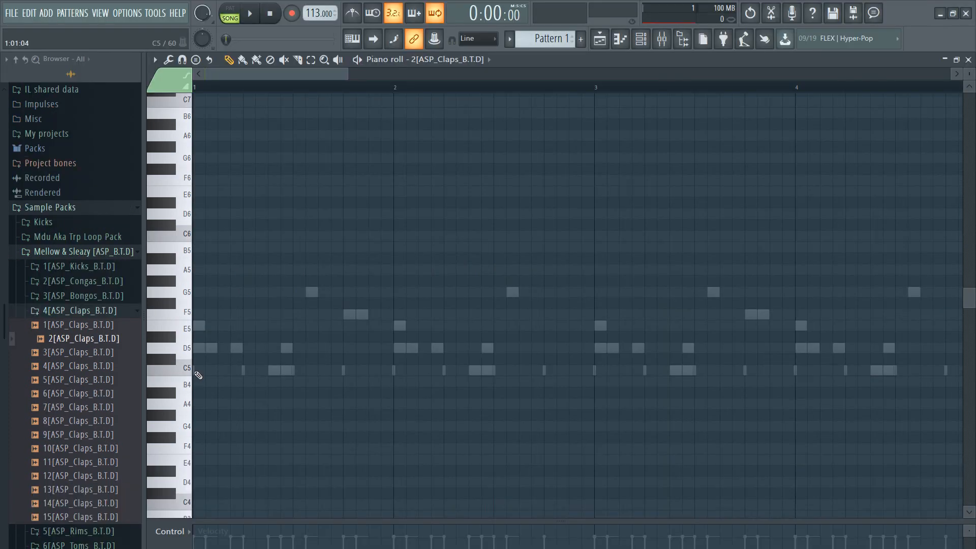
Draw one-step C5 notes at steps 1 and 7 of bar 1 for 2[ASP_Claps_B.T.D] and play them with the beat.
left_click(196, 371)
left_click(272, 374)
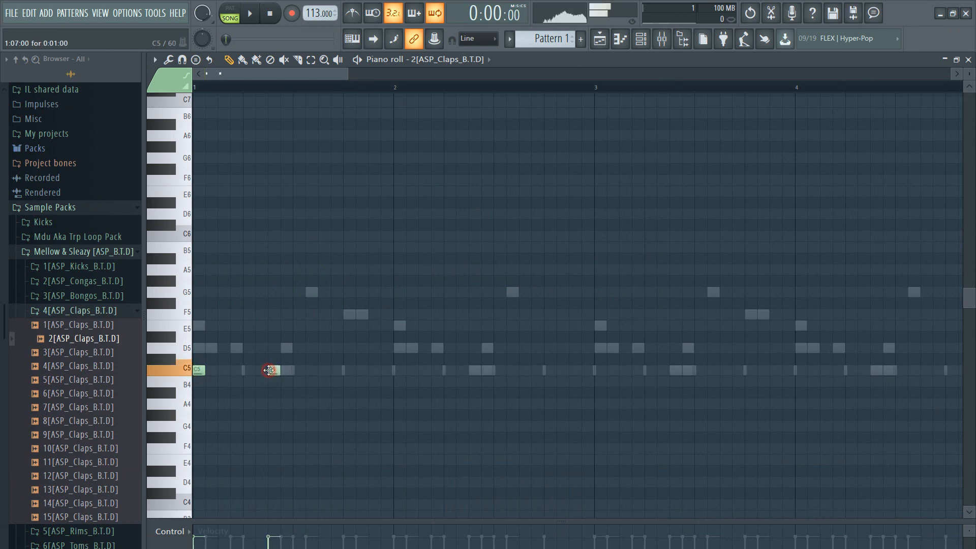
left_click(252, 16)
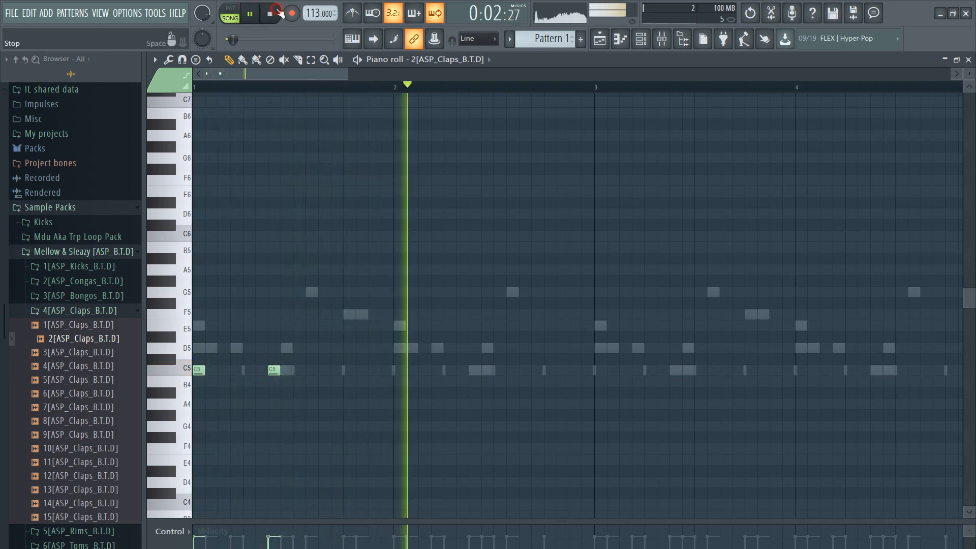
left_click(268, 15)
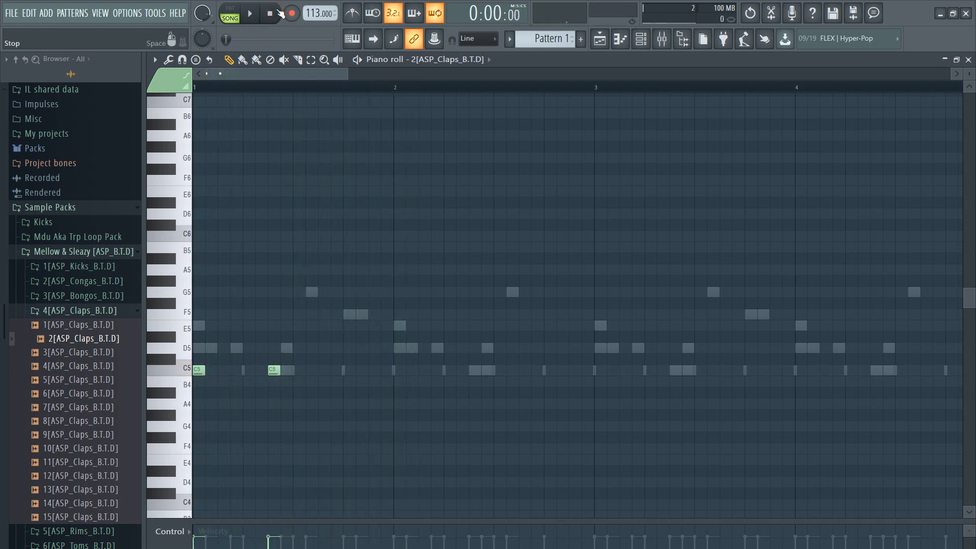
Duplicate the bar 1 clap notes into bar 2, repeat both bars across bars 3 and 4, and play the result.
left_click_drag(387, 332, 406, 362)
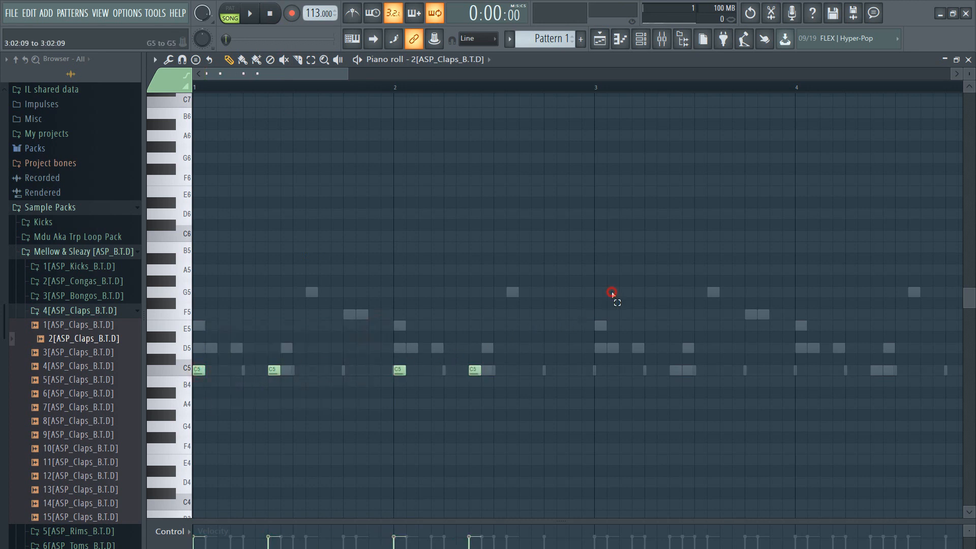
key("ctrl+a")
key("ctrl+b")
key("space")
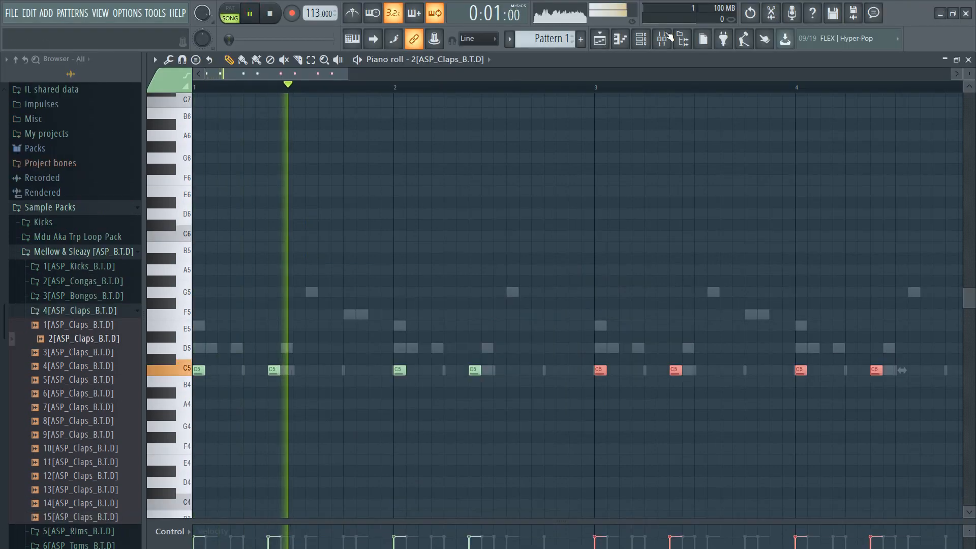
Load Fruity Delay Bank into slot 1 of mixer Insert 11 and lower its mix level while the beat plays.
key("F9")
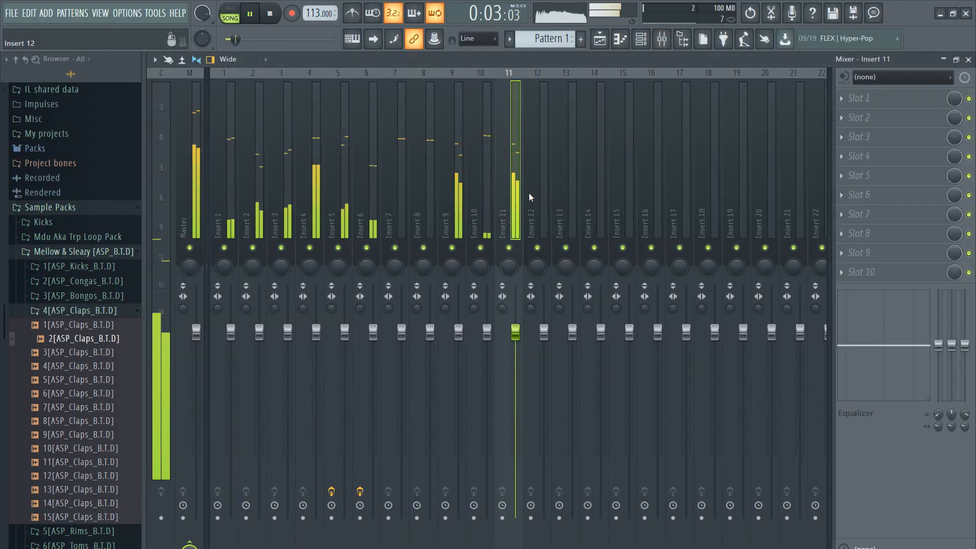
left_click(854, 98)
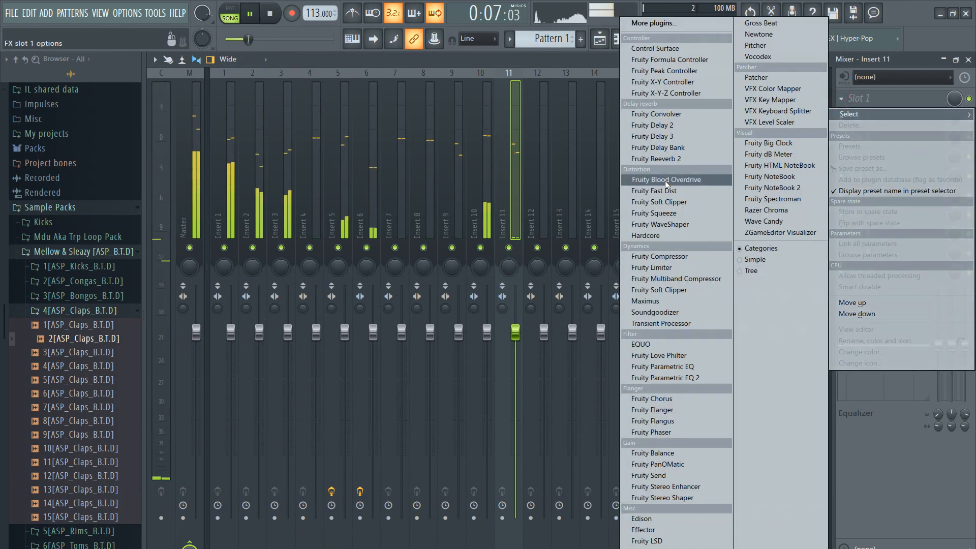
left_click(651, 148)
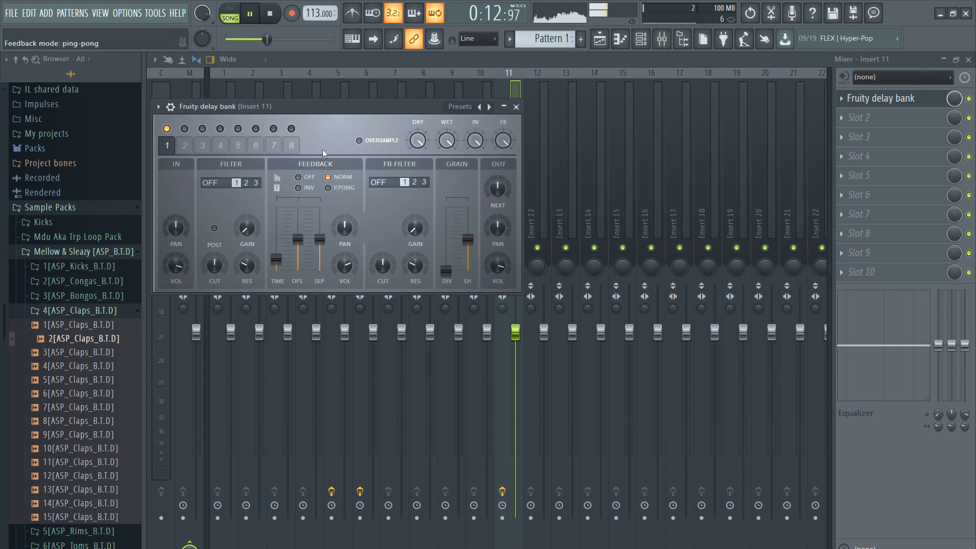
key("space")
left_click(251, 14)
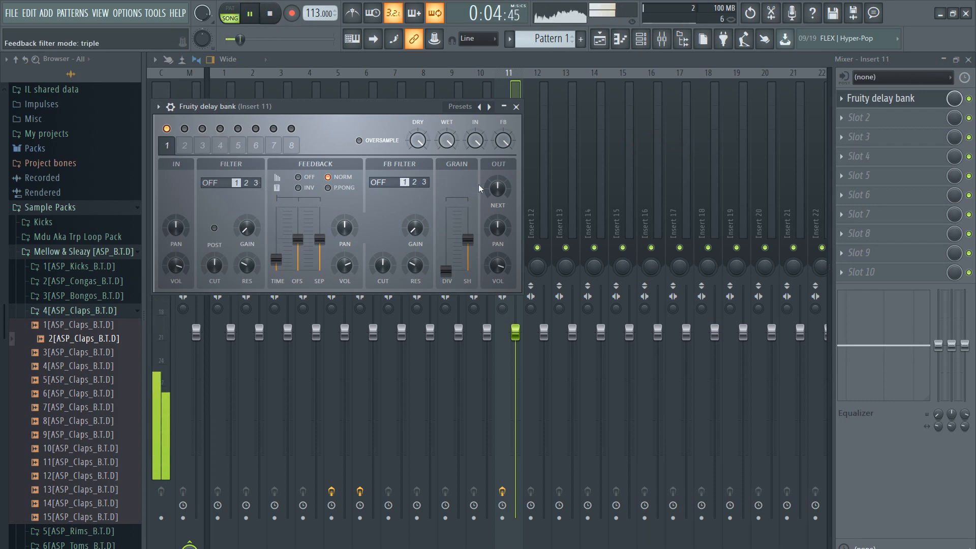
left_click_drag(956, 99, 956, 127)
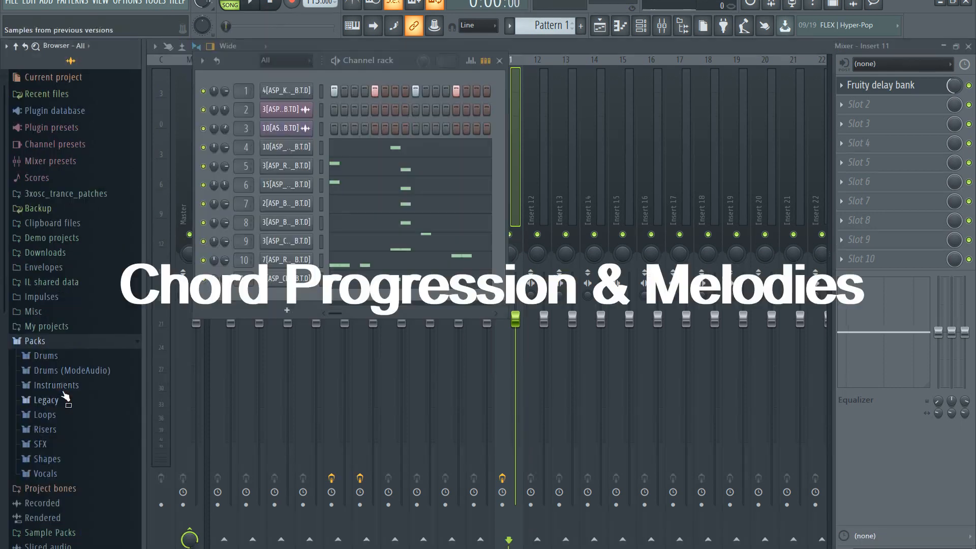
Find the Grand Piano among the keyboard instruments in Packs and add it as a new channel.
left_click(64, 391)
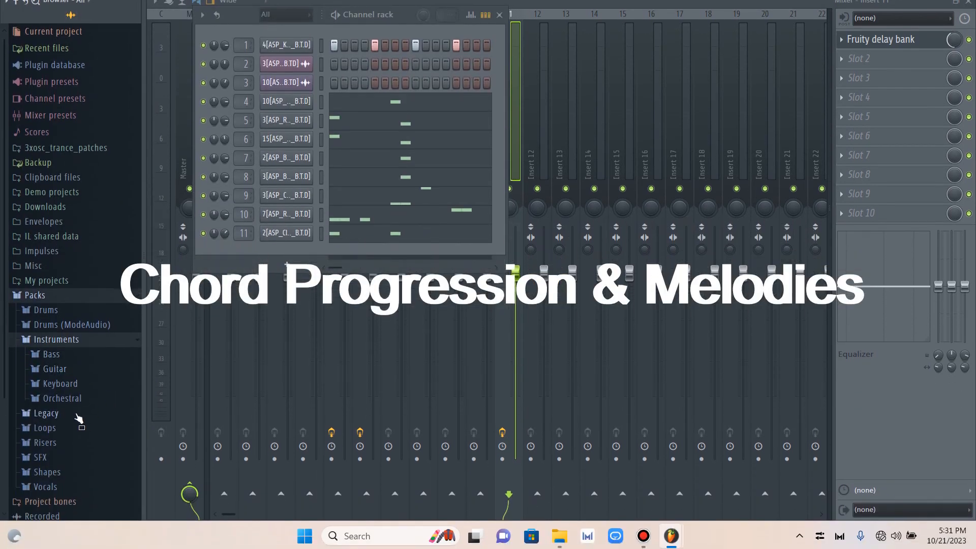
left_click(61, 393)
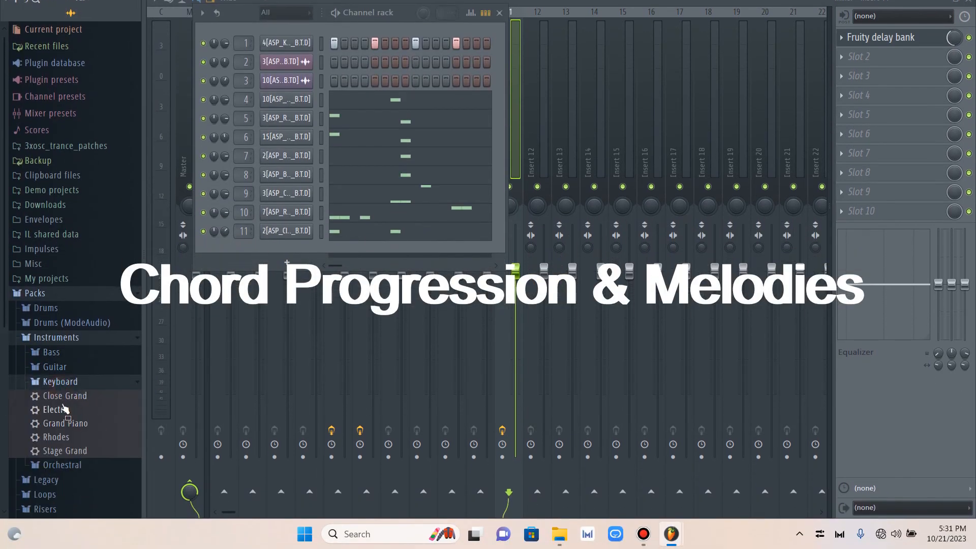
left_click_drag(73, 427, 280, 245)
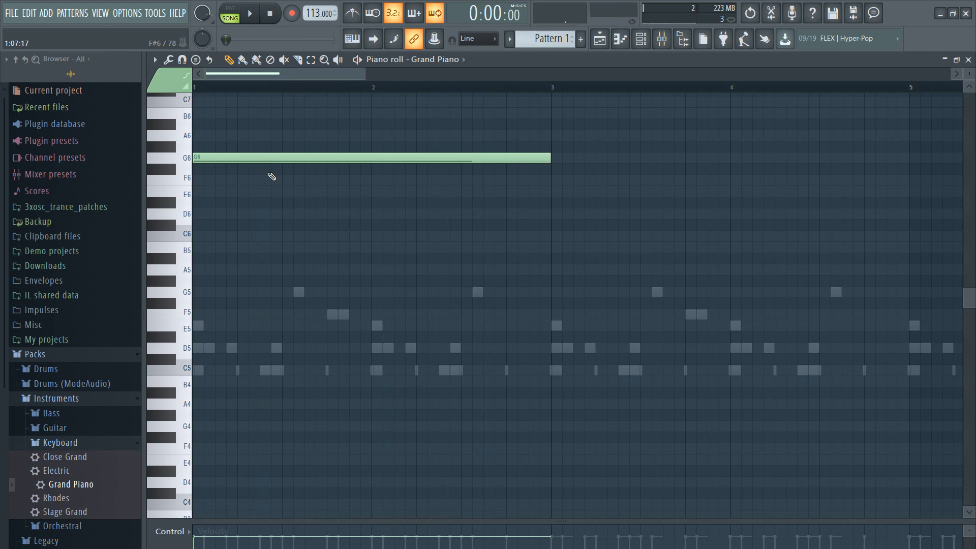
Build the two-bar Grand Piano chord from bar 1 by adding G5, C5, G4, E4 and C4 beneath the G6 note.
left_click(244, 157)
left_click(196, 293)
left_click(194, 370)
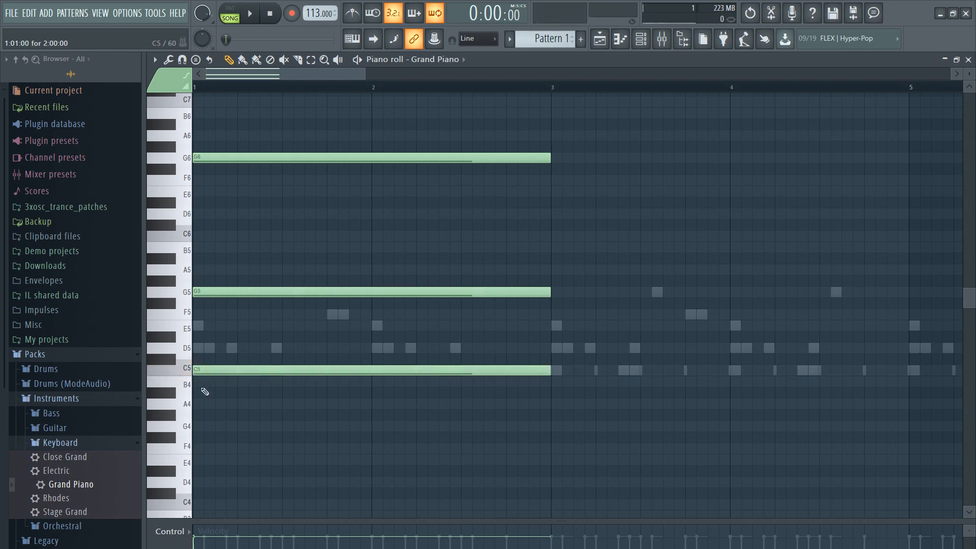
left_click(193, 425)
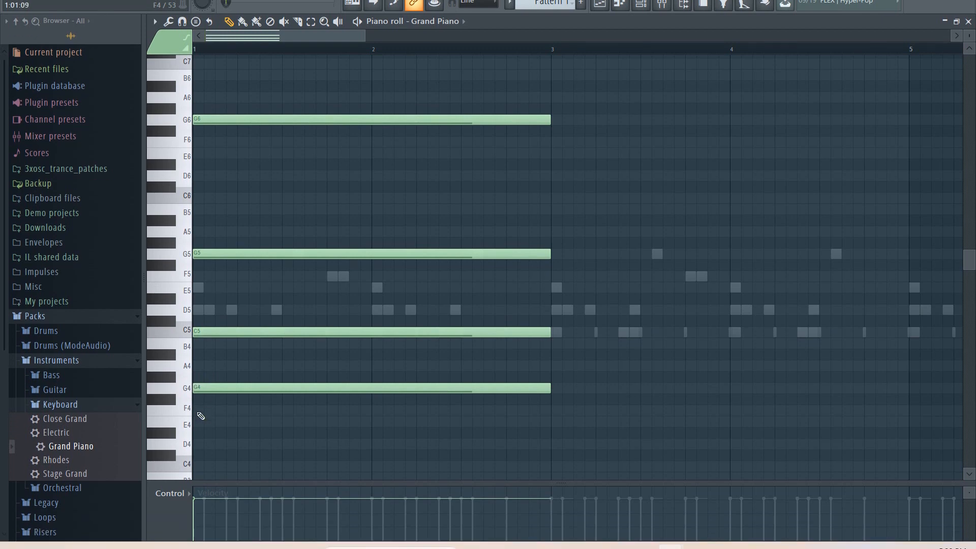
left_click(194, 447)
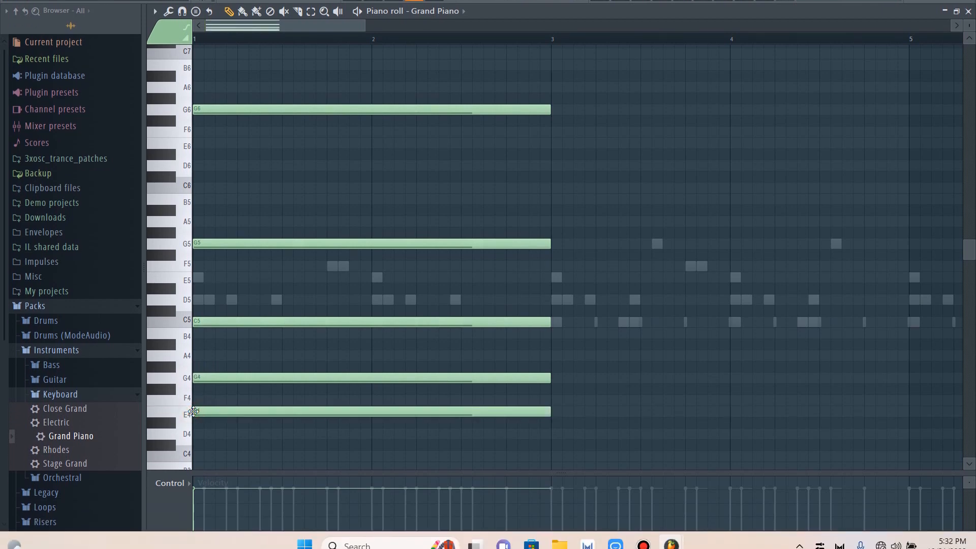
left_click(194, 441)
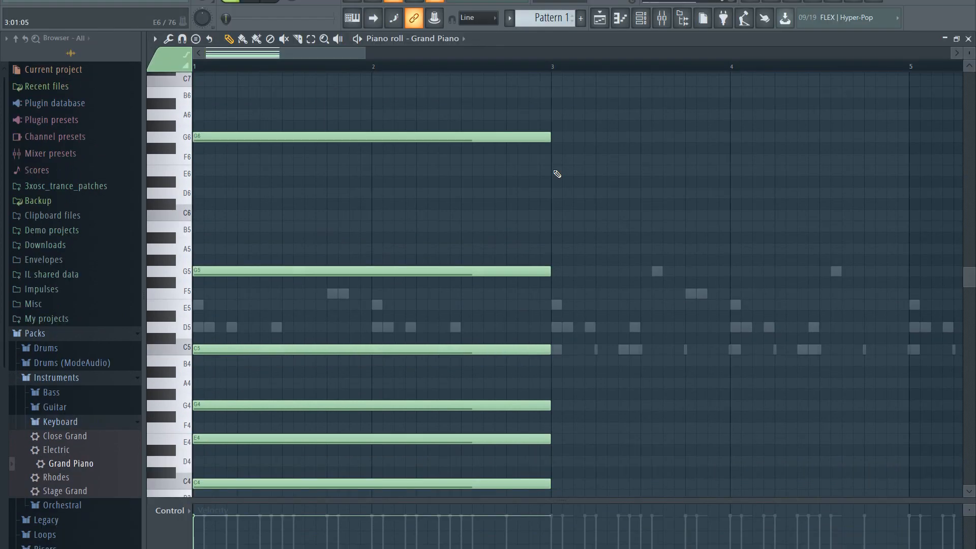
Draw a second piano chord of E6, E5, C5, A4 and E4 from bar 3, each 29 steps long, and play it back.
left_click(556, 172)
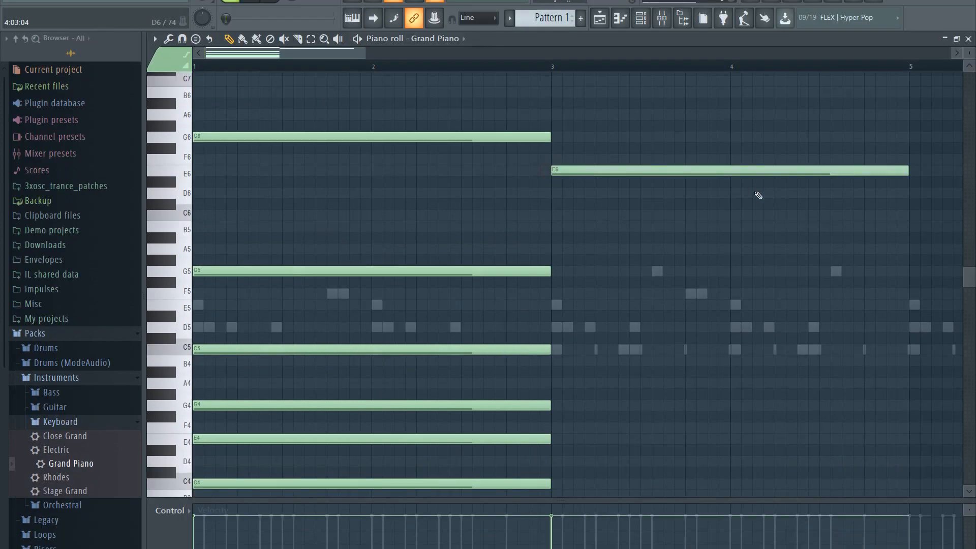
left_click_drag(909, 172, 874, 171)
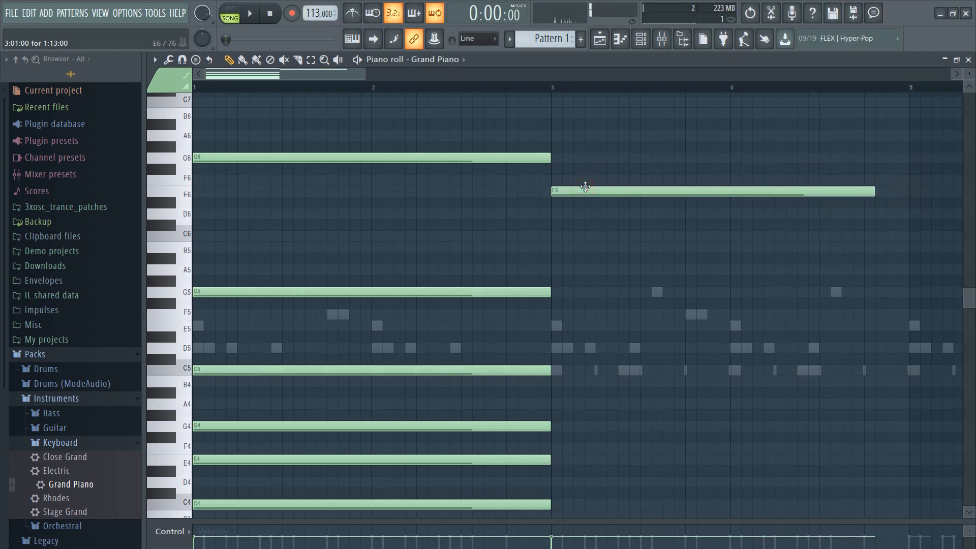
left_click(554, 327)
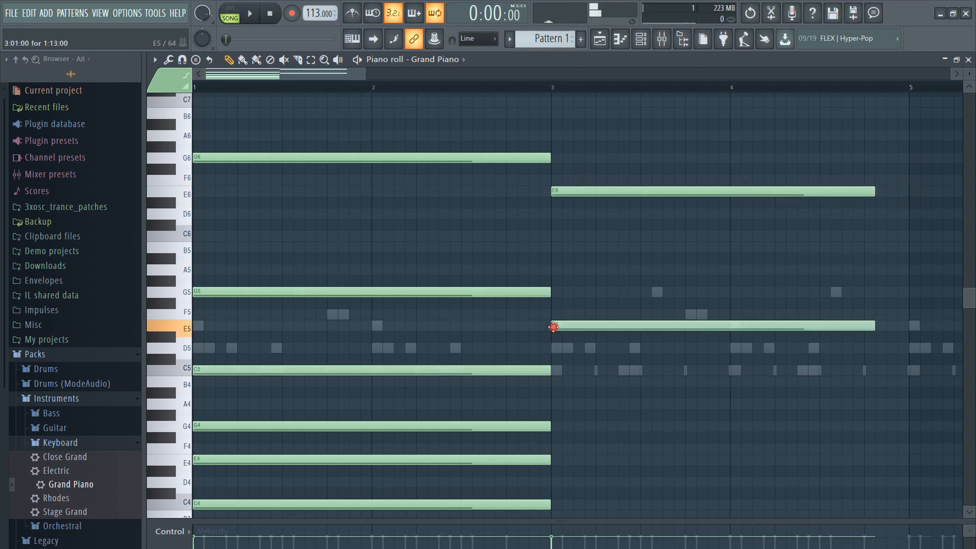
left_click(553, 371)
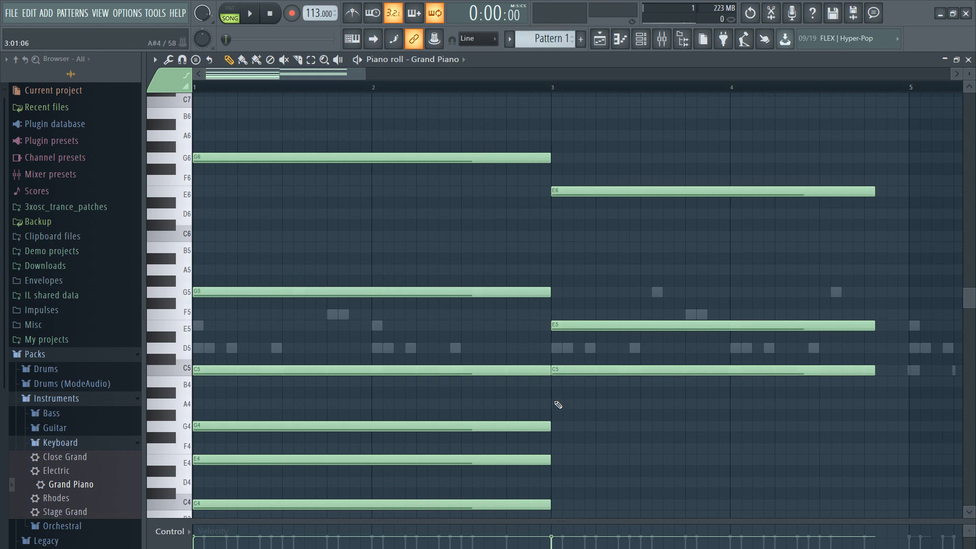
left_click(554, 404)
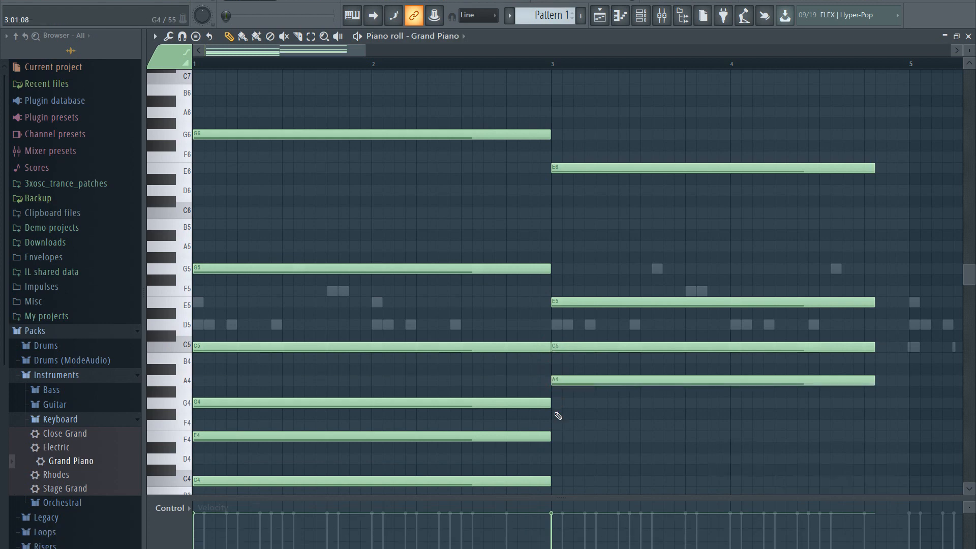
left_click(555, 460)
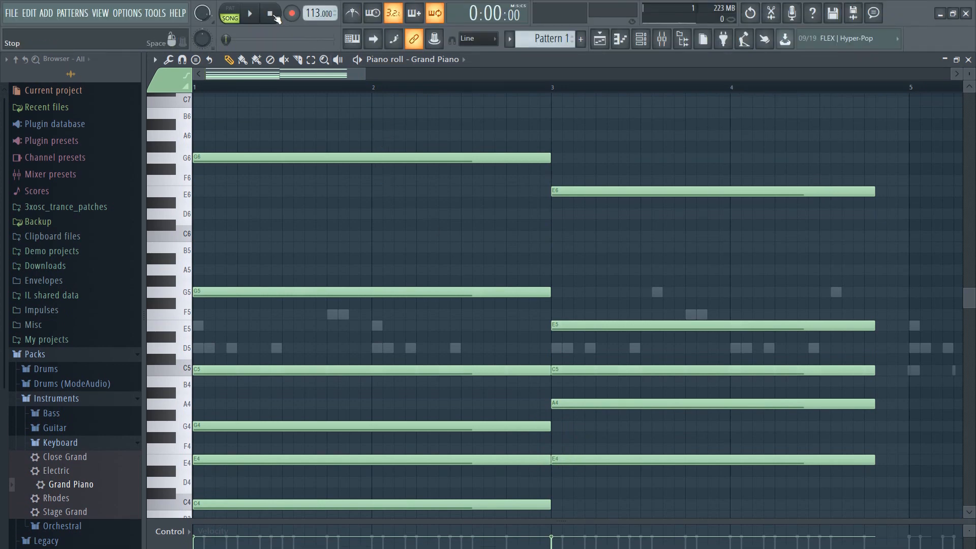
left_click(255, 15)
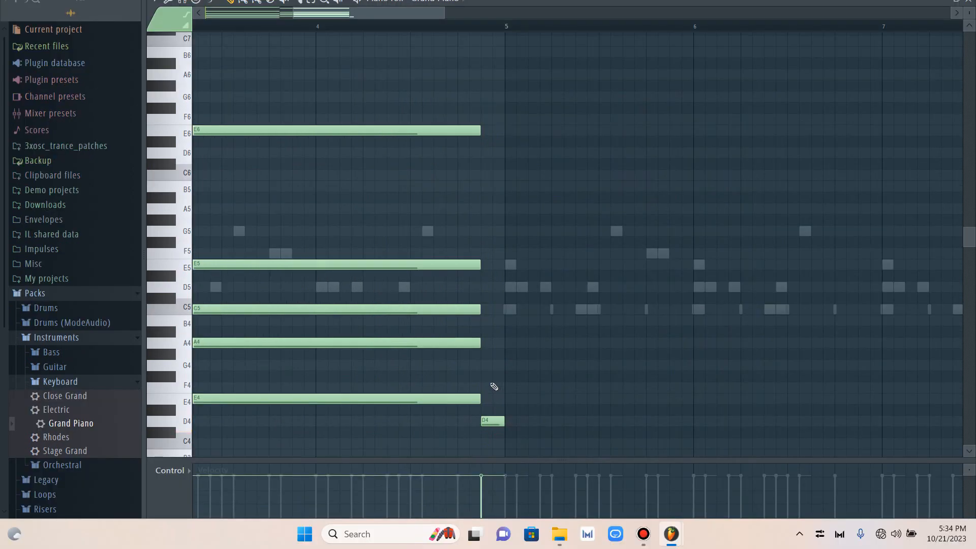
Add two-step G4, B4, F5 and F6 notes above the D4 at step 15 of bar 4 and play the progression.
left_click(482, 365)
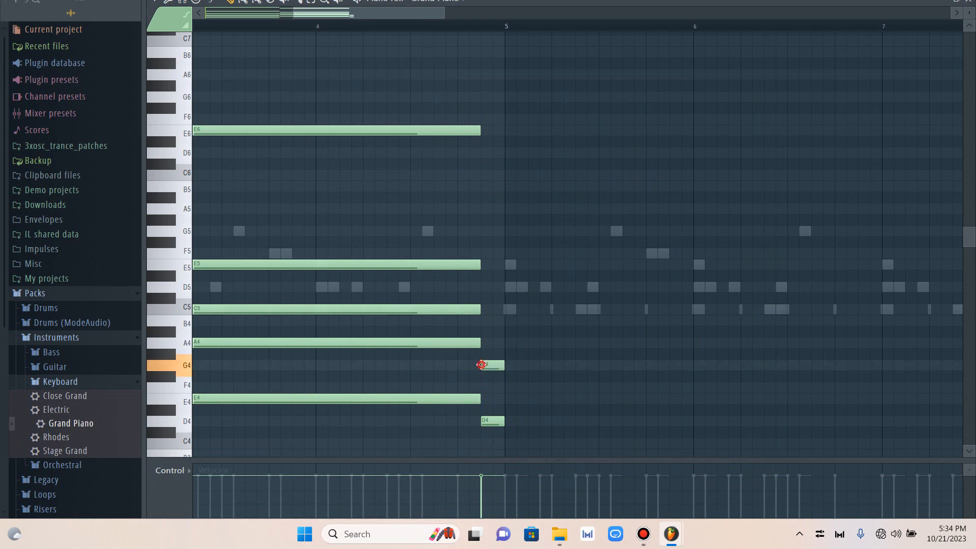
left_click(483, 322)
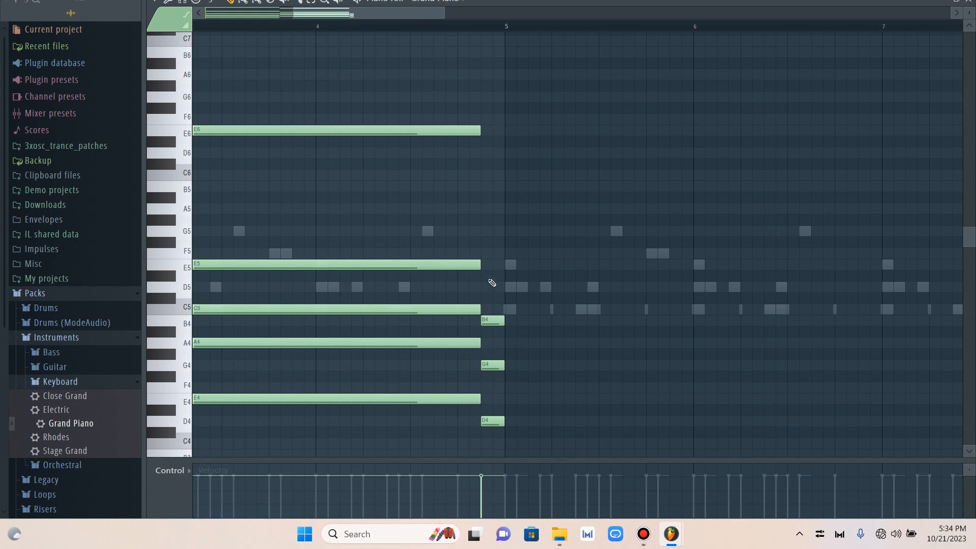
left_click(483, 253)
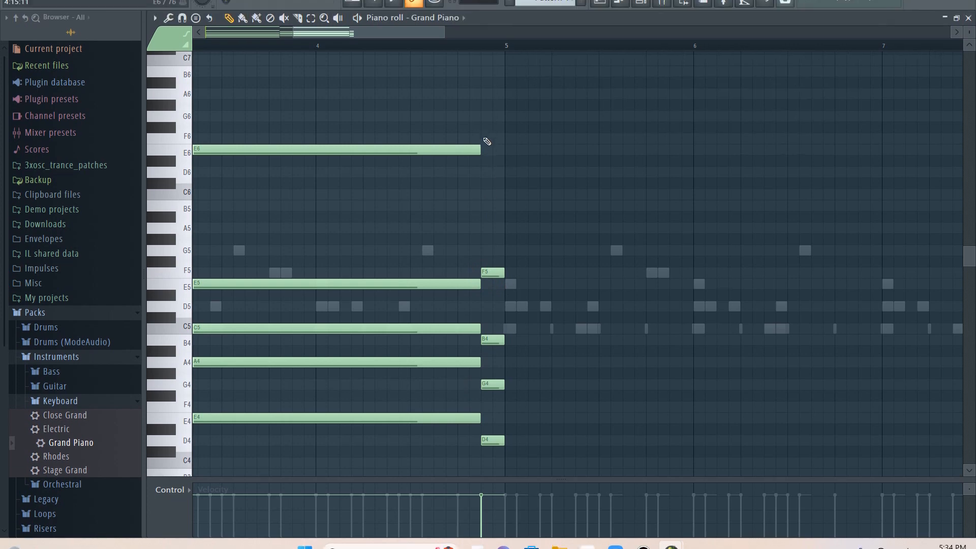
left_click(484, 118)
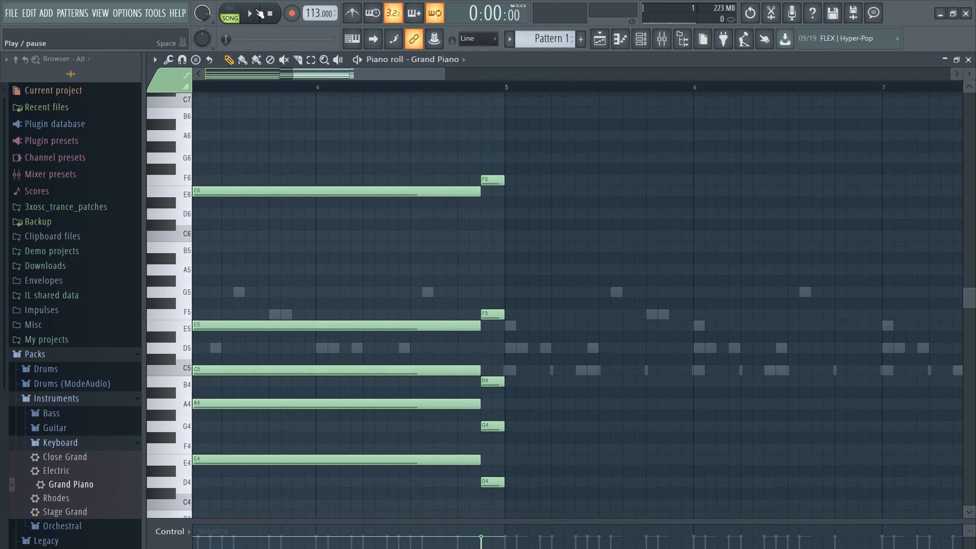
left_click(259, 13)
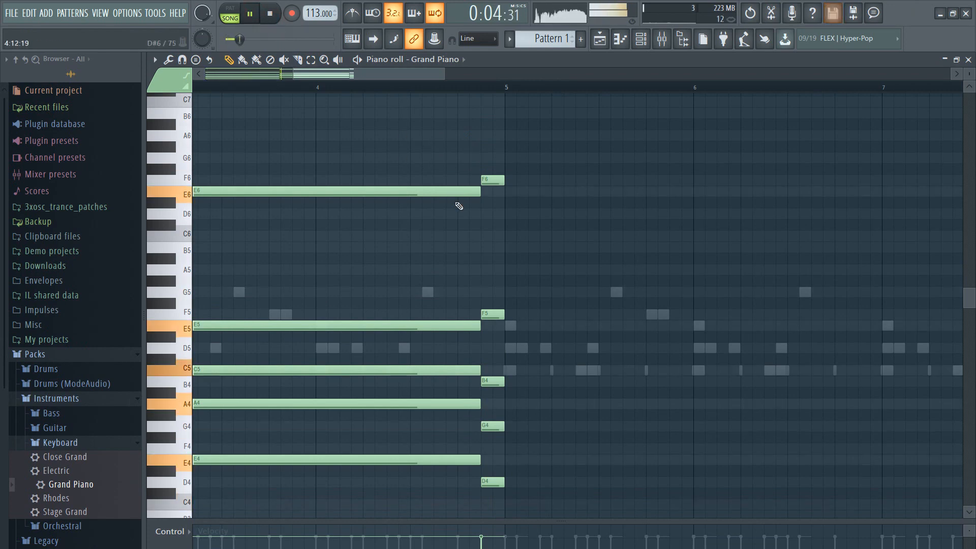
Draw a third piano chord of E6, E5, A4, F4 and C4 from bar 5, each note two bars long.
left_click(506, 192)
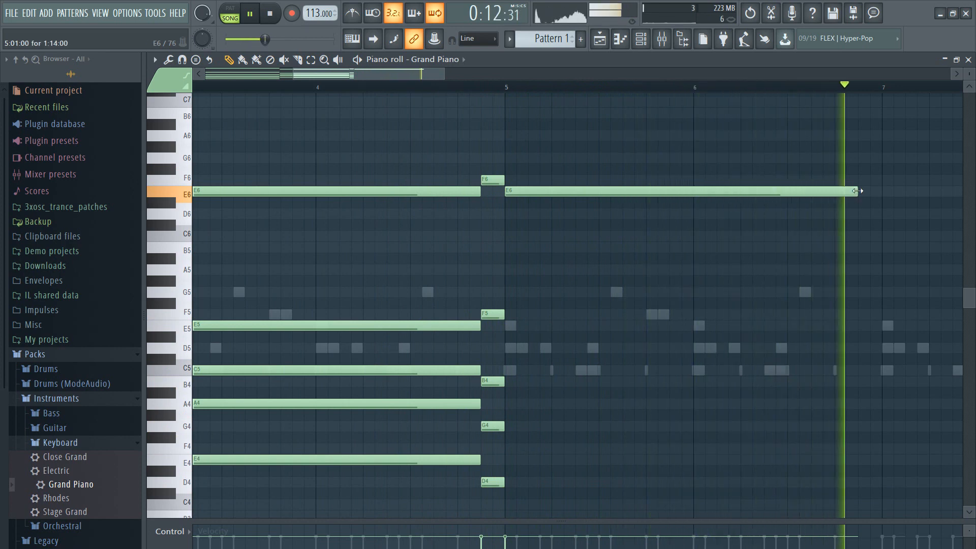
left_click_drag(858, 191, 883, 191)
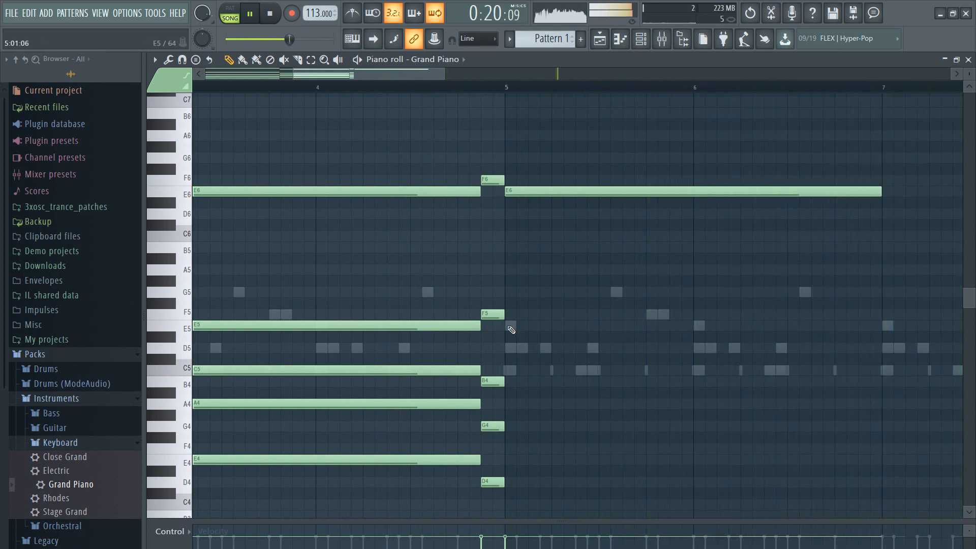
left_click(508, 325)
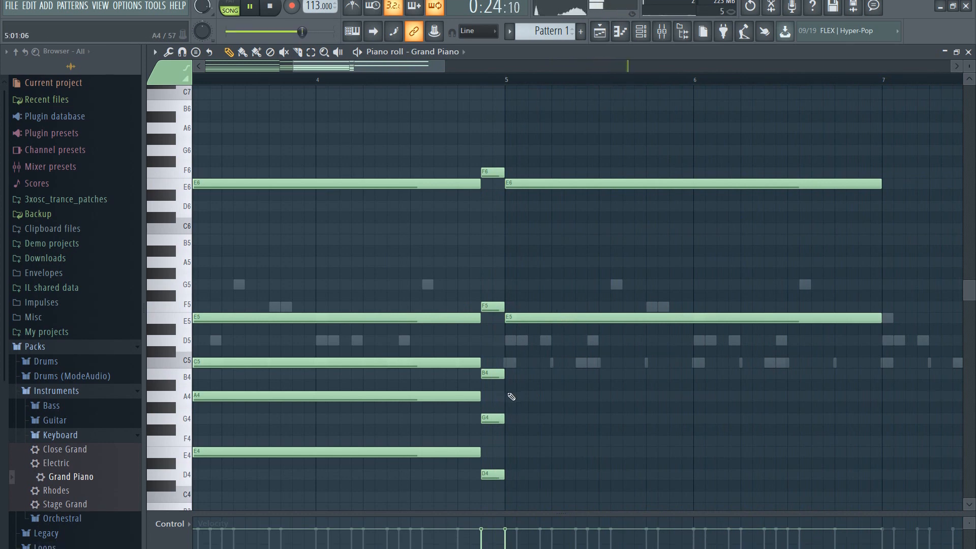
left_click(508, 396)
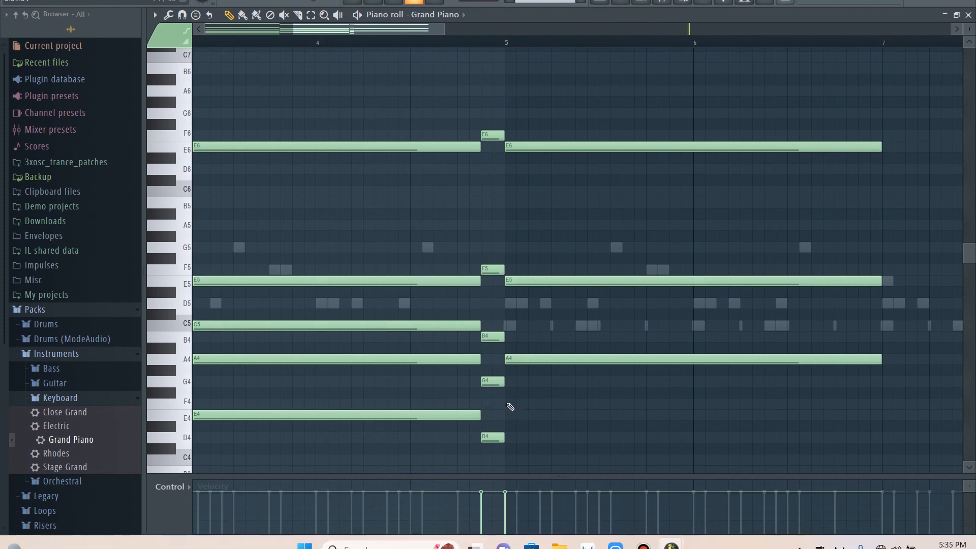
left_click(508, 441)
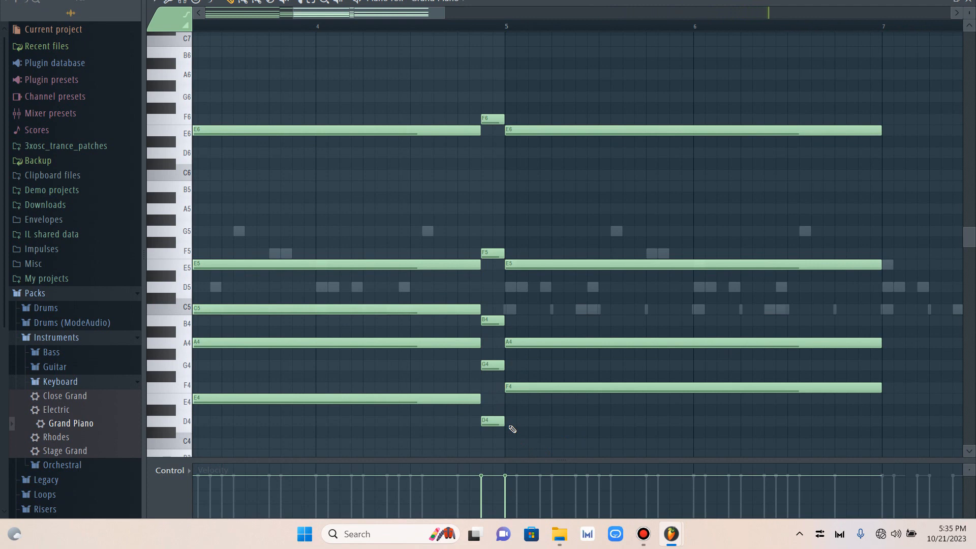
left_click(508, 442)
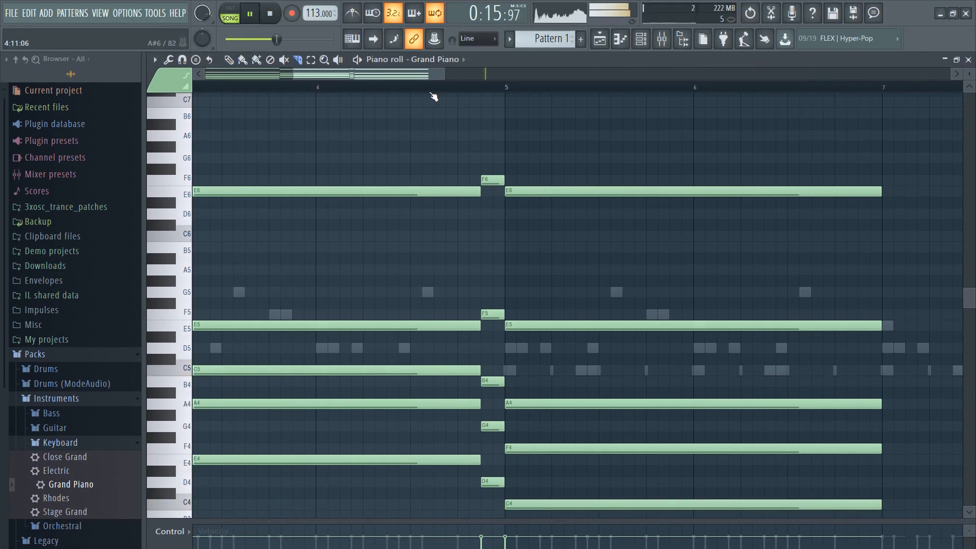
Duplicate the two-bar chord from bar 5 to bar 7 and play the song from the start.
left_click_drag(436, 75, 496, 69)
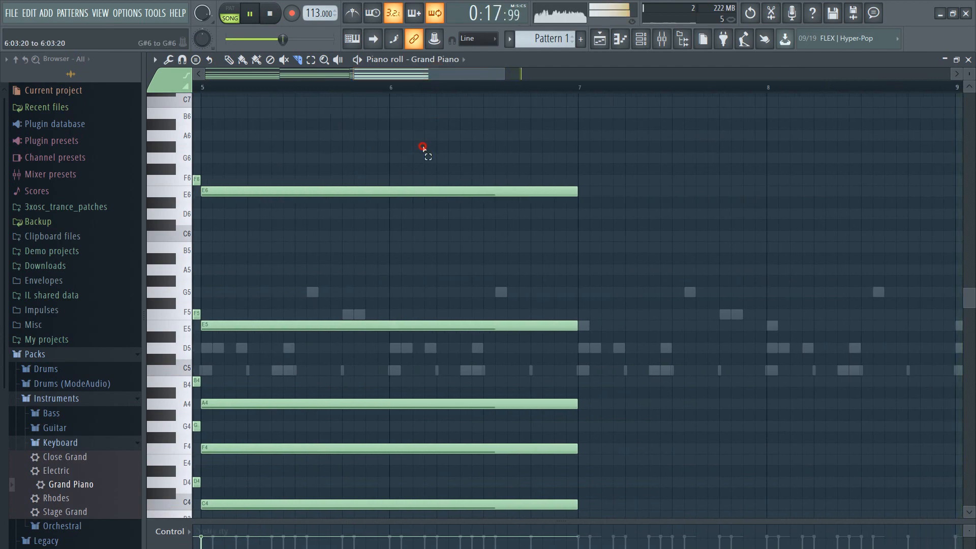
left_click_drag(423, 147, 315, 383)
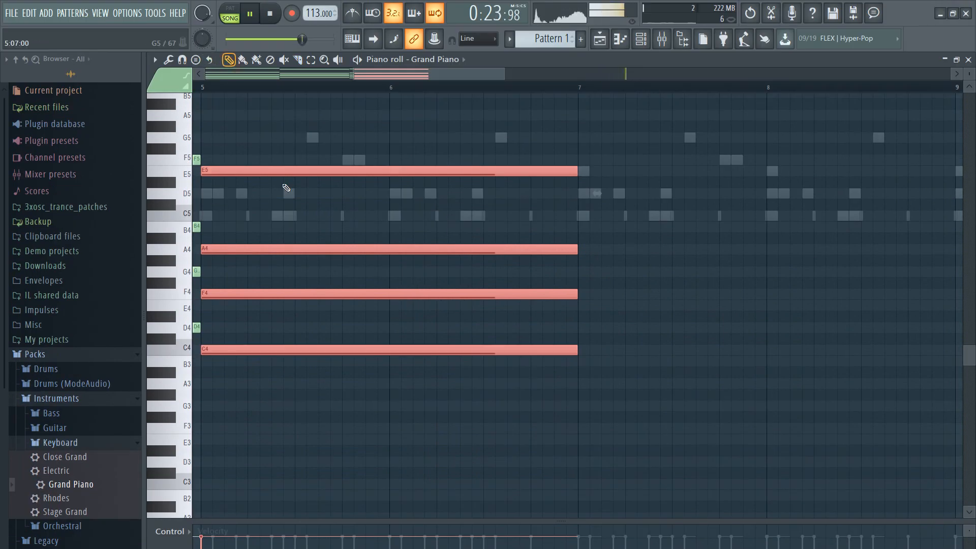
left_click_drag(243, 172, 622, 176)
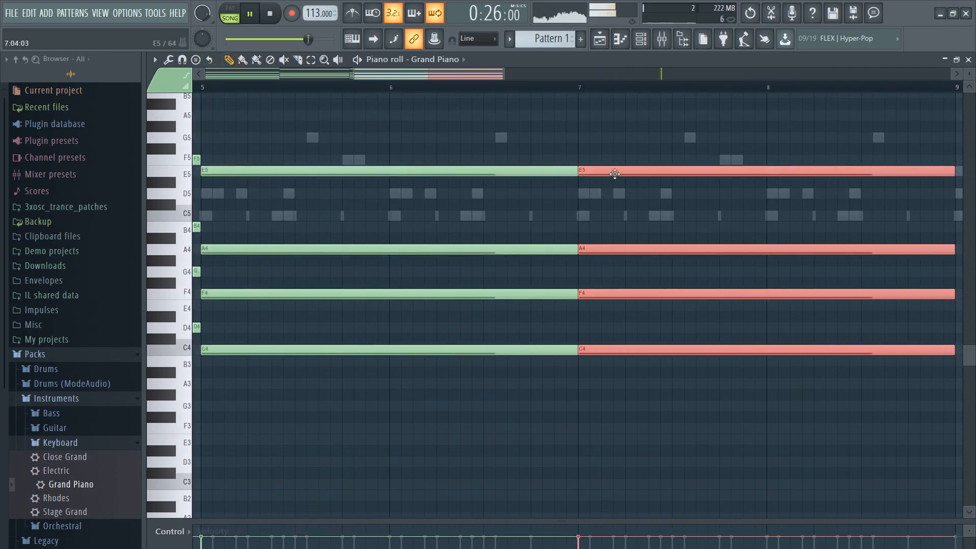
left_click_drag(970, 359, 971, 288)
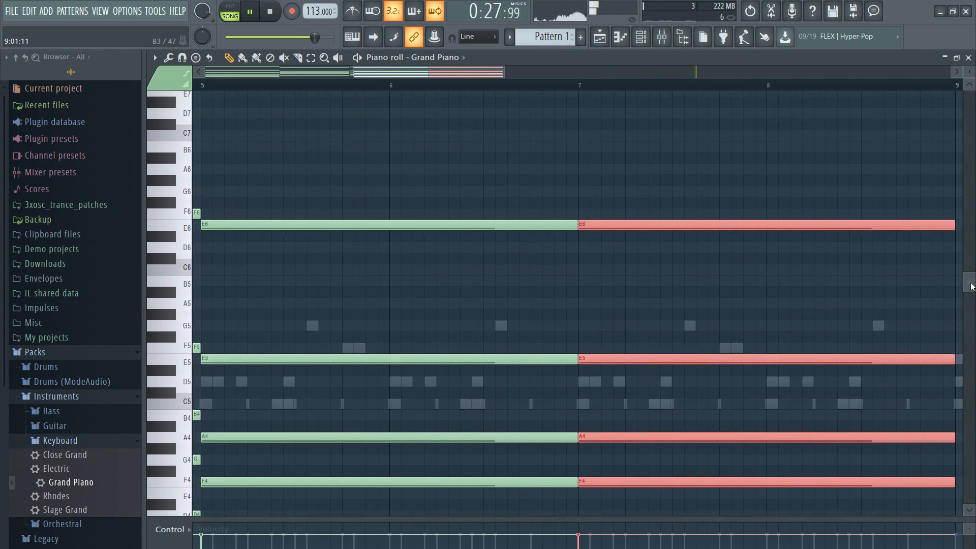
left_click(272, 13)
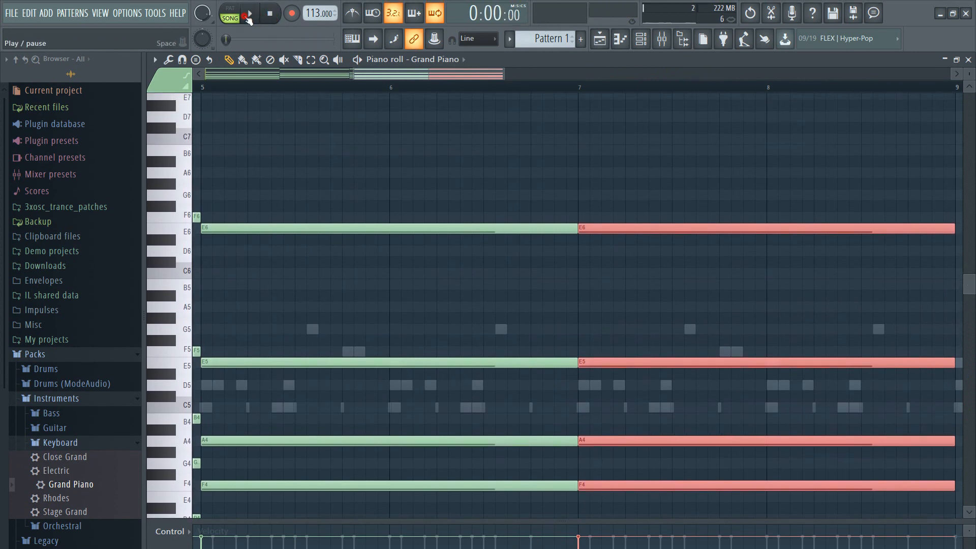
key("space")
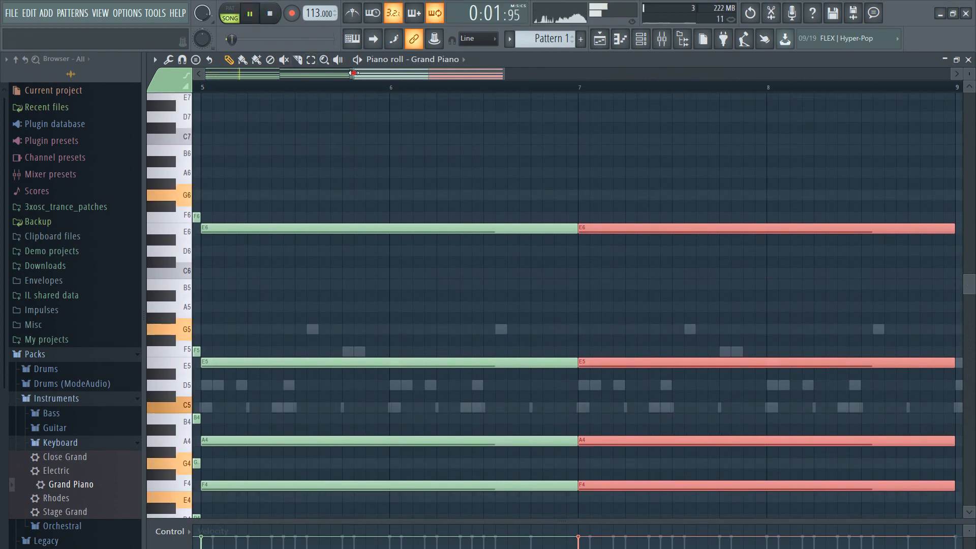
Shorten the bar 3 chord by two steps and extend the short chord ending bar 4 to start two steps earlier.
left_click_drag(354, 72, 205, 72)
left_click_drag(508, 71, 790, 116)
left_click_drag(970, 286, 971, 313)
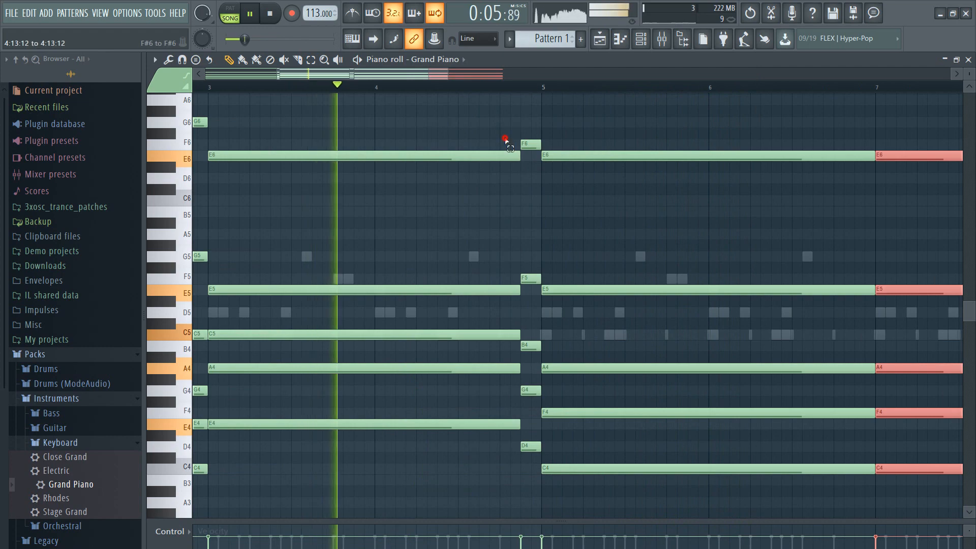
left_click_drag(506, 134, 519, 462)
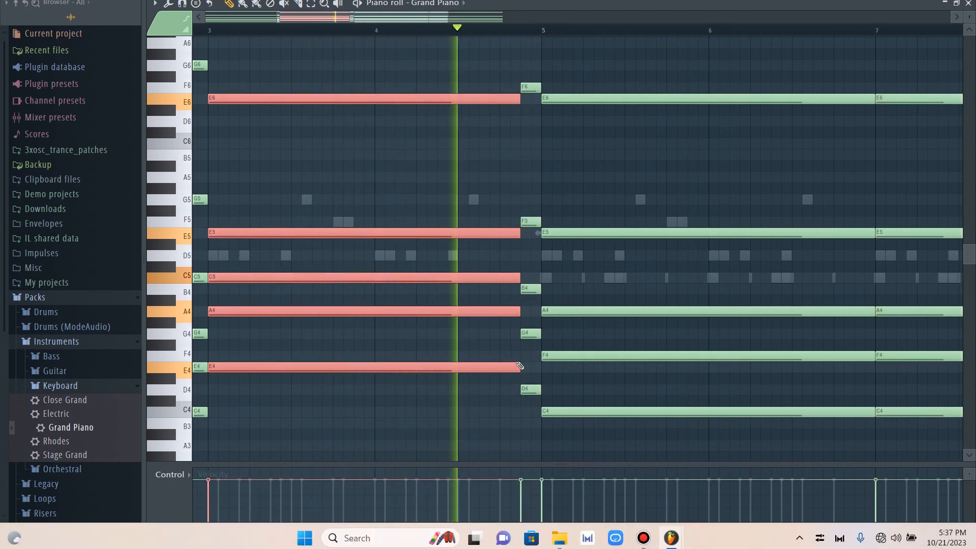
left_click_drag(520, 366, 501, 366)
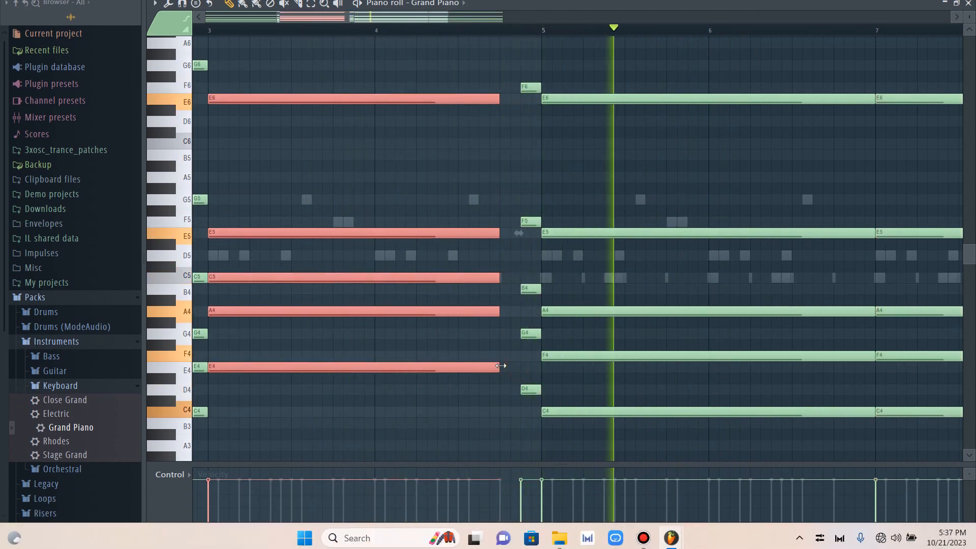
left_click_drag(529, 429, 531, 65)
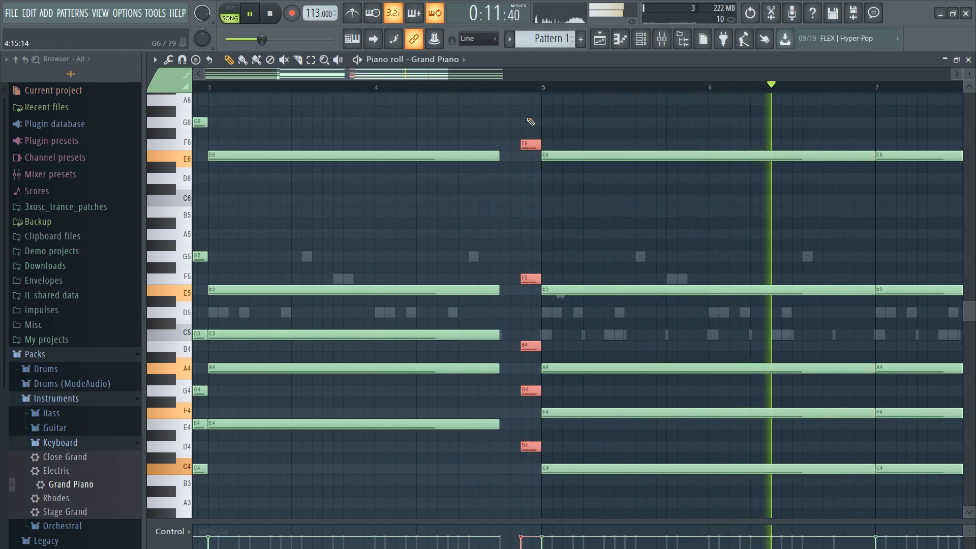
mouse_move(527, 144)
left_mouse_down()
mouse_move(506, 144)
mouse_move(541, 144)
left_mouse_up()
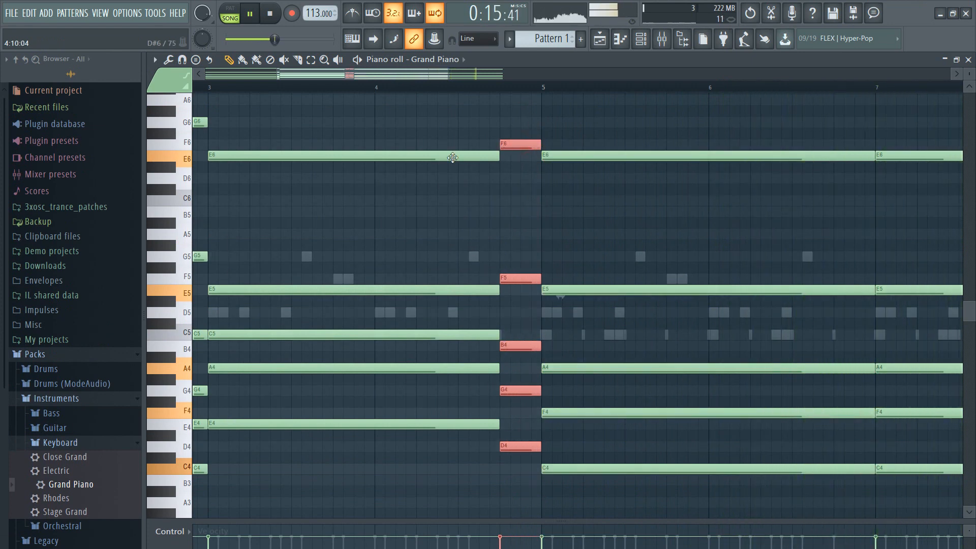
Slice all notes of the bar 3 chord two steps before their end and play the progression from the start.
left_click(271, 14)
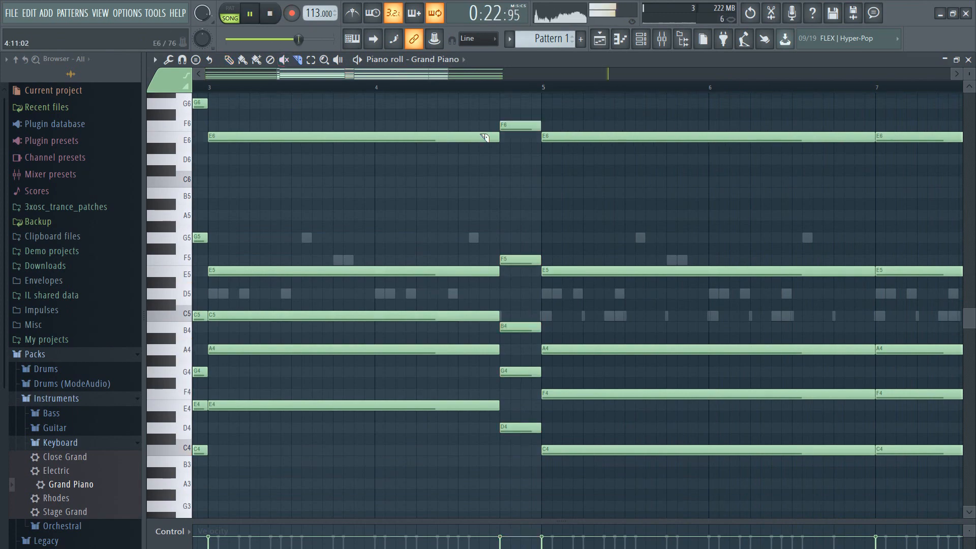
left_click_drag(483, 136, 482, 454)
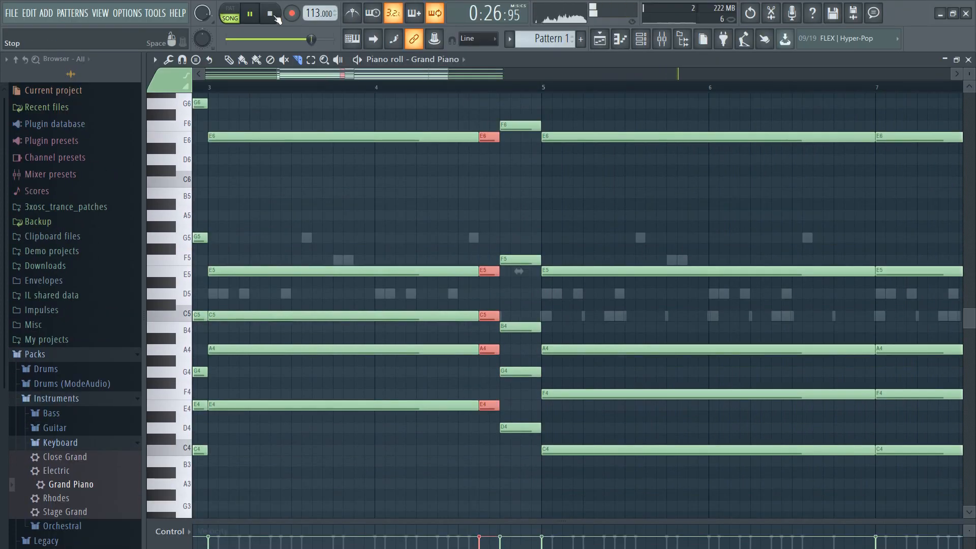
left_click(271, 14)
left_click(253, 14)
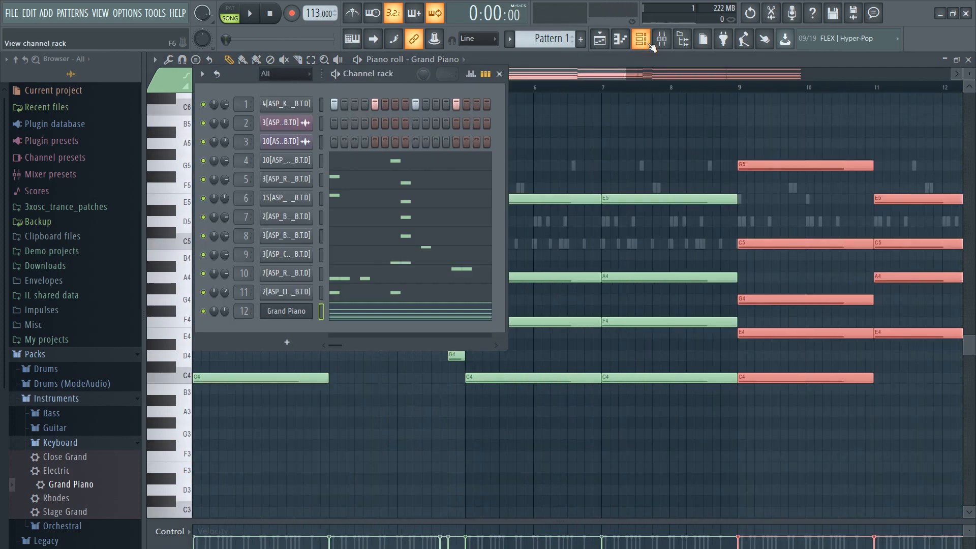
Clone the Grand Piano channel and return to the channel rack.
right_click(306, 318)
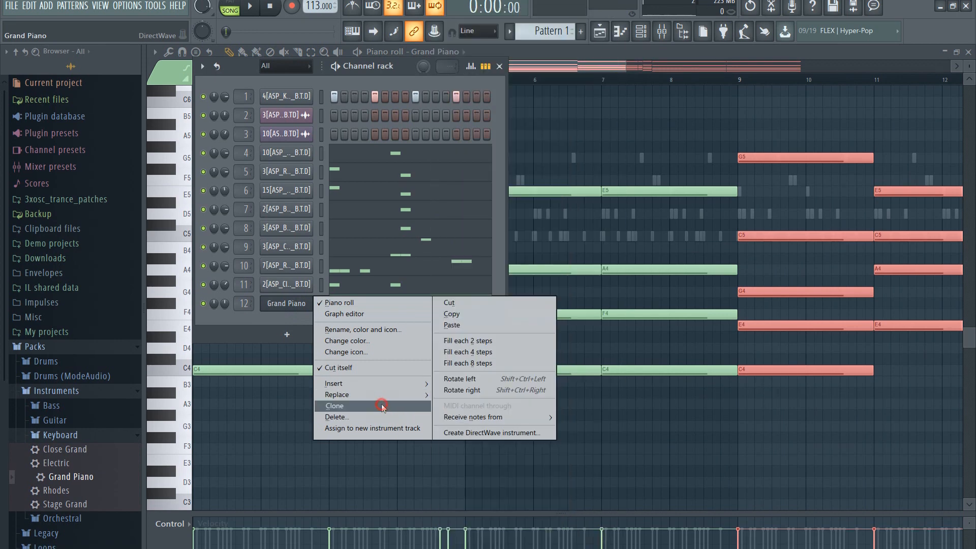
left_click(375, 413)
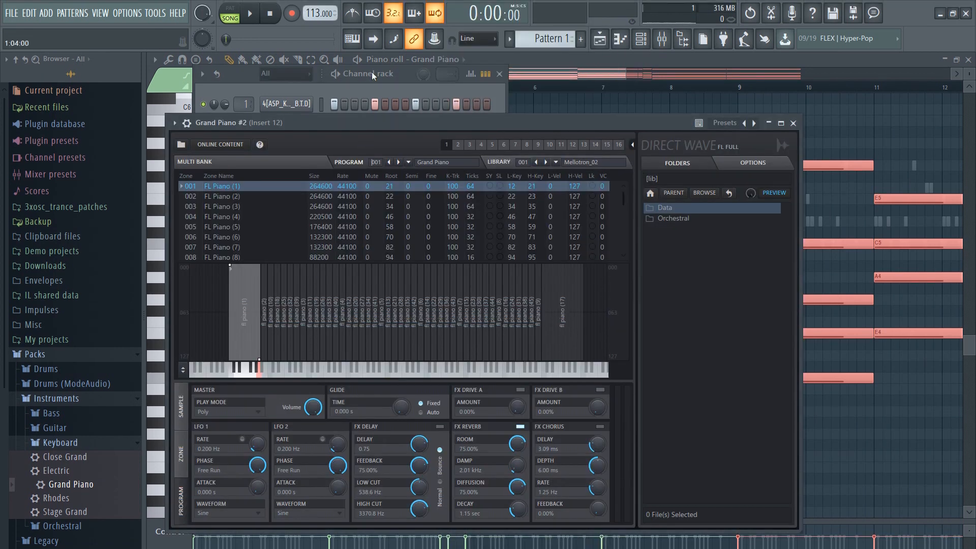
left_click(404, 93)
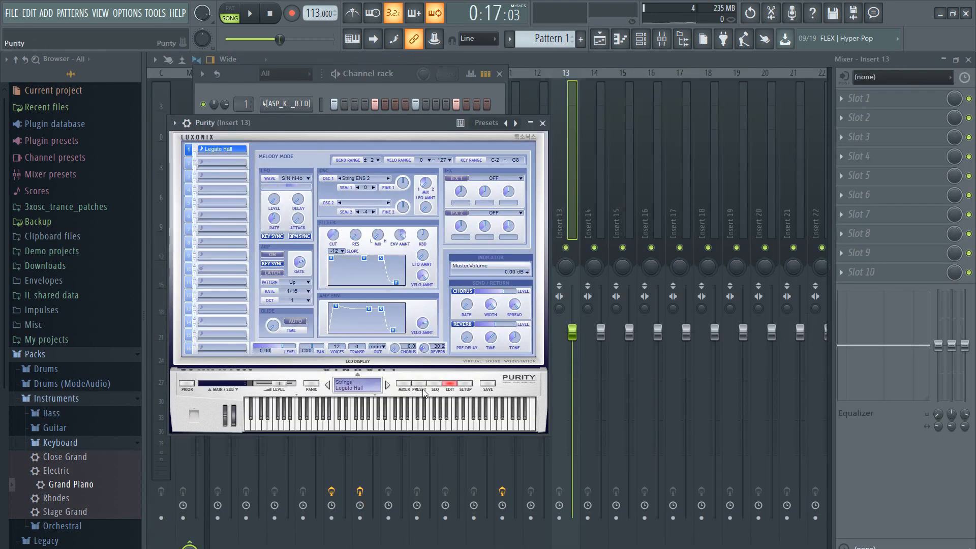
Choose the Legato Hall preset from Purity's User 1 category and play the beat.
left_click(416, 386)
left_click(404, 384)
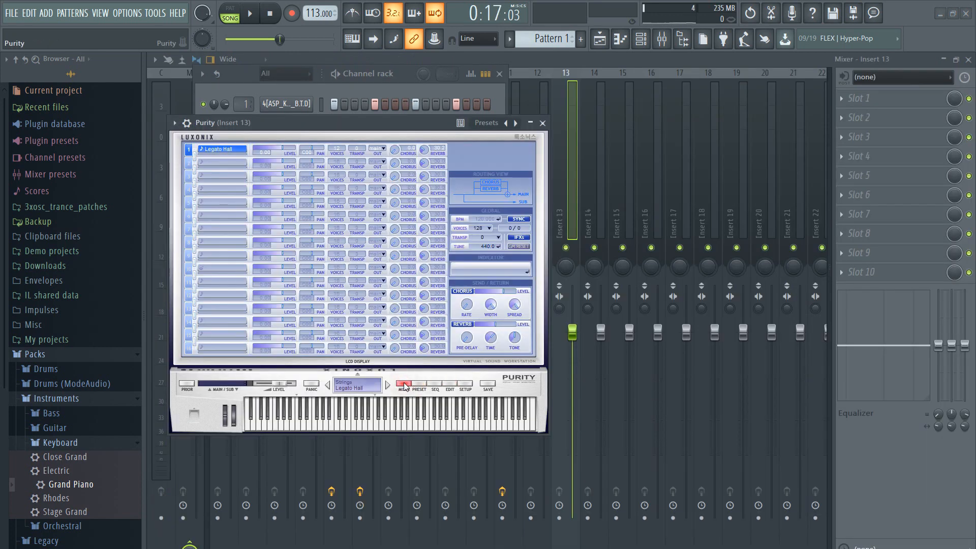
left_click(417, 387)
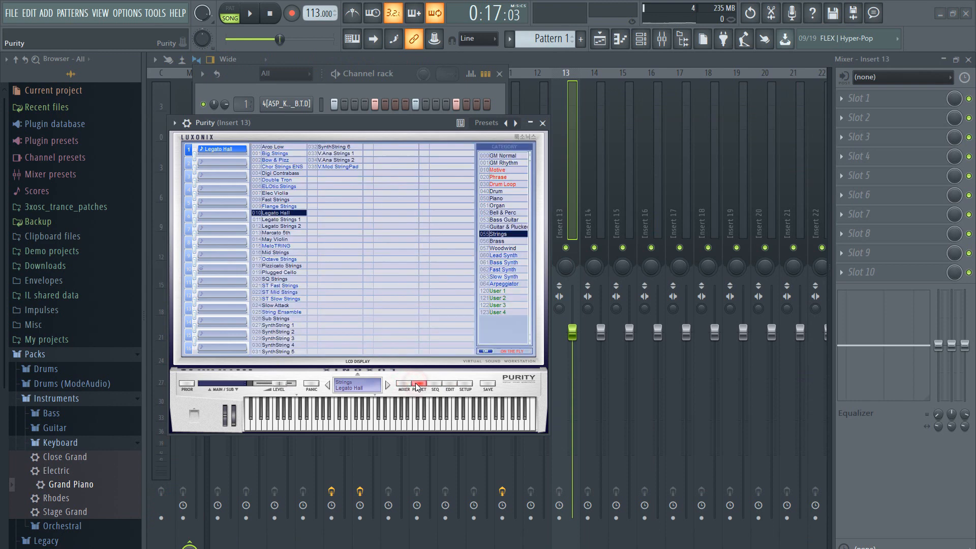
left_click(501, 291)
left_click(277, 148)
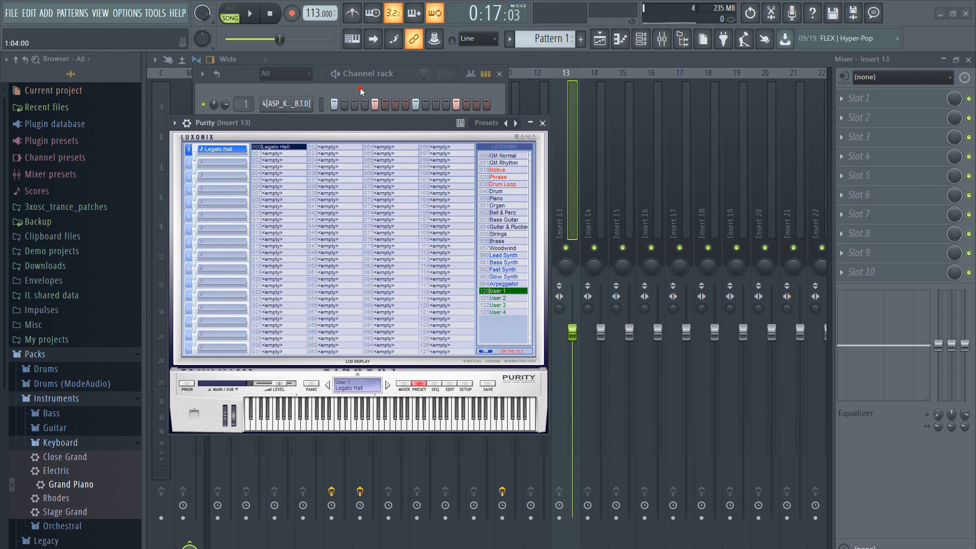
left_click(361, 90)
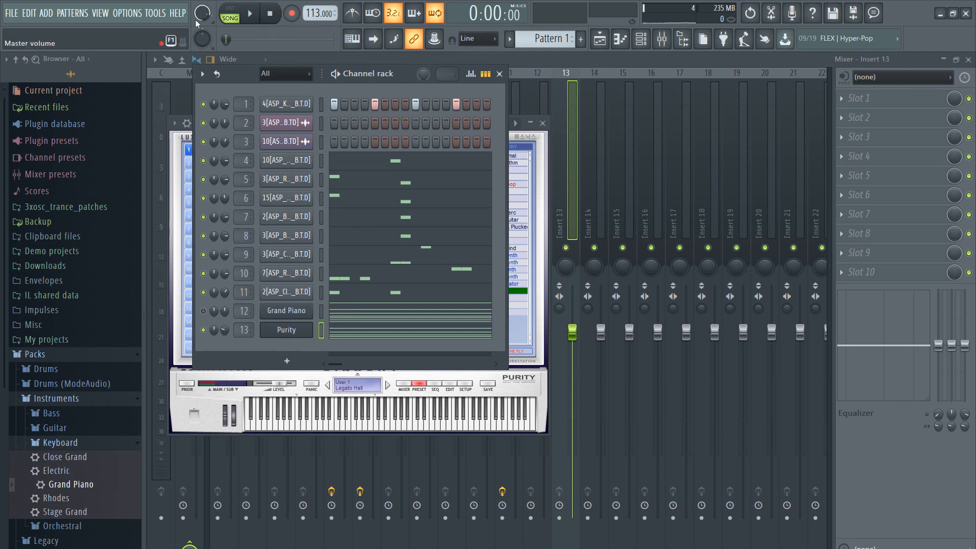
left_click(249, 20)
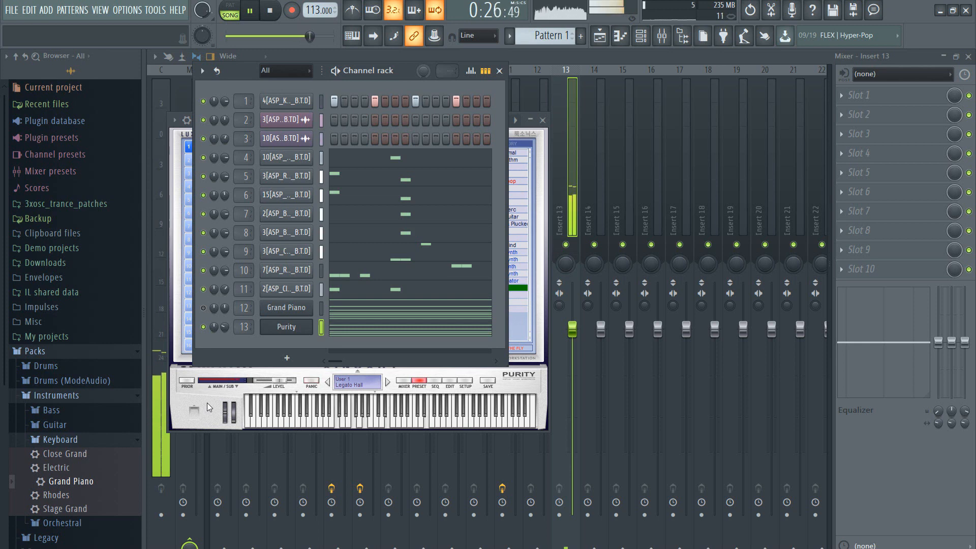
Open the edit page of Purity's Legato Hall preset and turn on the LFO key sync.
left_click(284, 328)
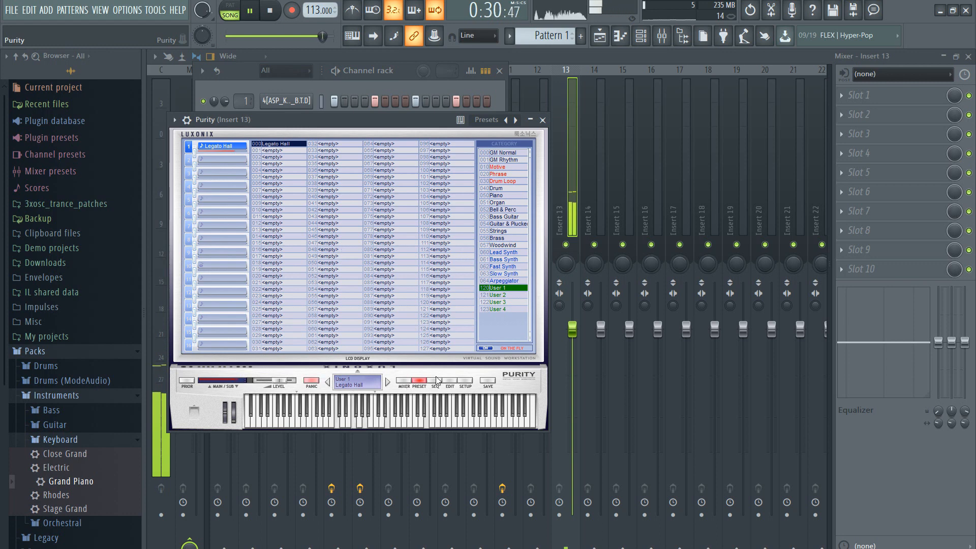
left_click(456, 380)
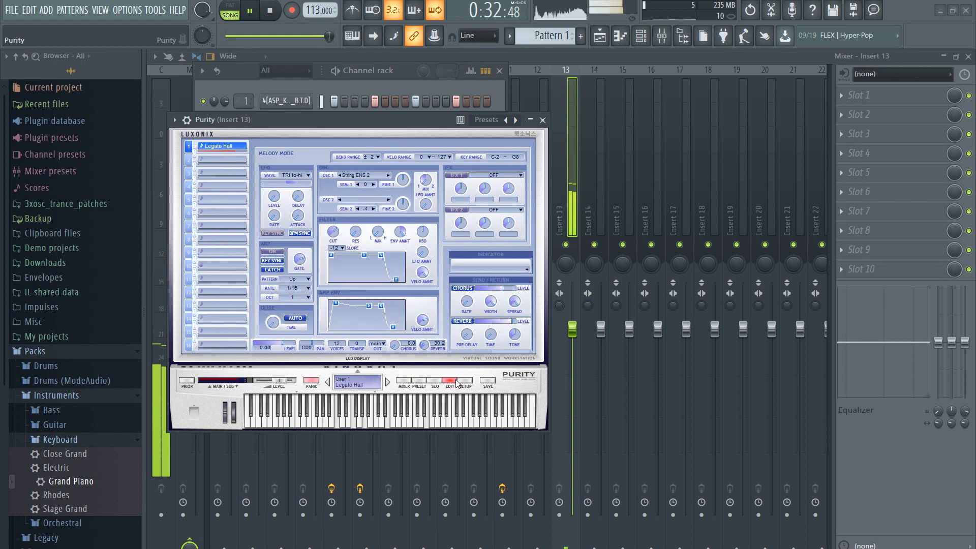
left_click(276, 233)
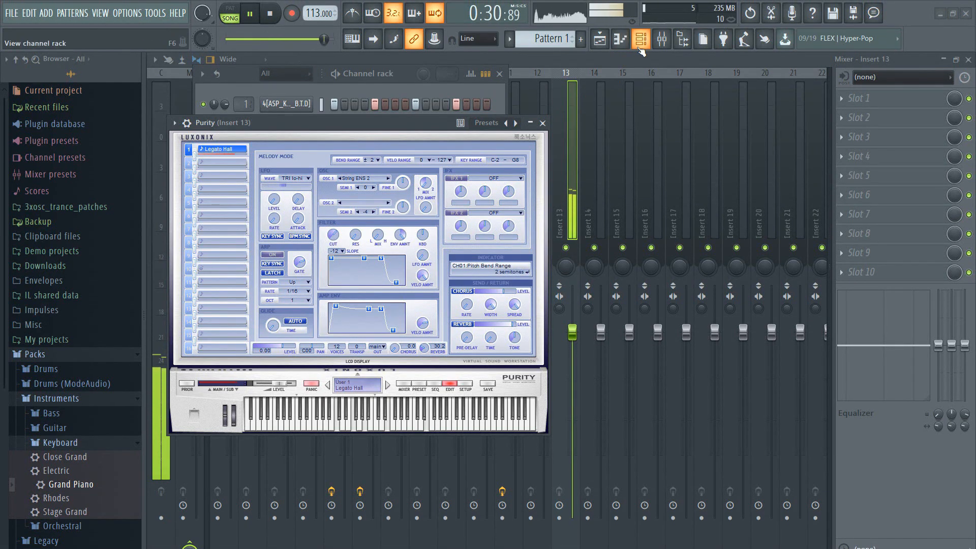
Clone the Purity channel in the channel rack.
left_click(640, 47)
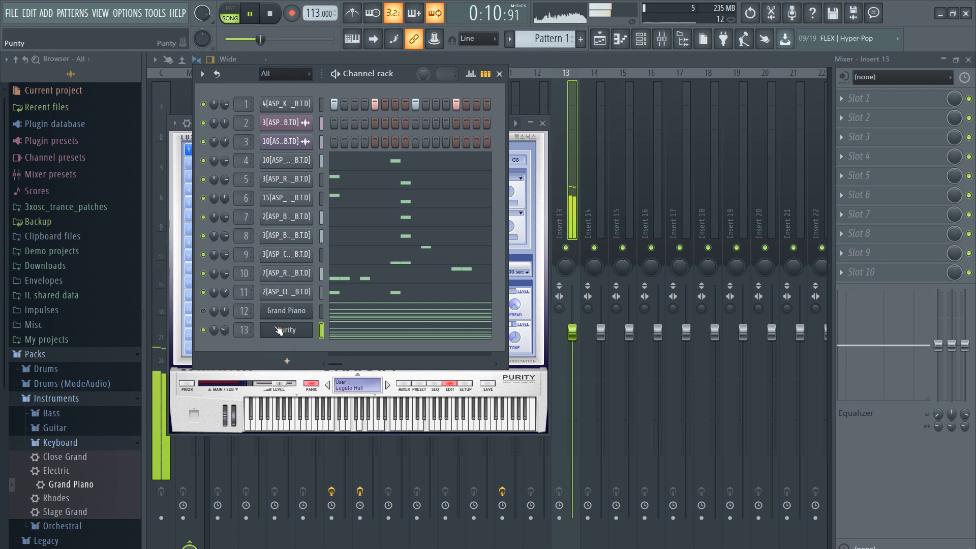
right_click(287, 331)
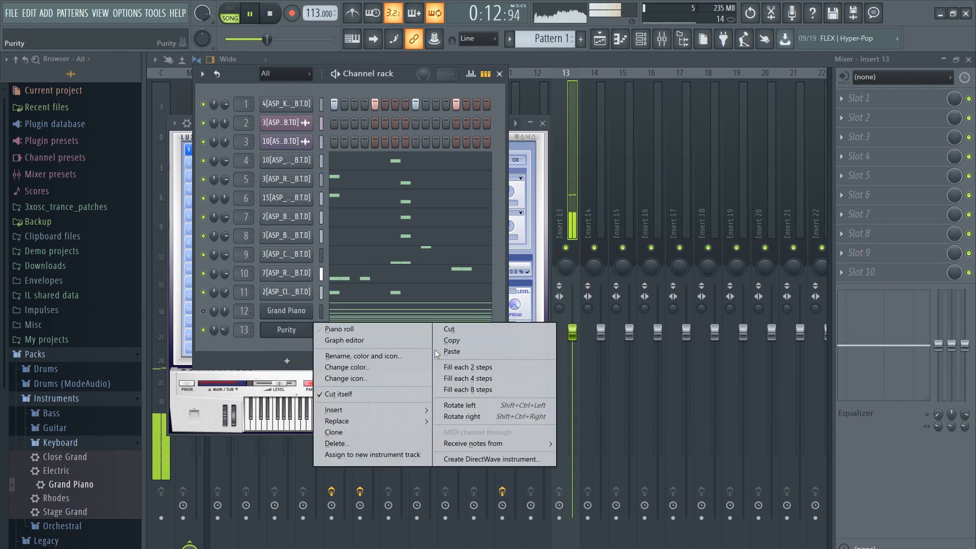
left_click(354, 433)
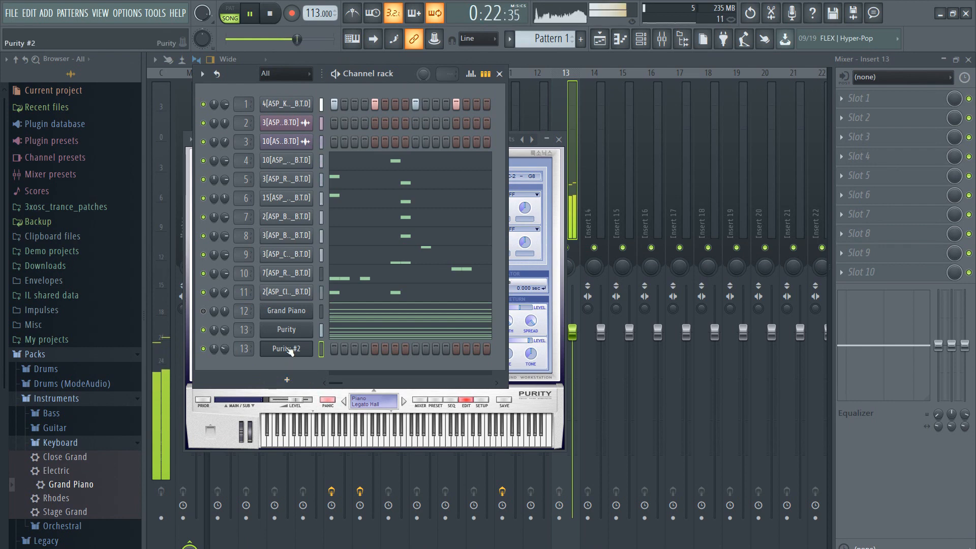
Add a new instance of the Purity VST as another channel from the full generator list.
left_click(299, 385)
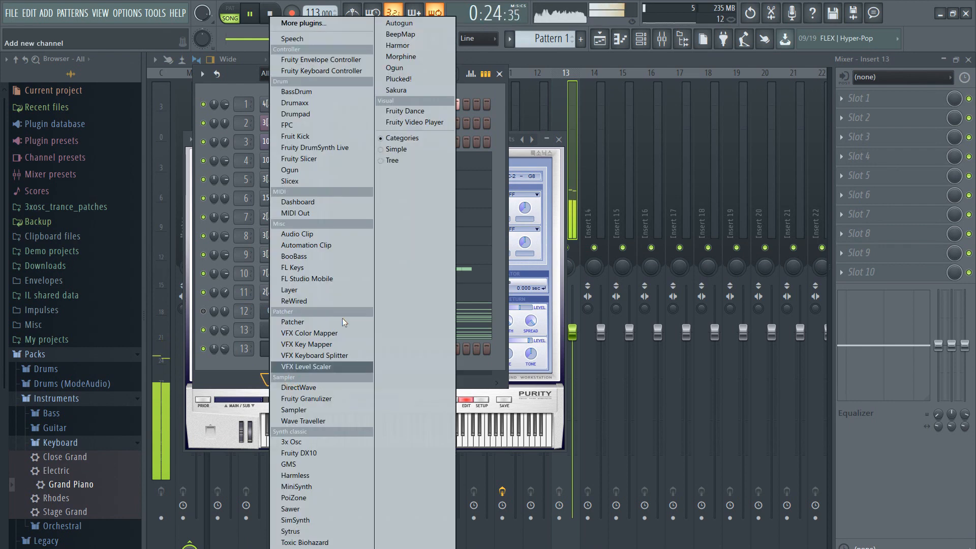
left_click(354, 25)
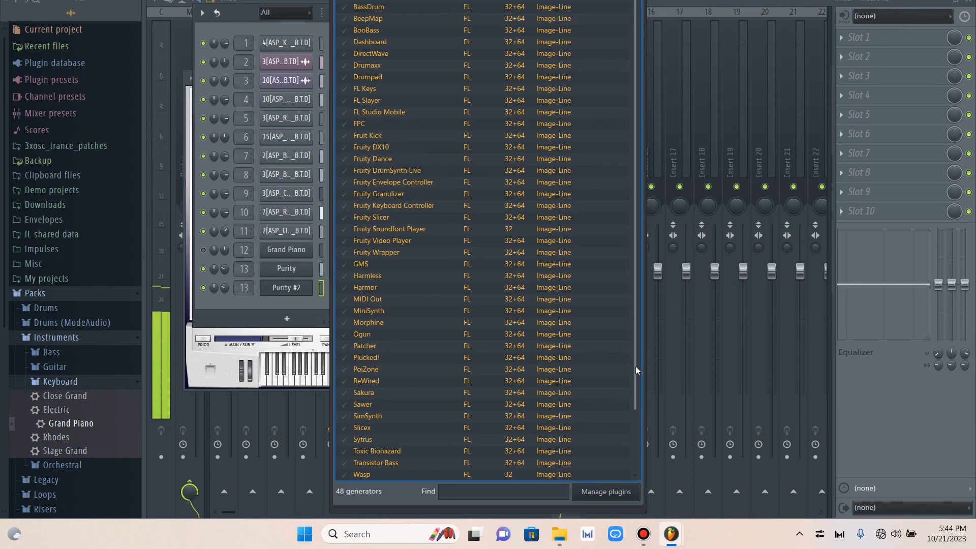
left_click_drag(636, 370, 624, 448)
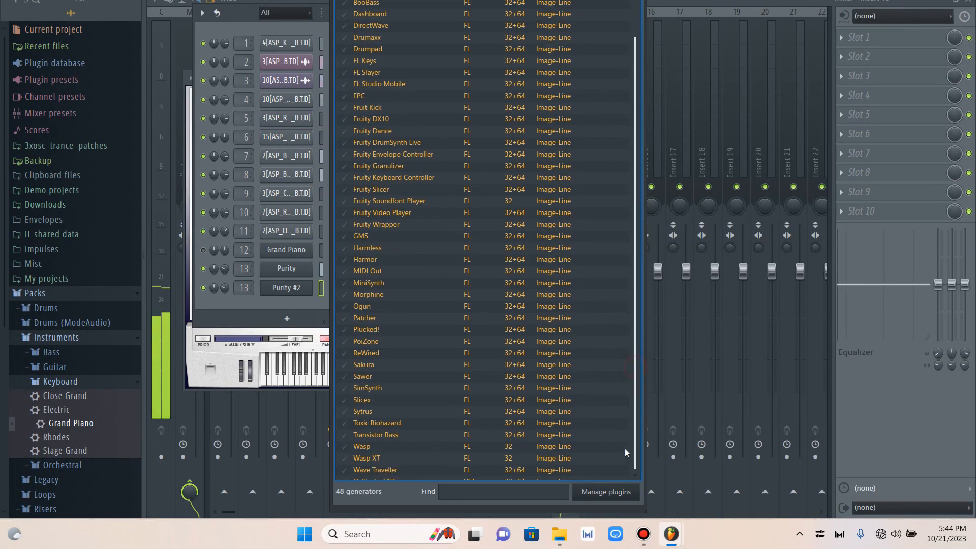
left_click(432, 476)
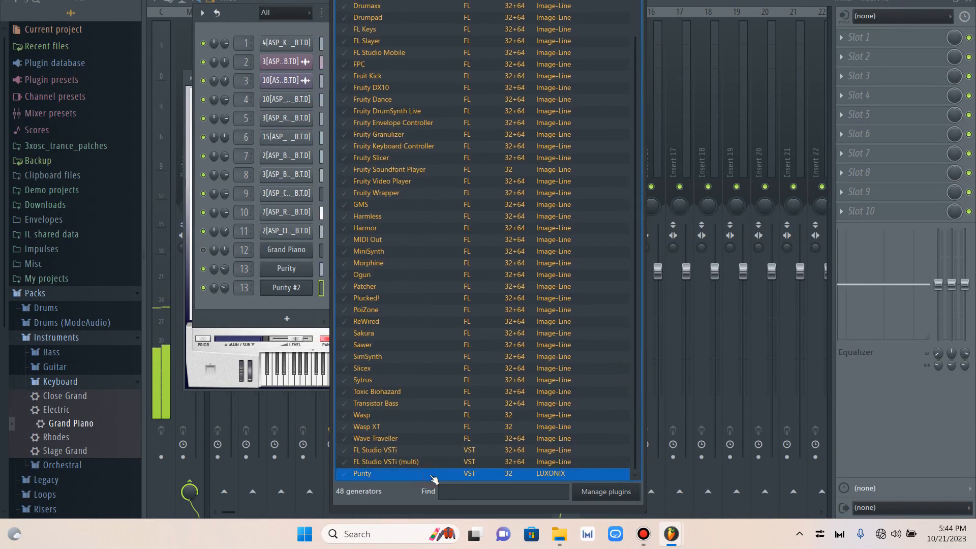
double_click(471, 478)
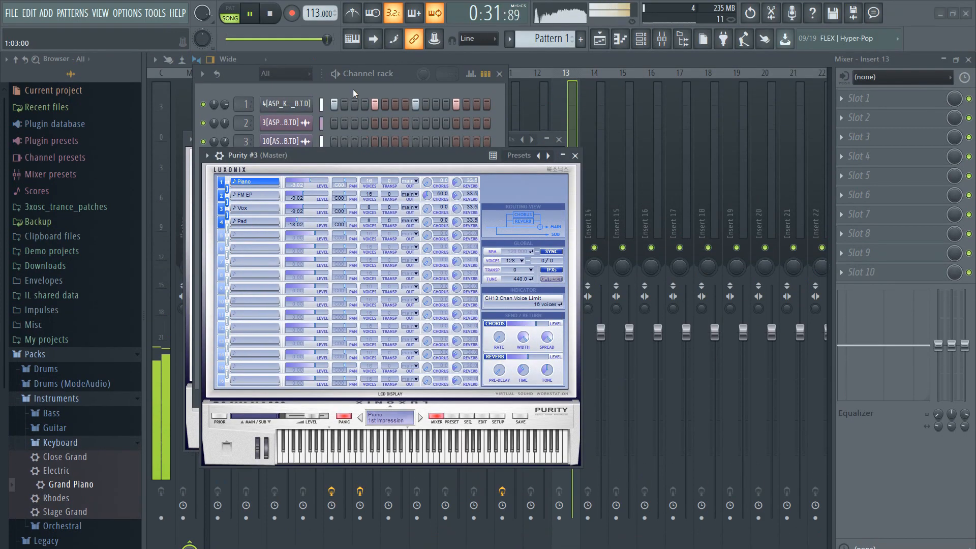
Copy the chord notes of the Purity channel and paste them into the Purity #2 channel.
left_click(437, 91)
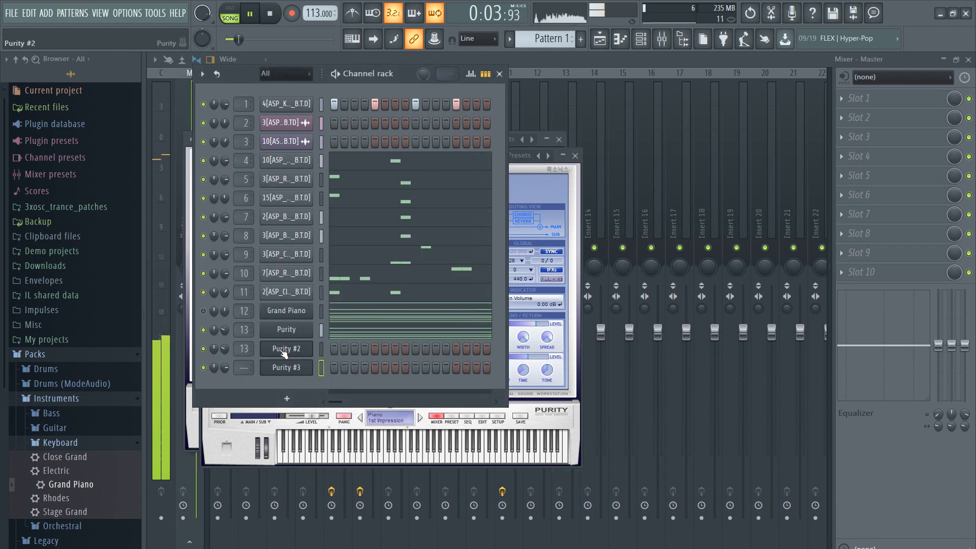
right_click(283, 332)
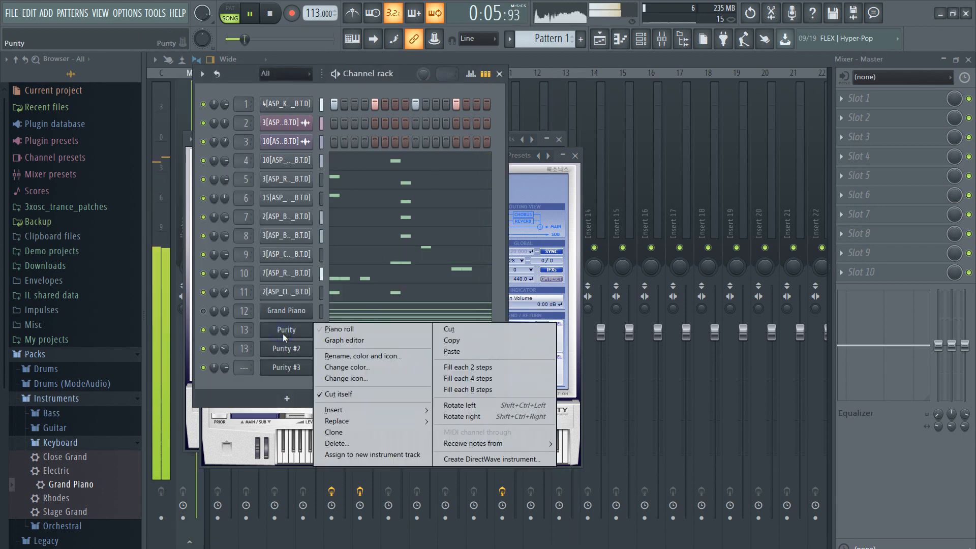
left_click(451, 341)
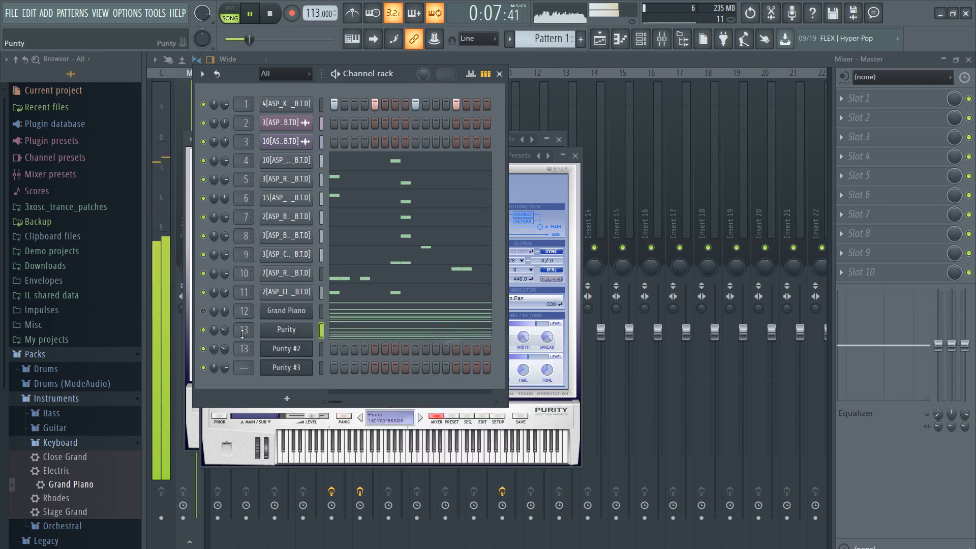
right_click(308, 343)
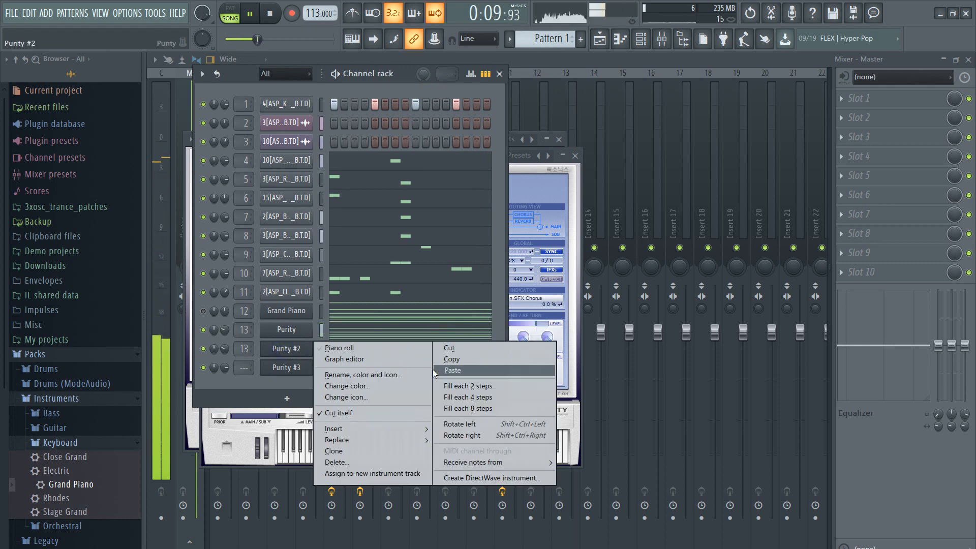
left_click(435, 371)
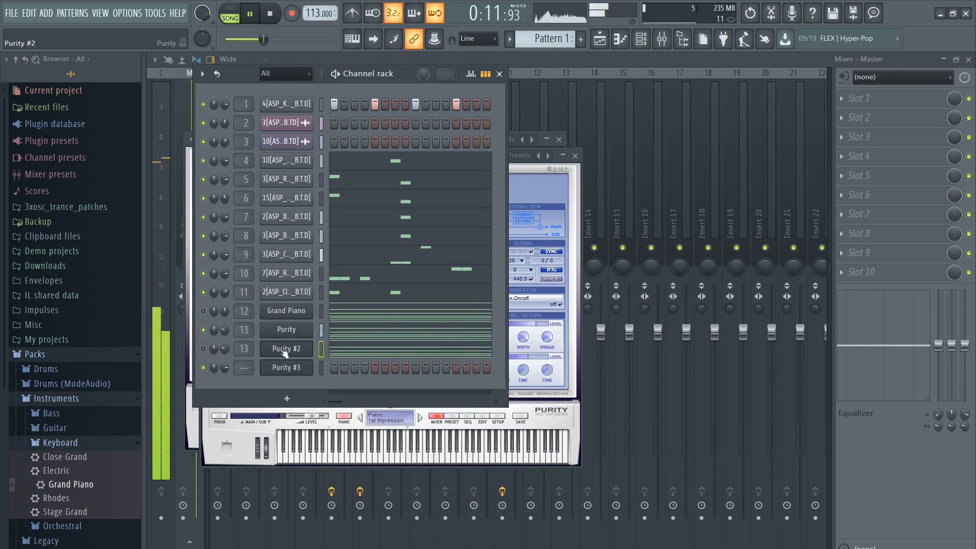
Delete the highest melody notes (G6, F6 and E6) from the Purity #2 piano roll.
right_click(284, 353)
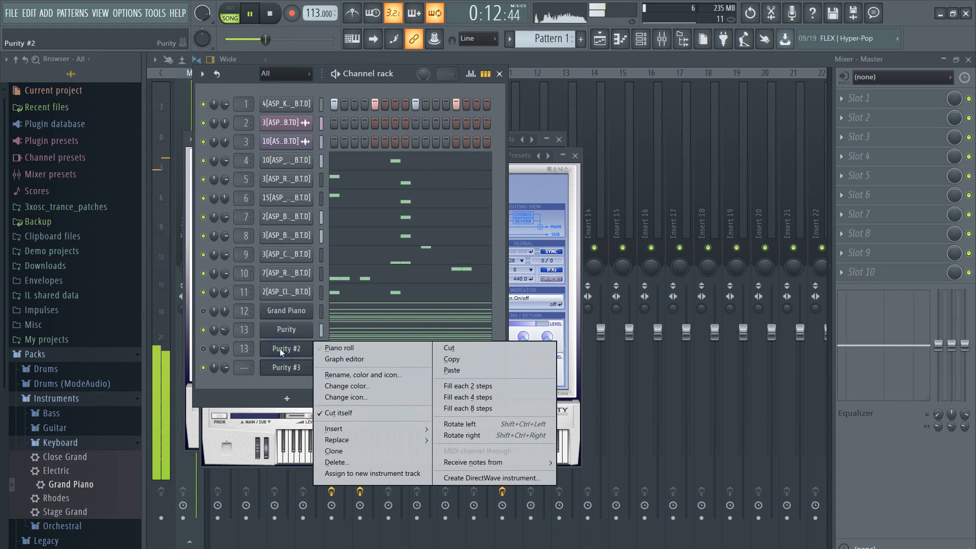
left_click(363, 350)
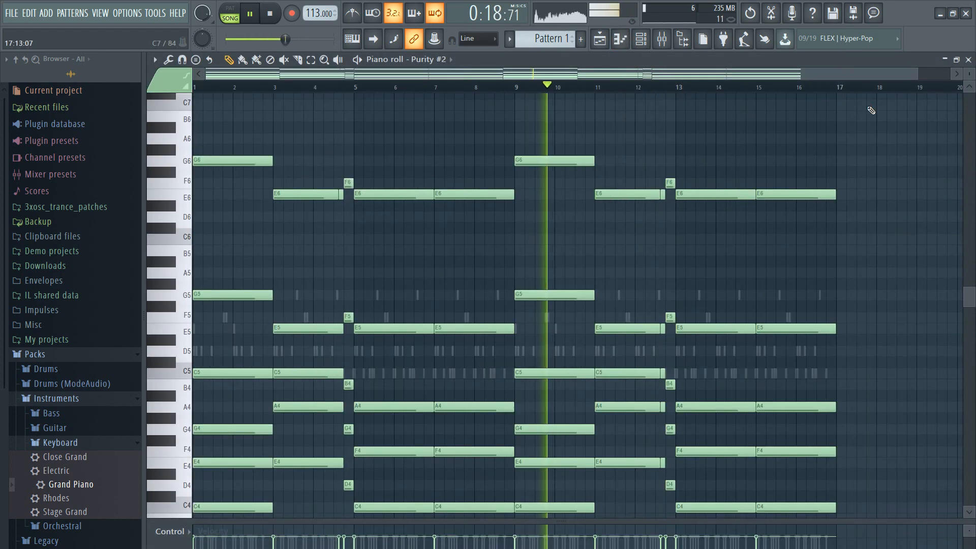
left_click_drag(870, 104, 95, 225)
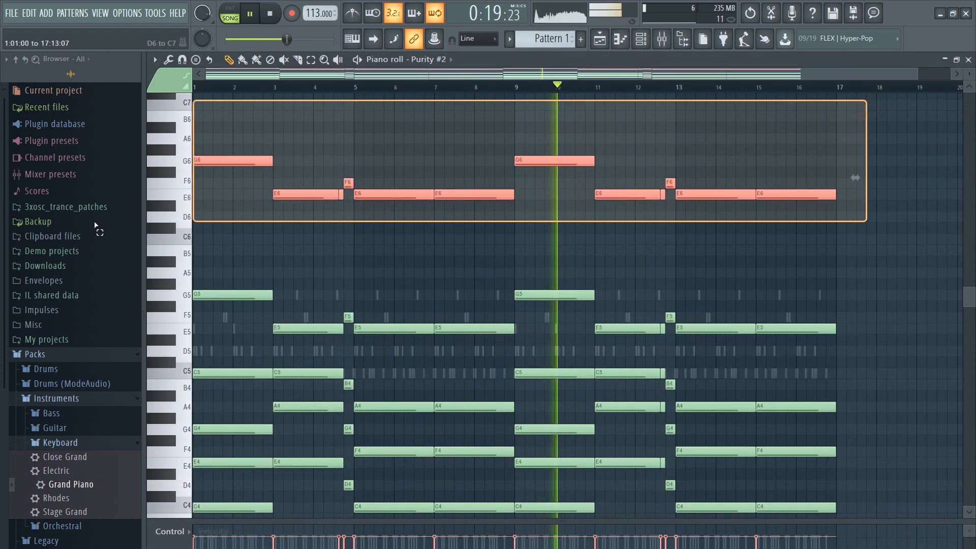
key("Delete")
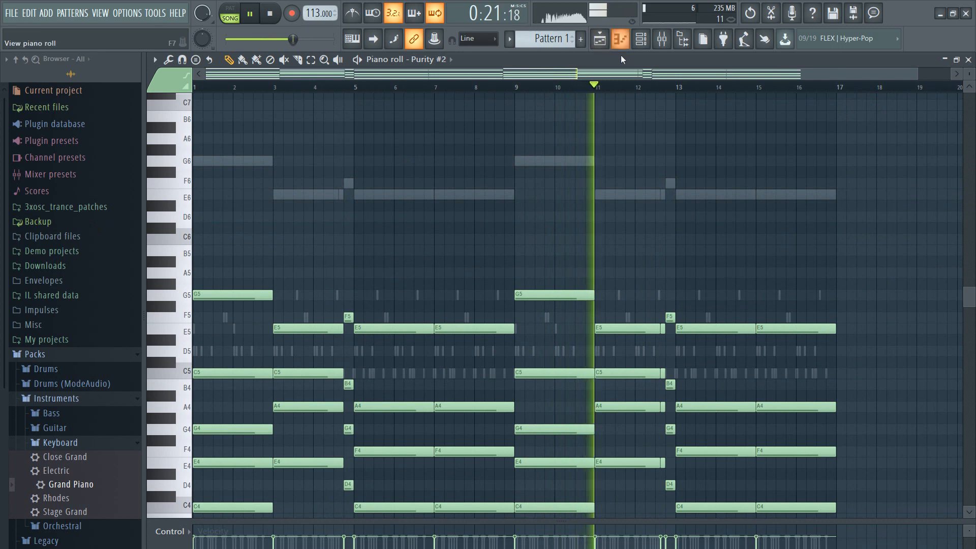
Mute the Purity channel, unmute Purity #2 and adjust its volume, and unmute the Grand Piano channel.
left_click(641, 38)
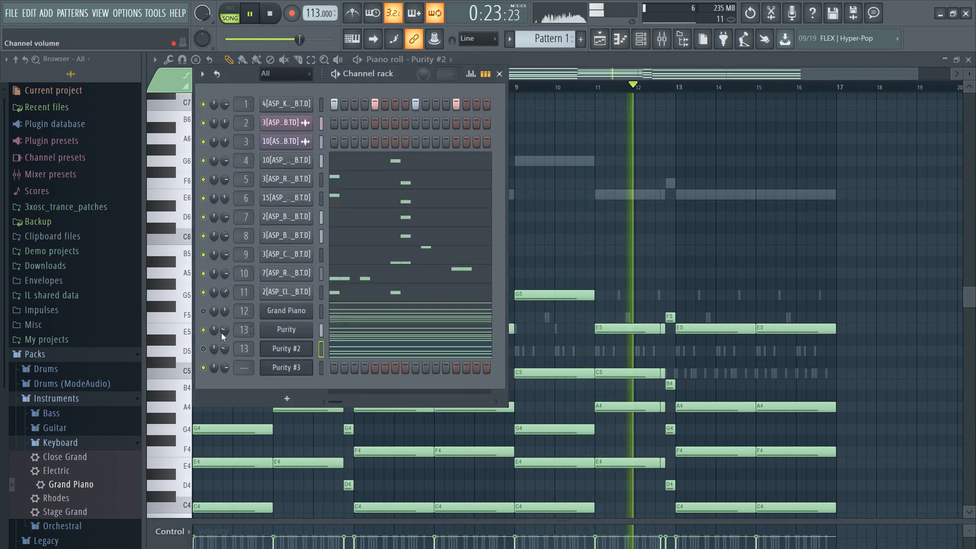
left_click(204, 330)
left_click(204, 349)
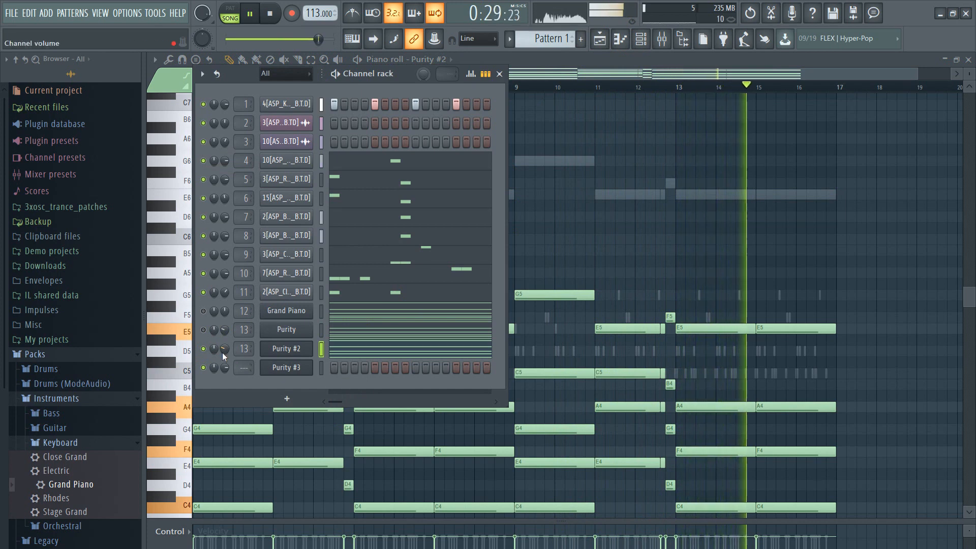
left_click_drag(222, 352, 221, 382)
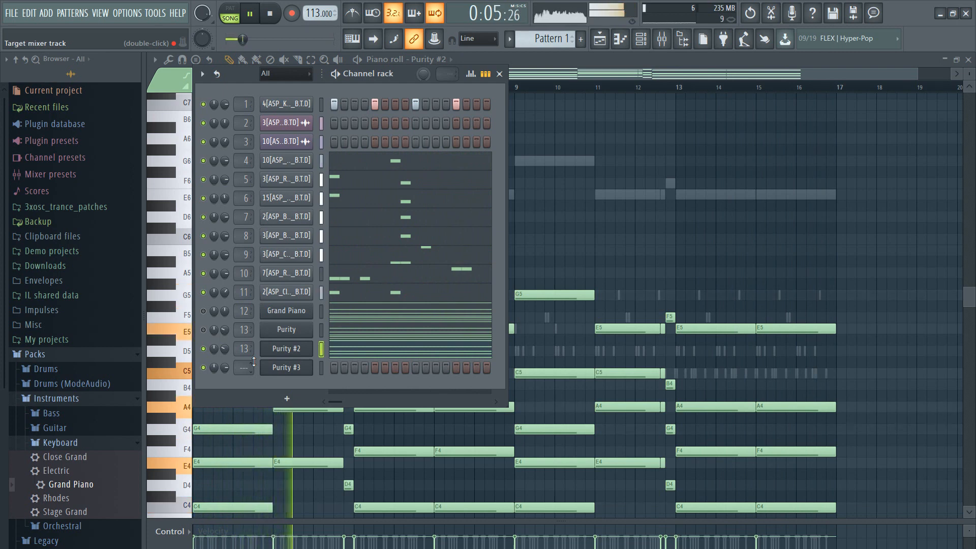
left_click(203, 311)
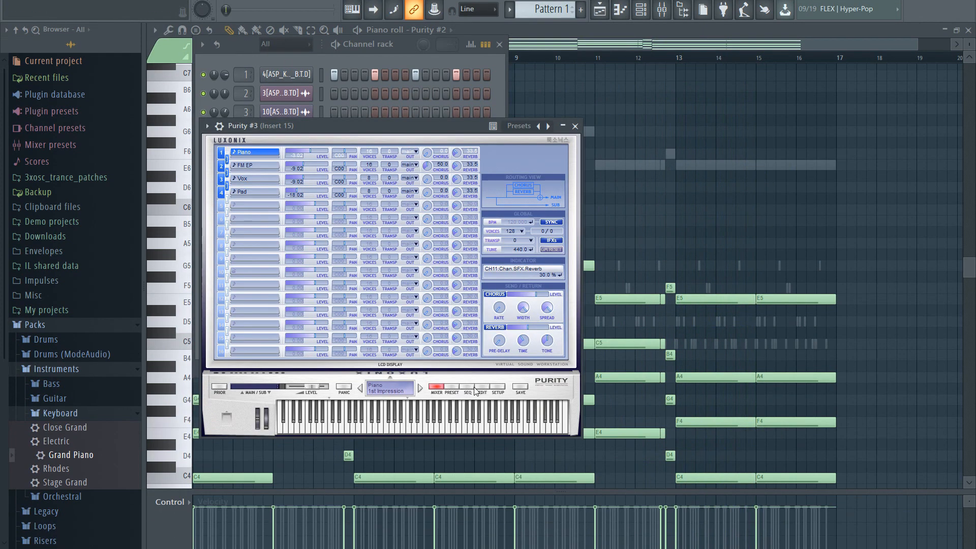
Load the Tremolo Signal preset from the Slow Synth category in Purity #3.
left_click(447, 387)
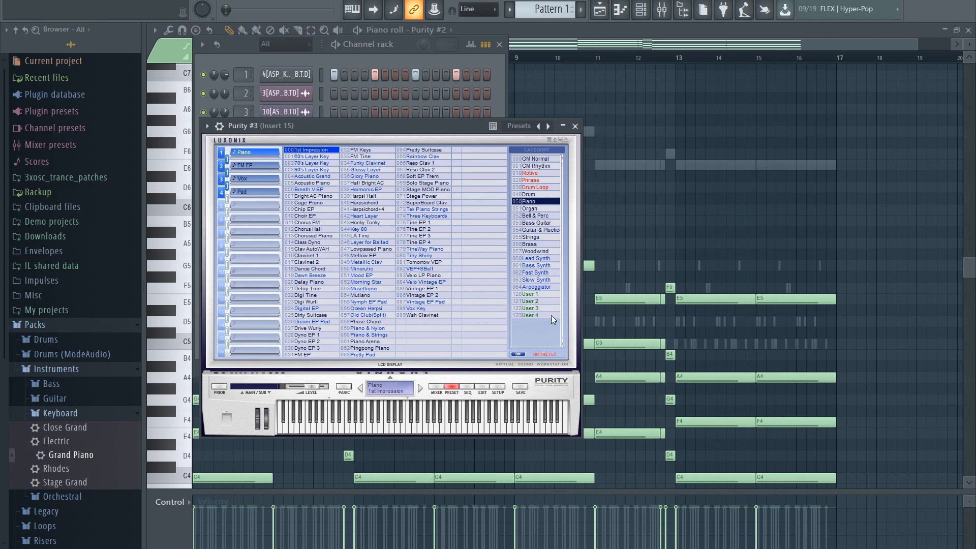
left_click(539, 274)
left_click(541, 280)
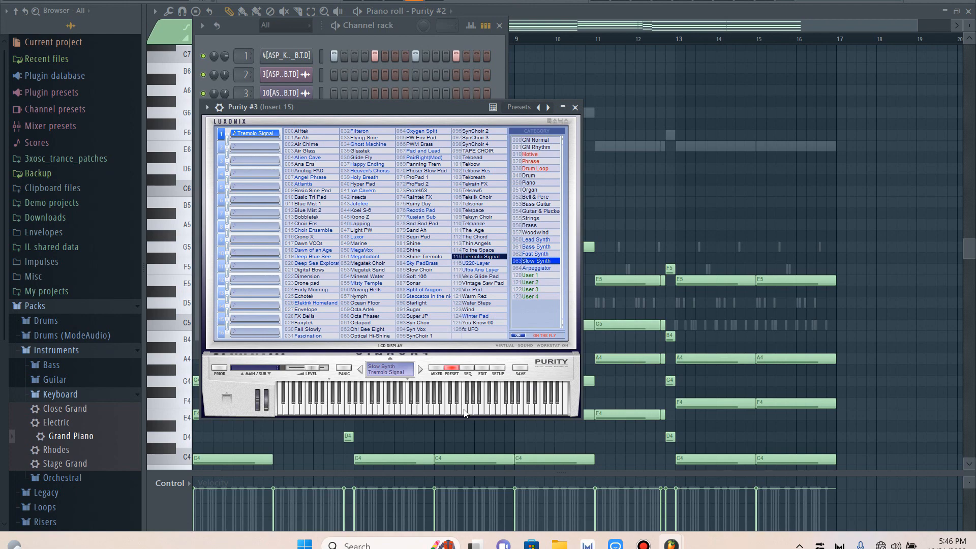
Draw one sustained E5 note across all 16 bars in the Purity #3 piano roll and play the beat.
right_click(279, 370)
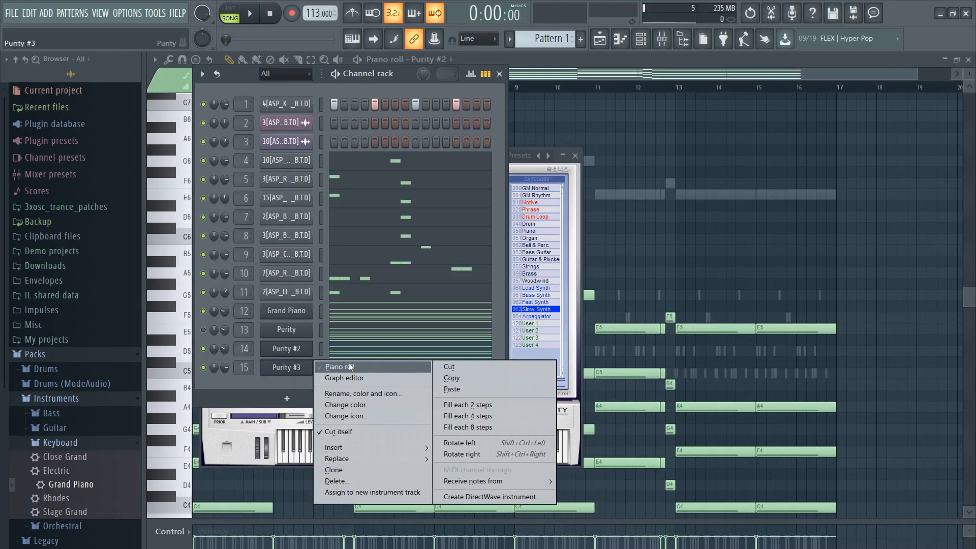
left_click(348, 364)
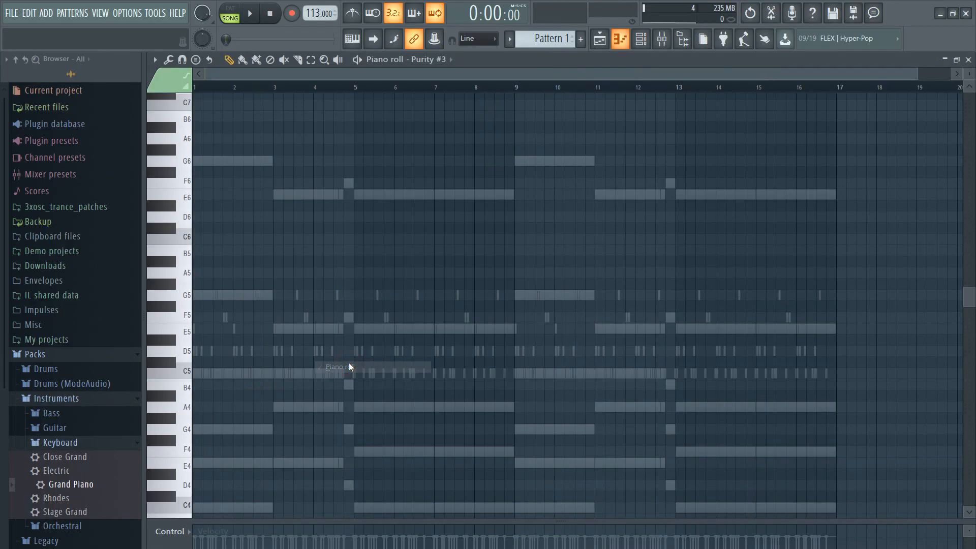
left_click(194, 329)
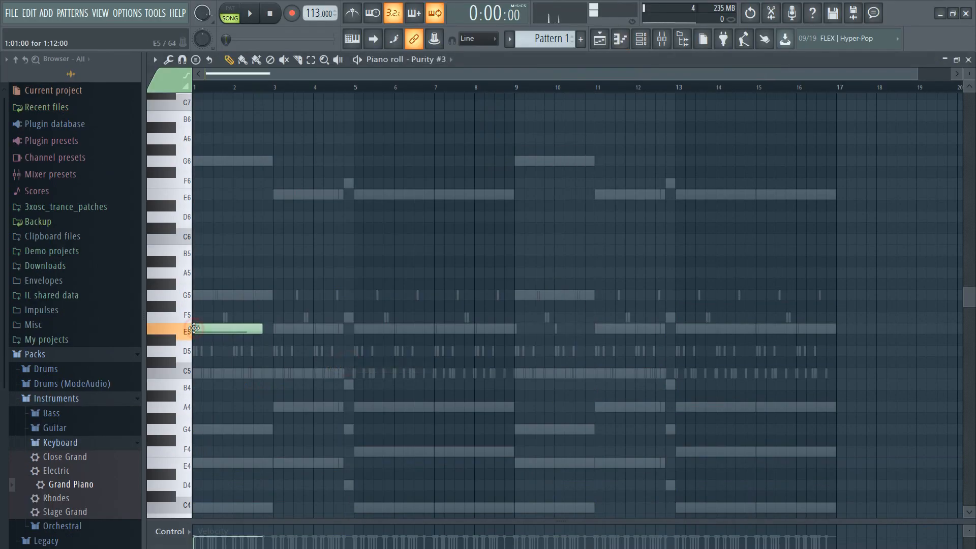
left_click_drag(261, 329, 830, 328)
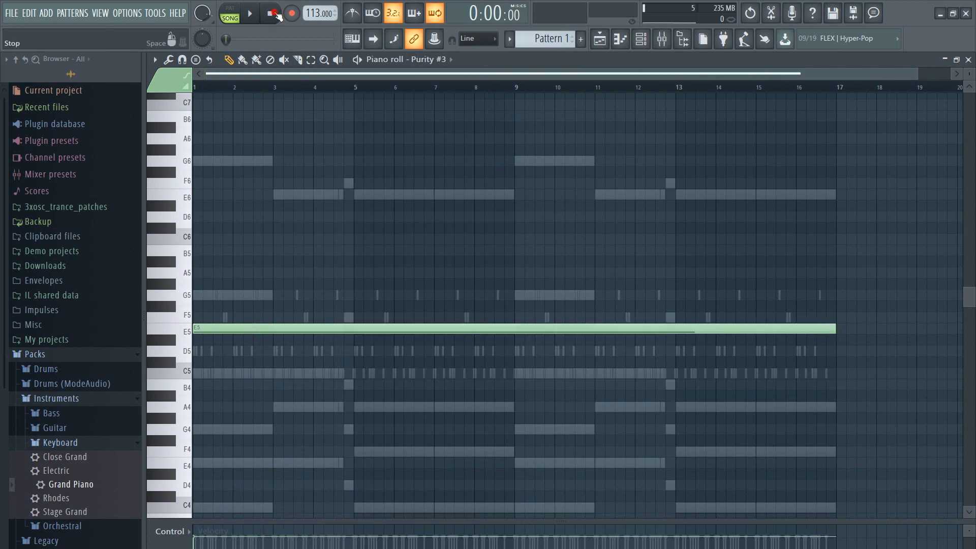
left_click(252, 15)
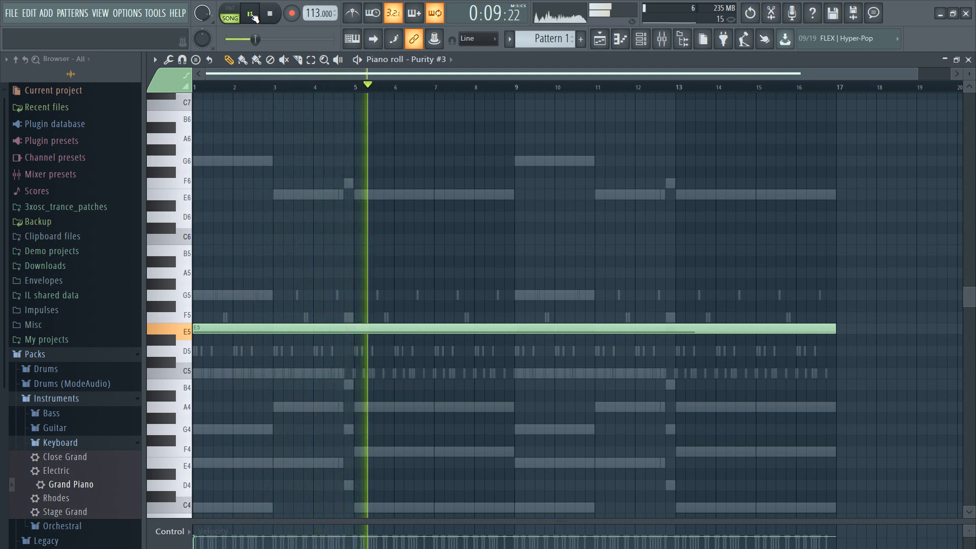
Rebalance the volumes of the percussion channels in the channel rack while the beat plays.
left_click(641, 38)
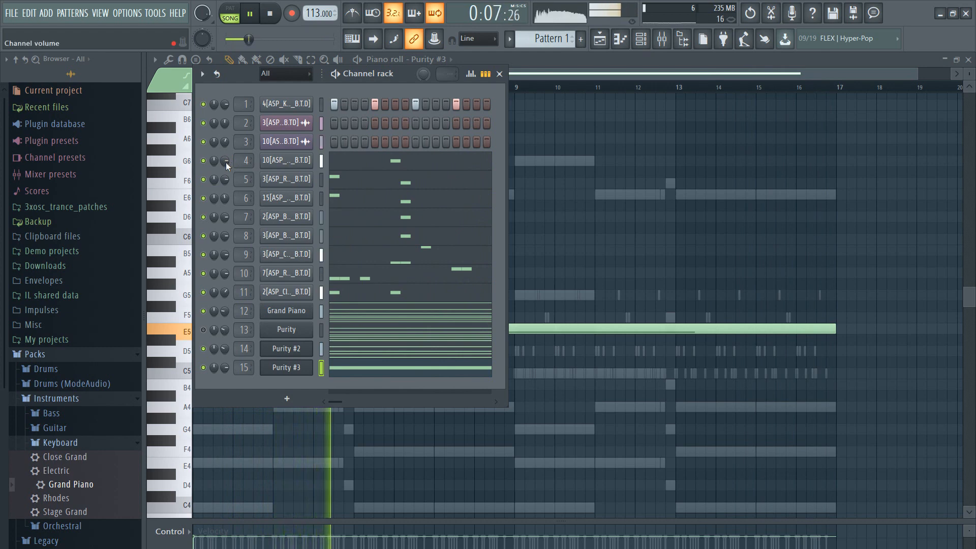
left_click_drag(226, 162, 229, 344)
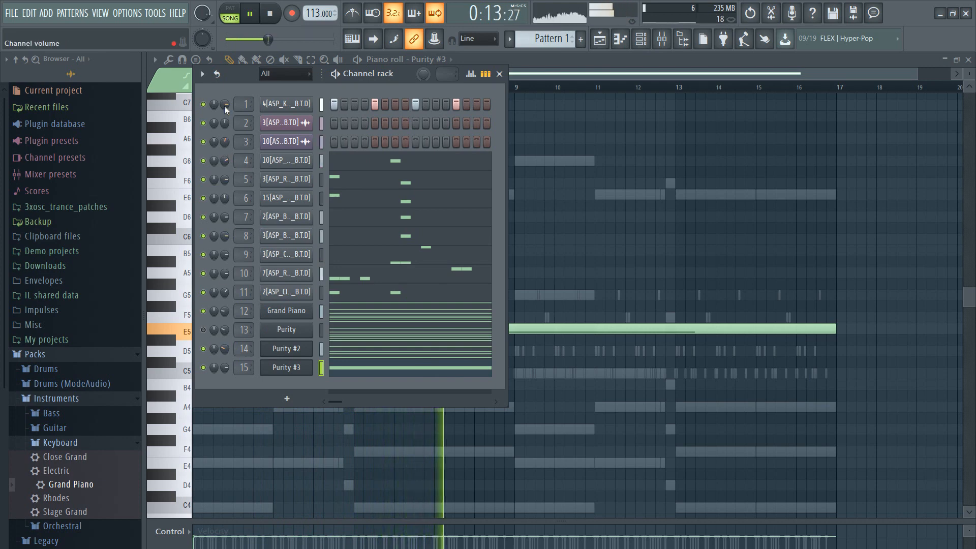
left_click_drag(225, 106, 224, 127)
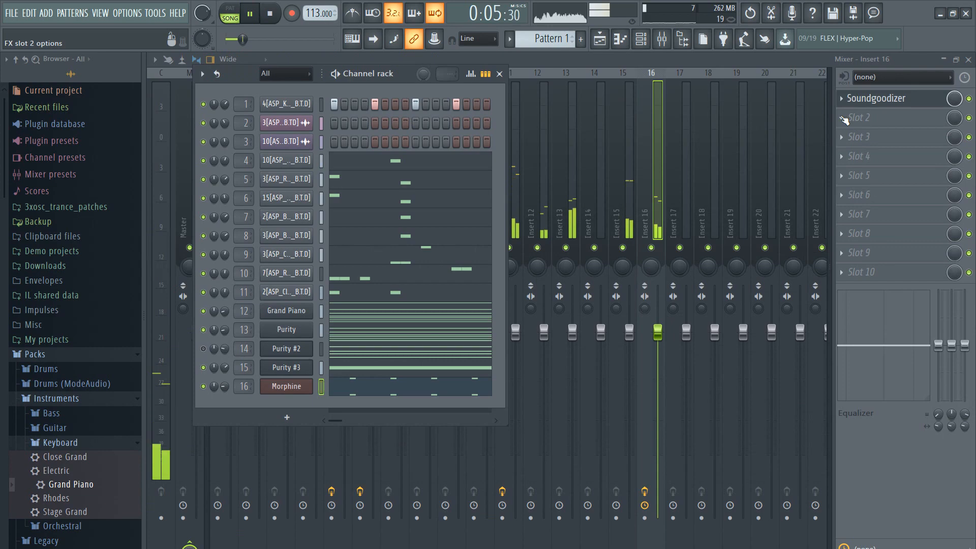
Add Fruity Reeverb 2 to slot 2 of mixer Insert 16, set its wet level to 60%, and return to the channel rack.
left_click(860, 117)
mouse_move(849, 134)
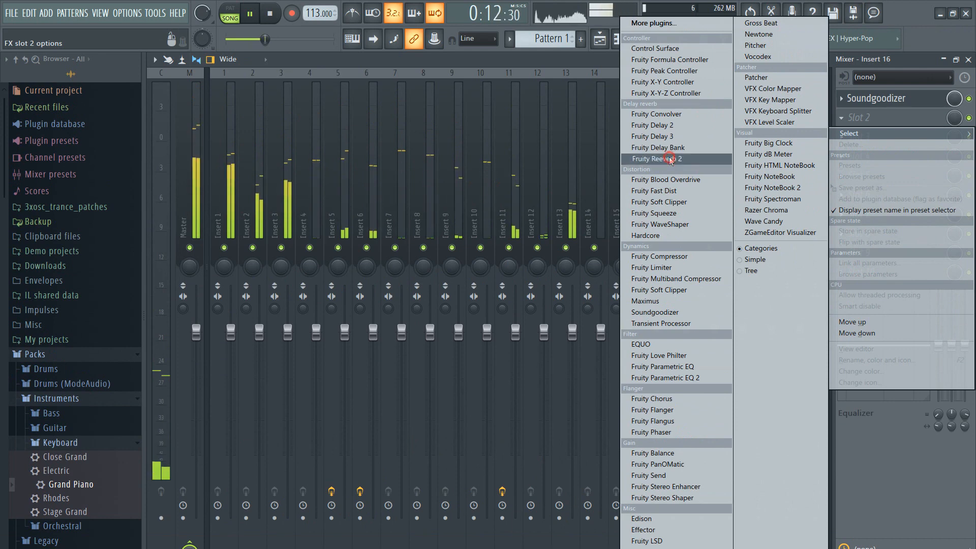
left_click(661, 158)
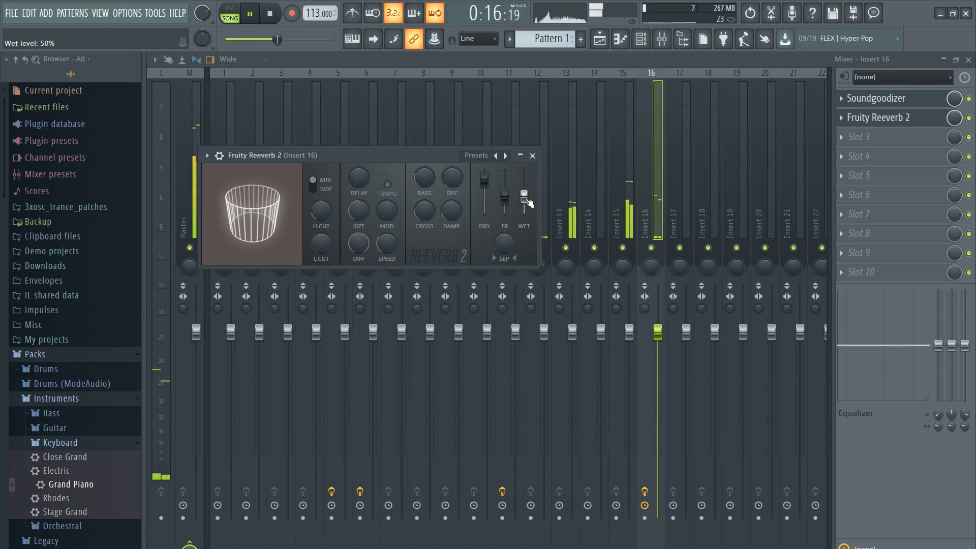
left_click_drag(528, 203, 529, 198)
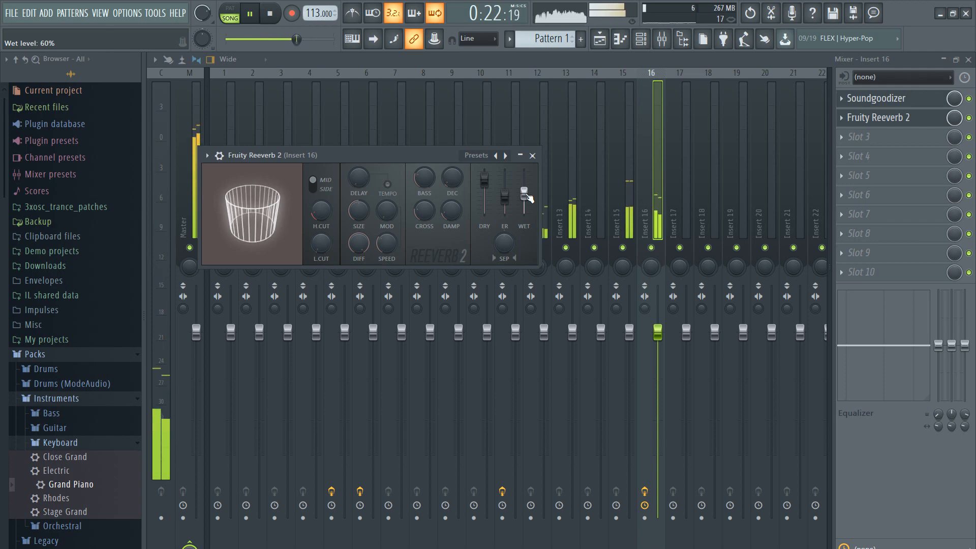
left_click(643, 41)
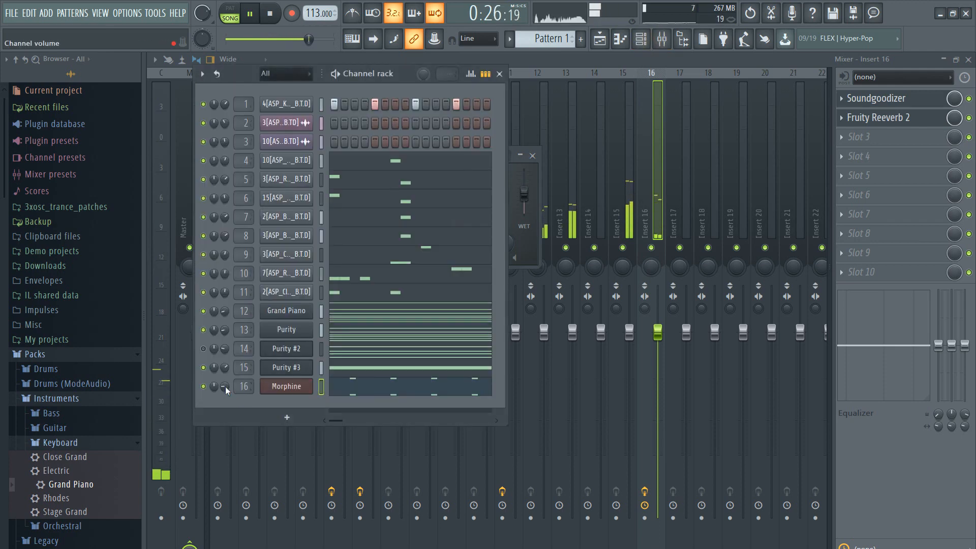
Set the Morphine channel volume to 18% and play the beat from the start to check the balance.
left_click_drag(225, 386, 227, 386)
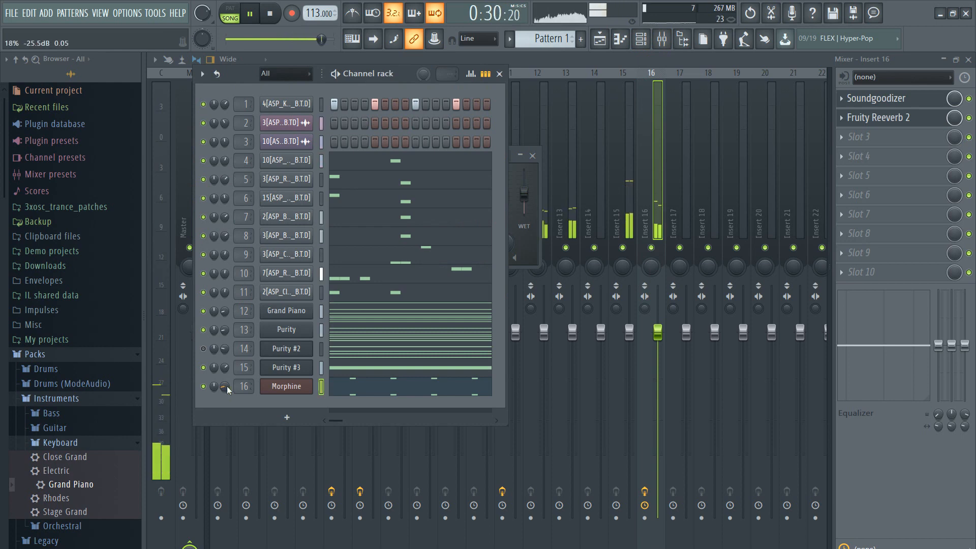
left_click(270, 14)
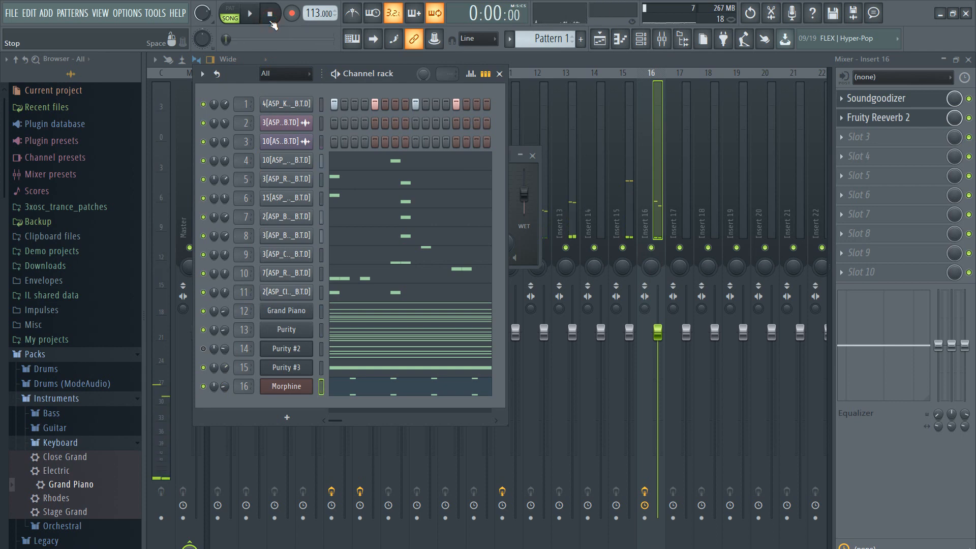
left_click(250, 18)
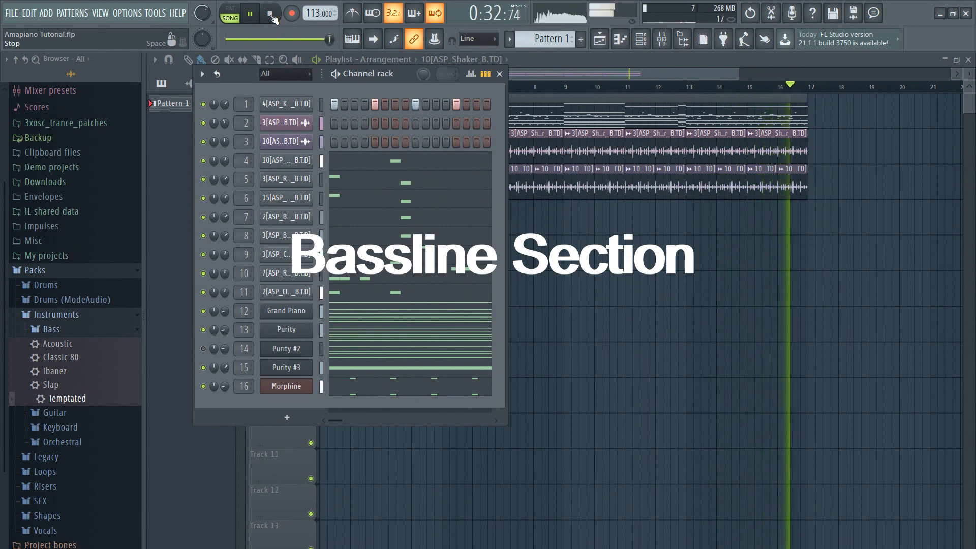
left_click(272, 17)
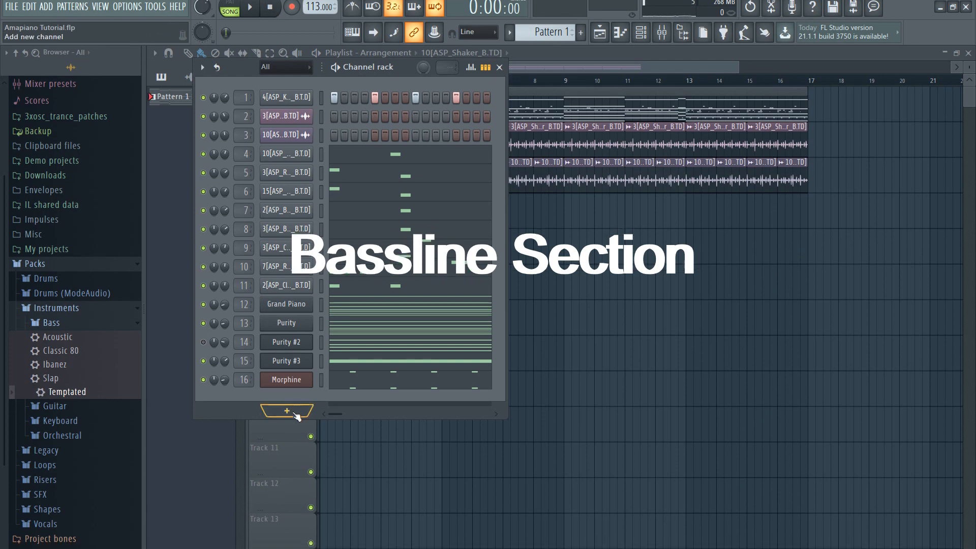
Add a Harmor channel, load its Bajo Sub preset from the Bass category, and return to the channel rack.
left_click(287, 417)
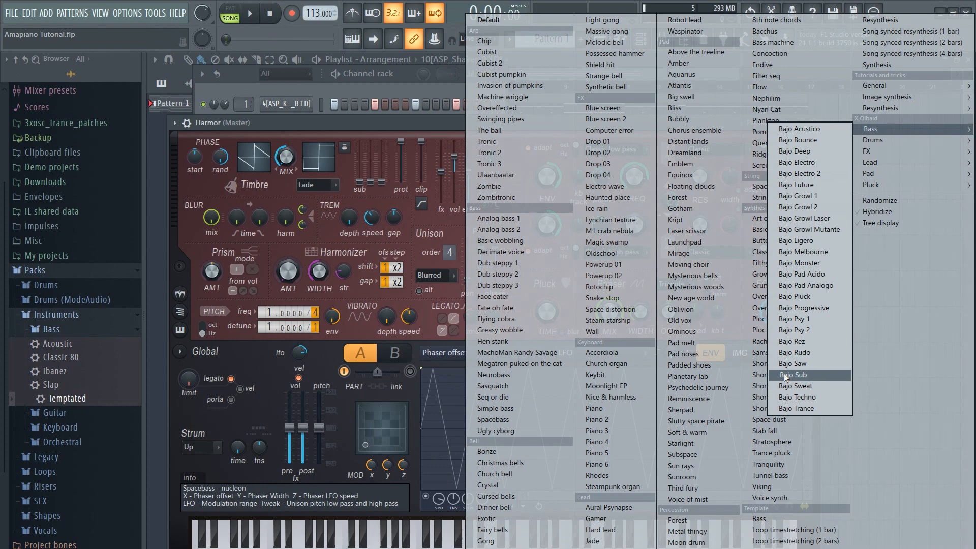
left_click(786, 377)
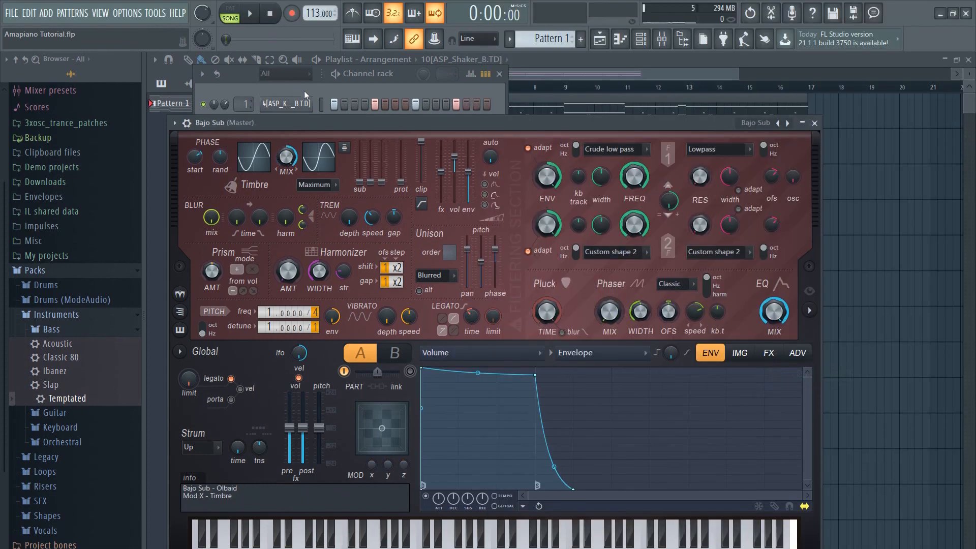
left_click(304, 91)
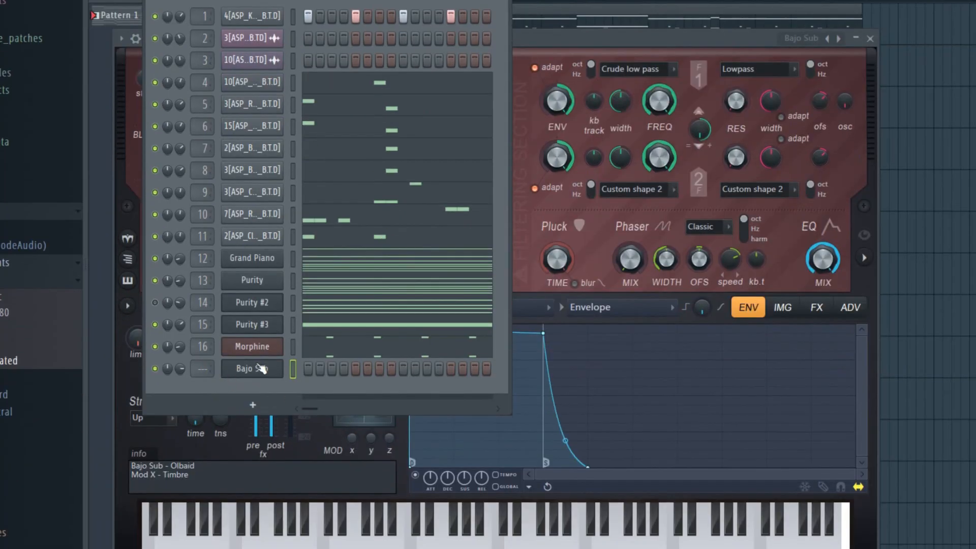
Draw a sustained G4 bass note across bars 1 and 2 in the Bajo Sub piano roll and play it with the beat.
scroll(533, 254, "up", 4)
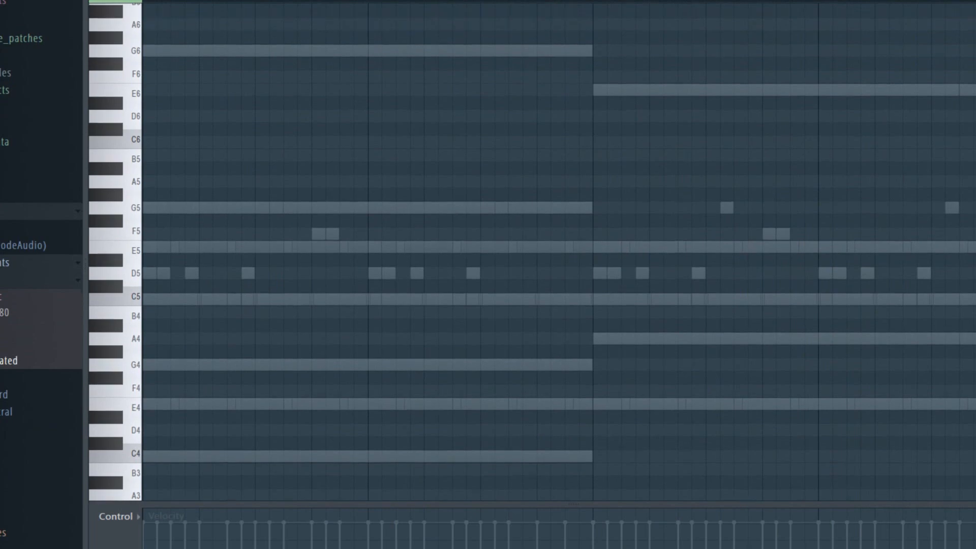
left_click(147, 364)
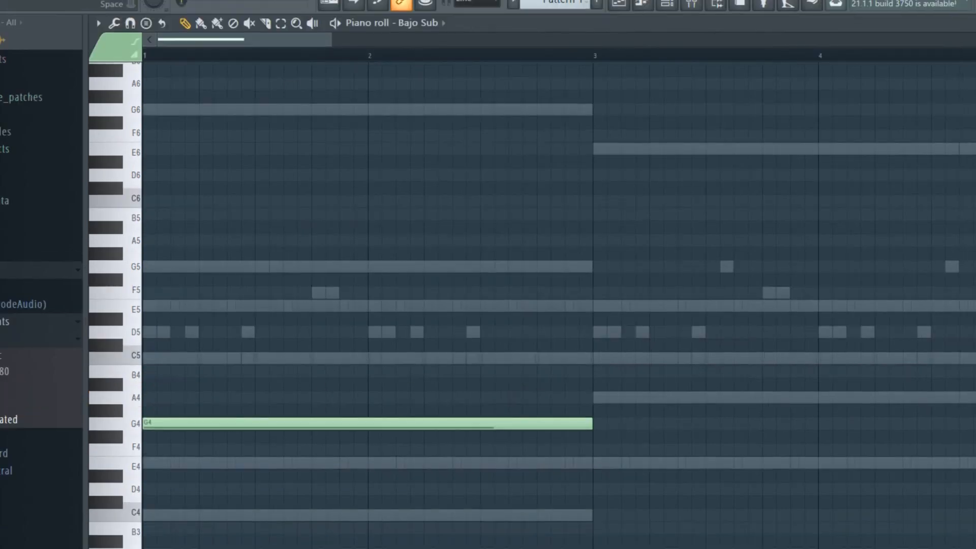
key("space")
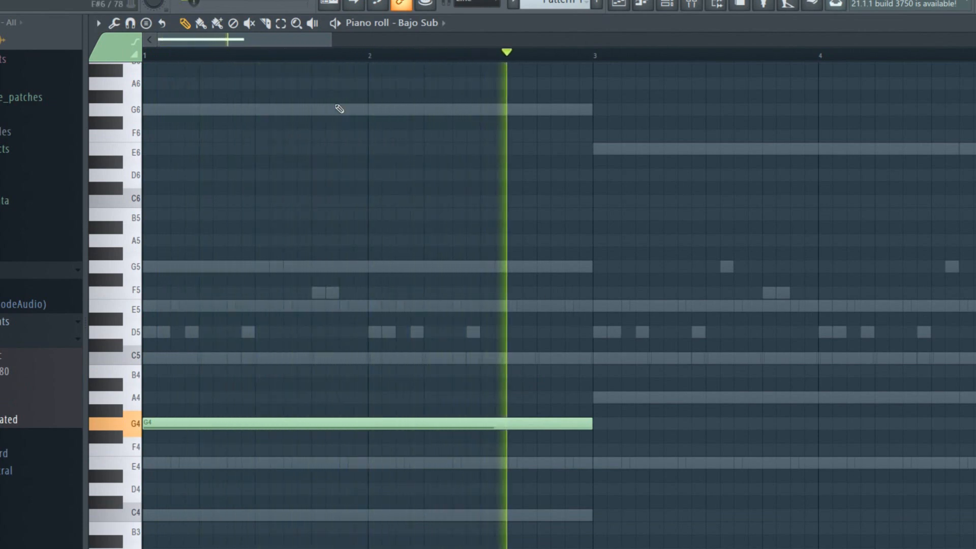
key("space")
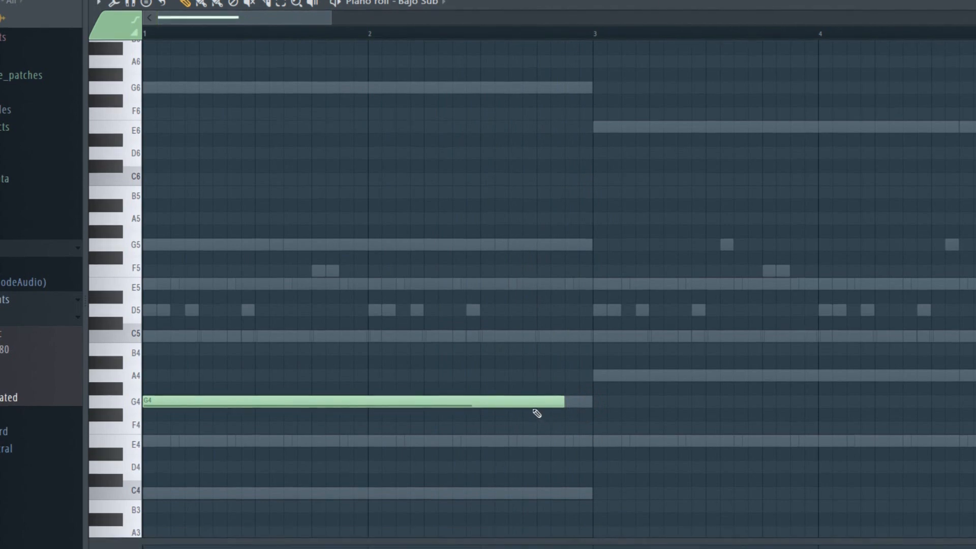
Add a sustained E4 from bar 3, a short G4 ending bar 2, and a short F4 ending bar 4 to the Bajo Sub bassline.
left_click(599, 433)
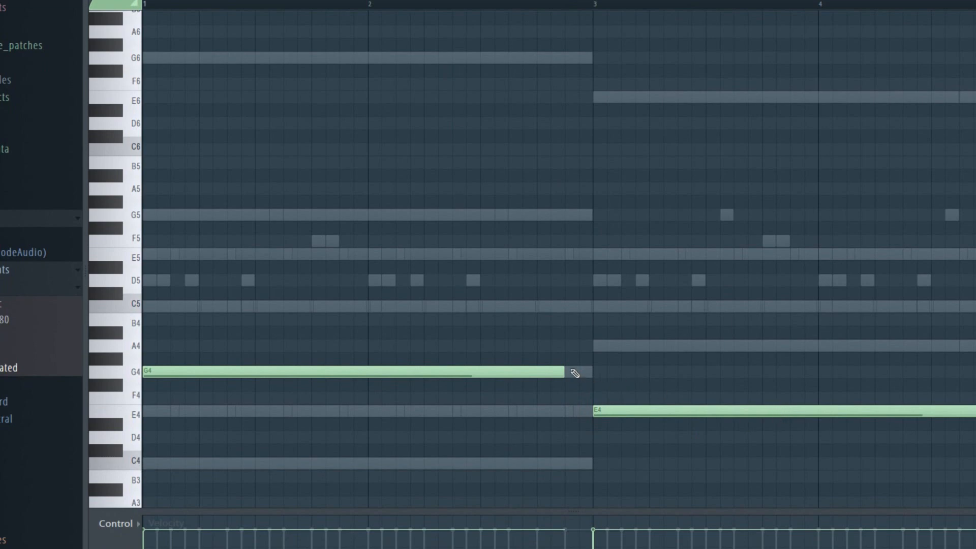
left_click(570, 369)
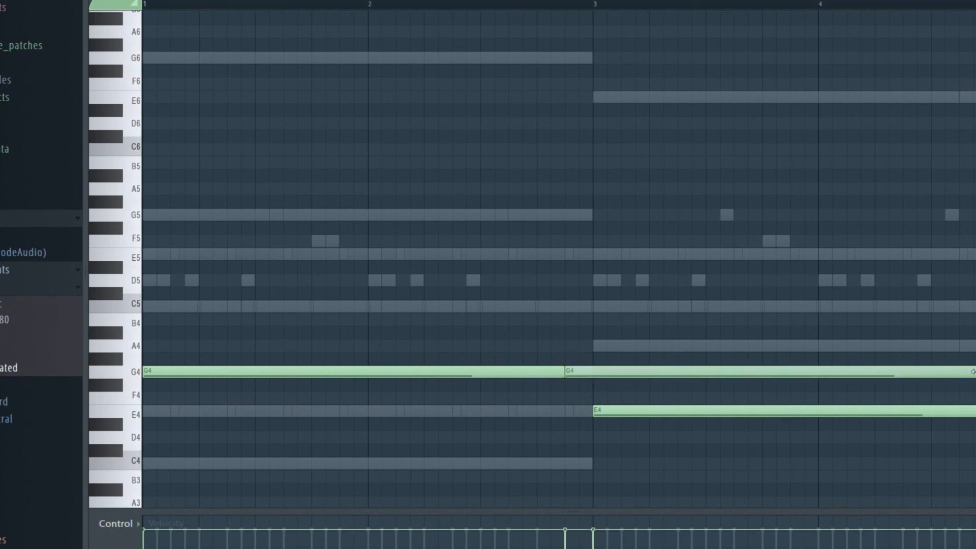
left_click_drag(972, 372, 599, 369)
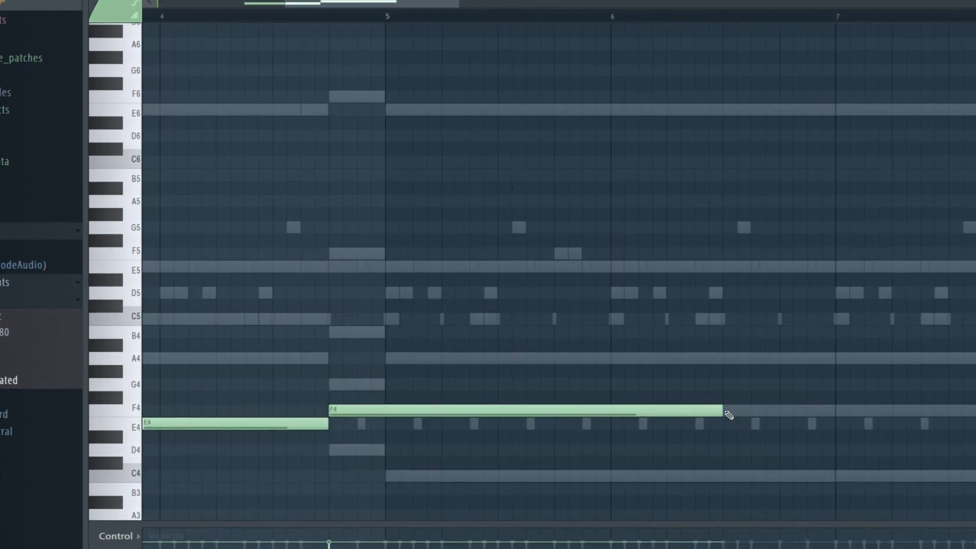
left_click_drag(722, 410, 395, 389)
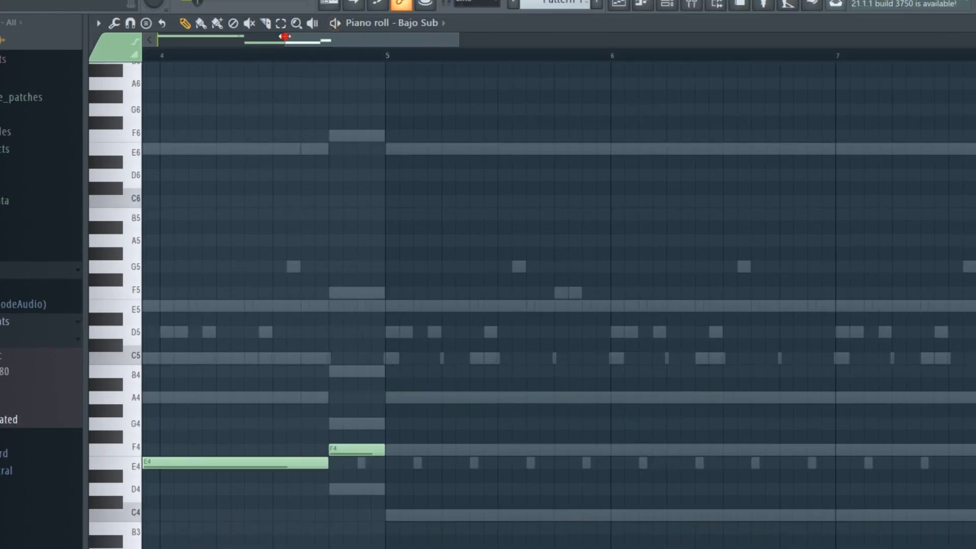
Extend the Bajo Sub bassline with E4 and F4 notes through bar 8, duplicate it across 16 bars, and play it.
left_click_drag(285, 36, 65, 18)
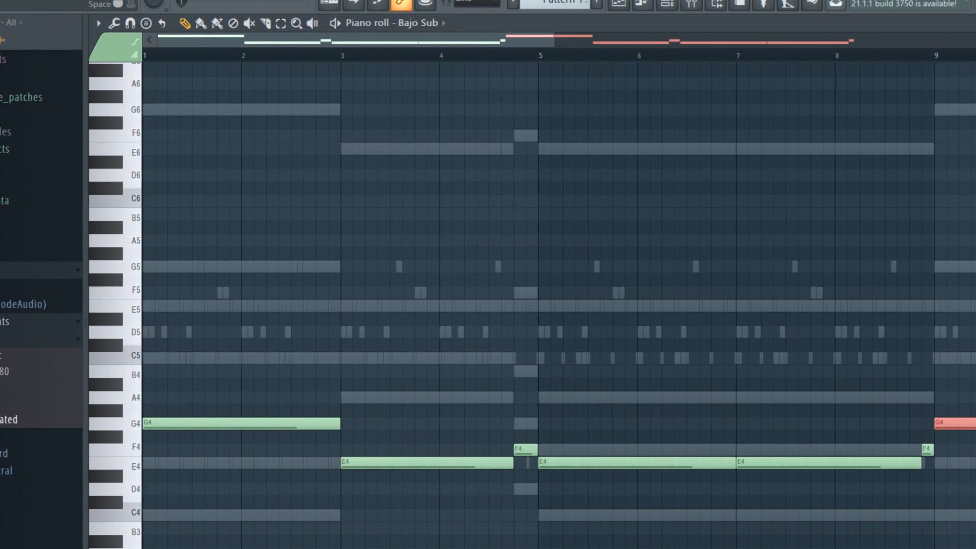
key("space")
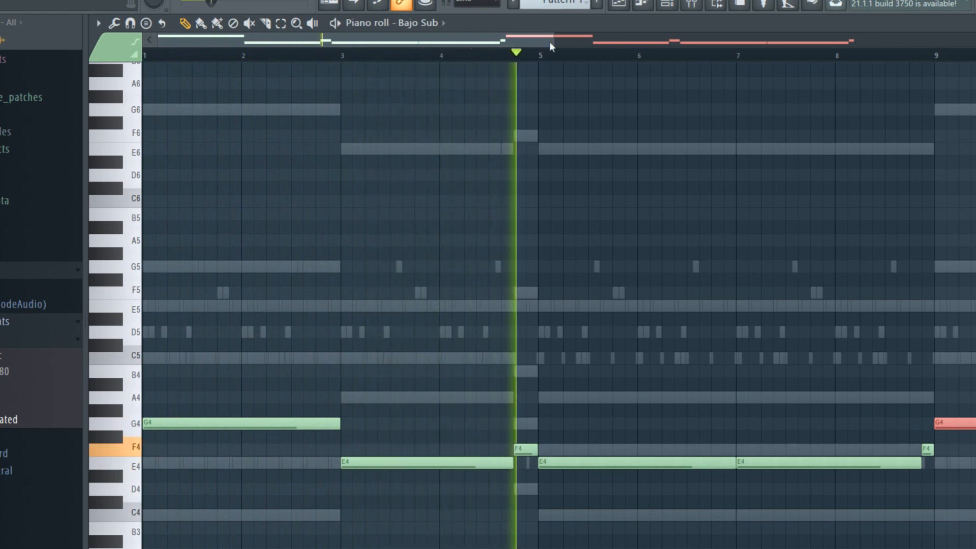
key("F6")
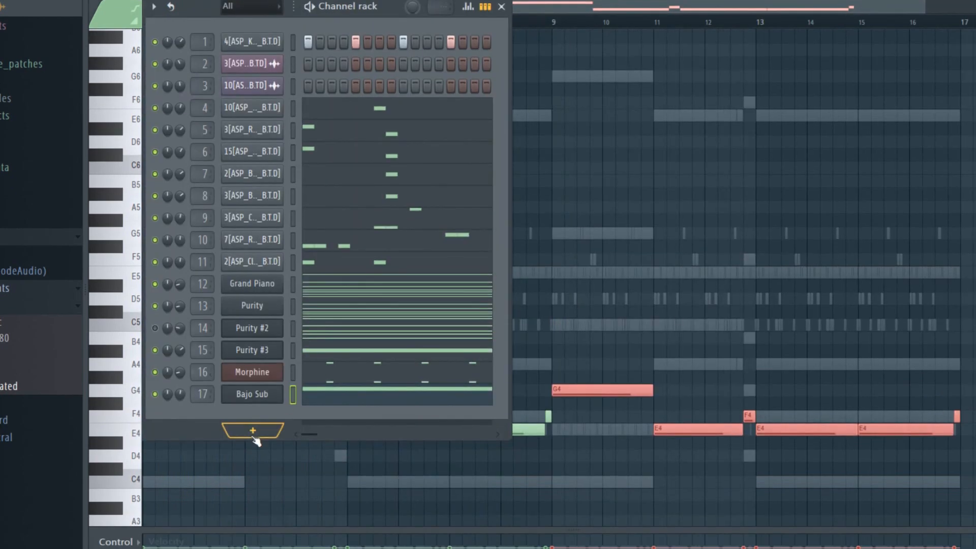
Add a BassDeepSaw channel playing the G4, E4 and F4 bassline across 16 bars, and listen to it with Bajo Sub muted.
left_click(252, 463)
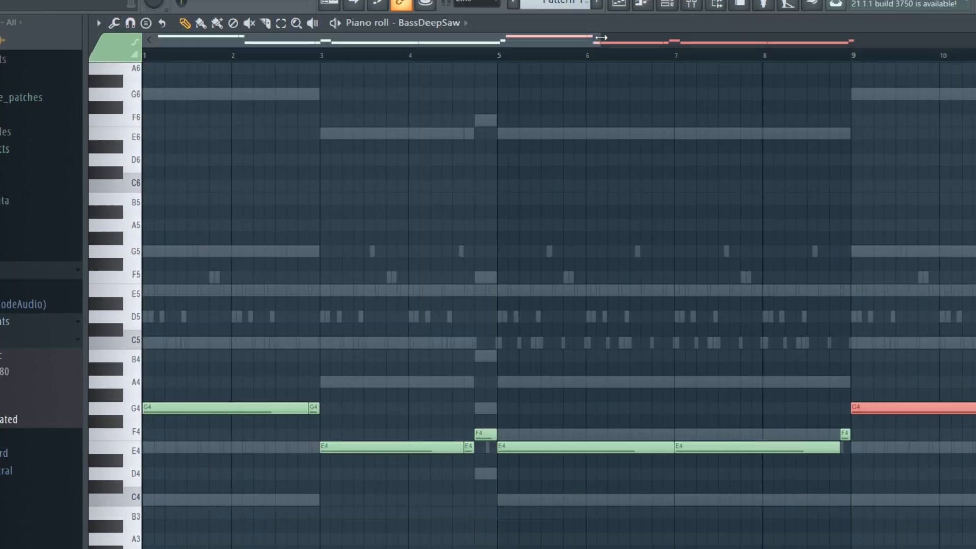
scroll(922, 428, "down", 1)
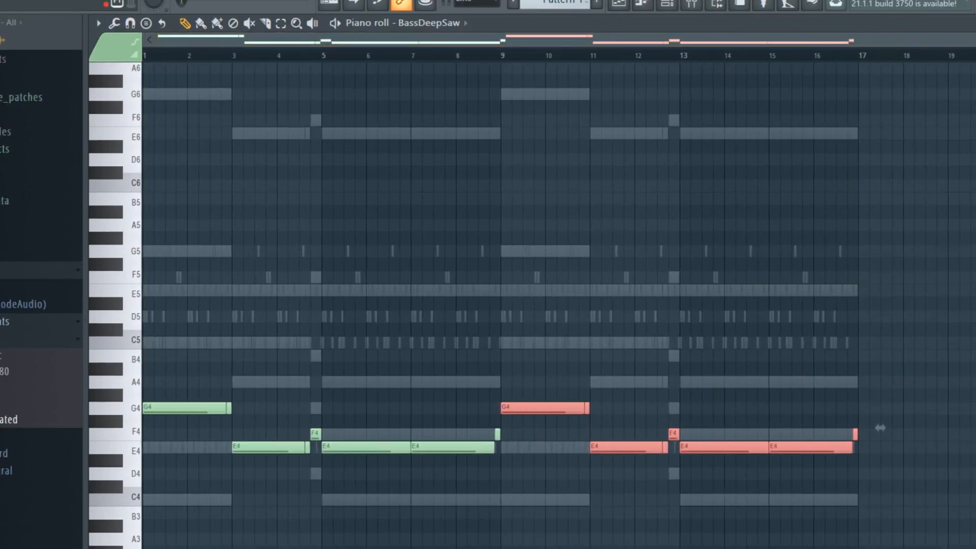
key("space")
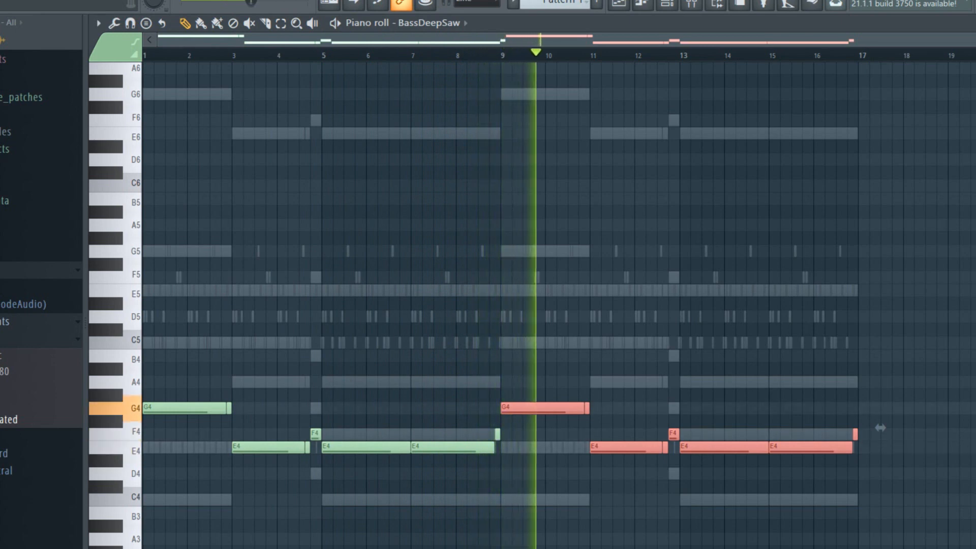
key("F6")
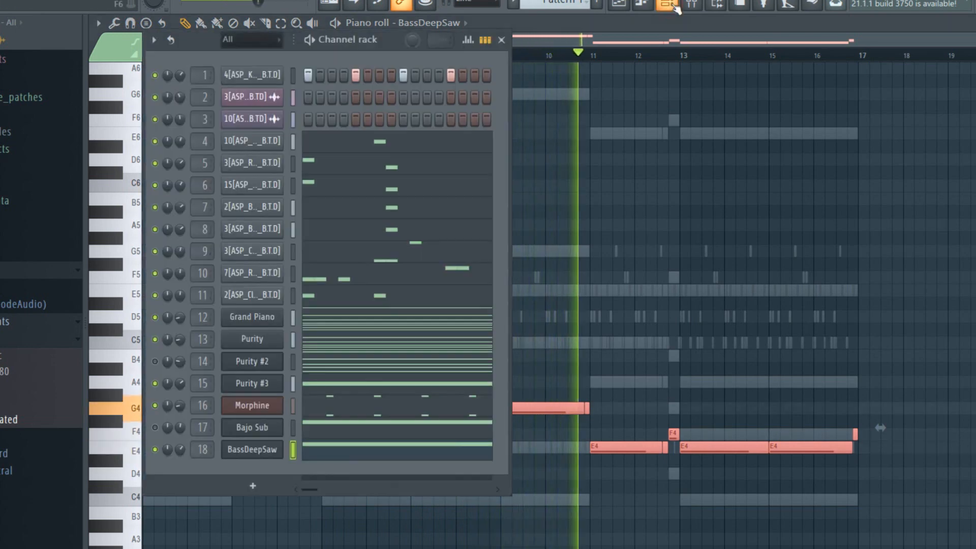
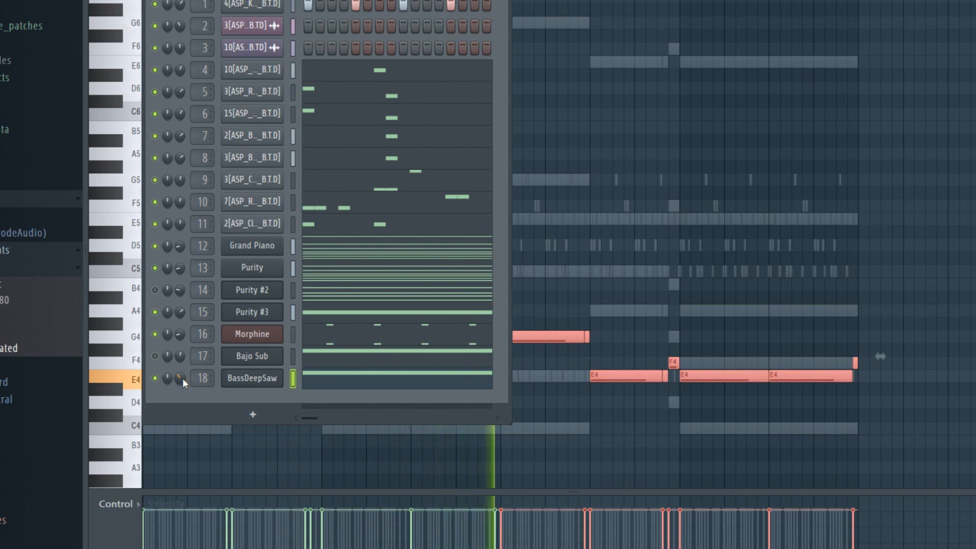
key("space")
Add a Fruity DX10 channel and load its Log Drum 1 preset.
left_click(252, 414)
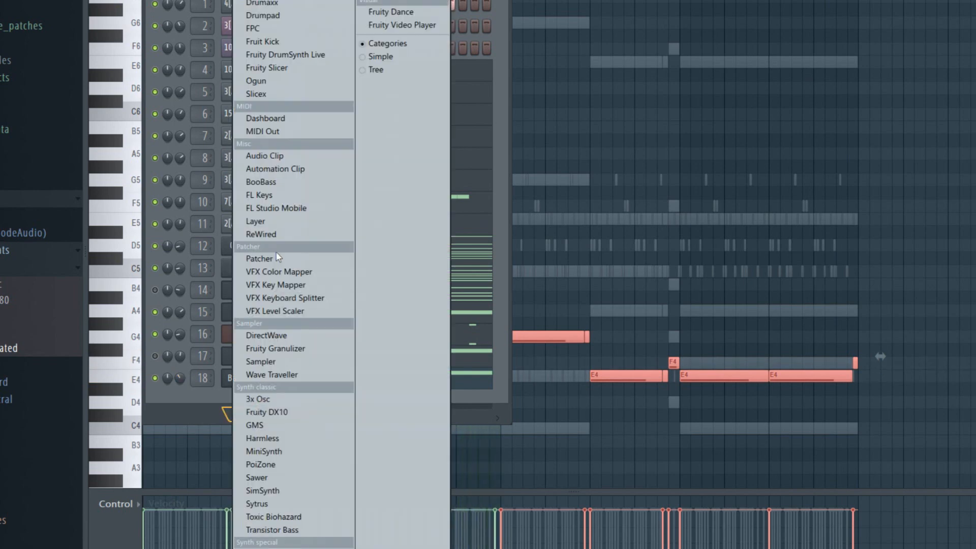
left_click(278, 412)
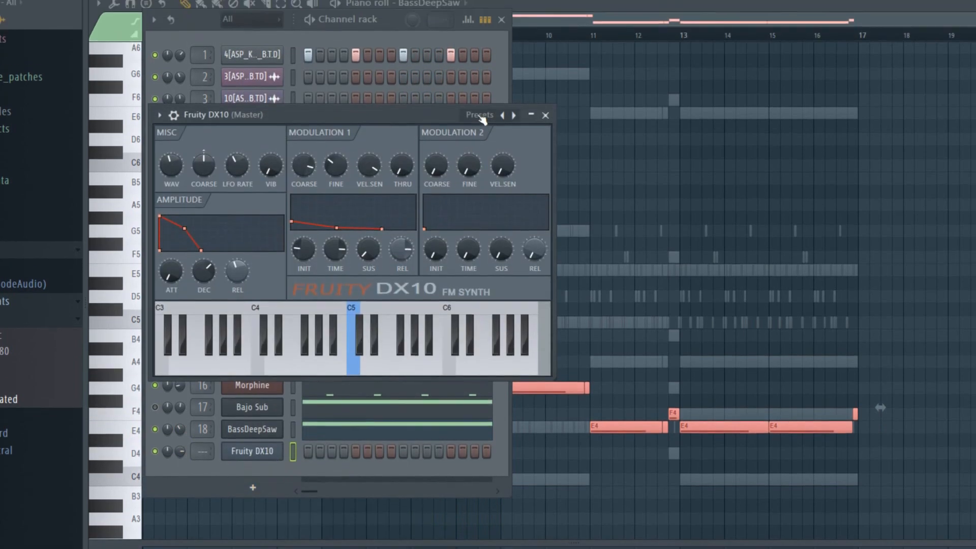
left_click(481, 116)
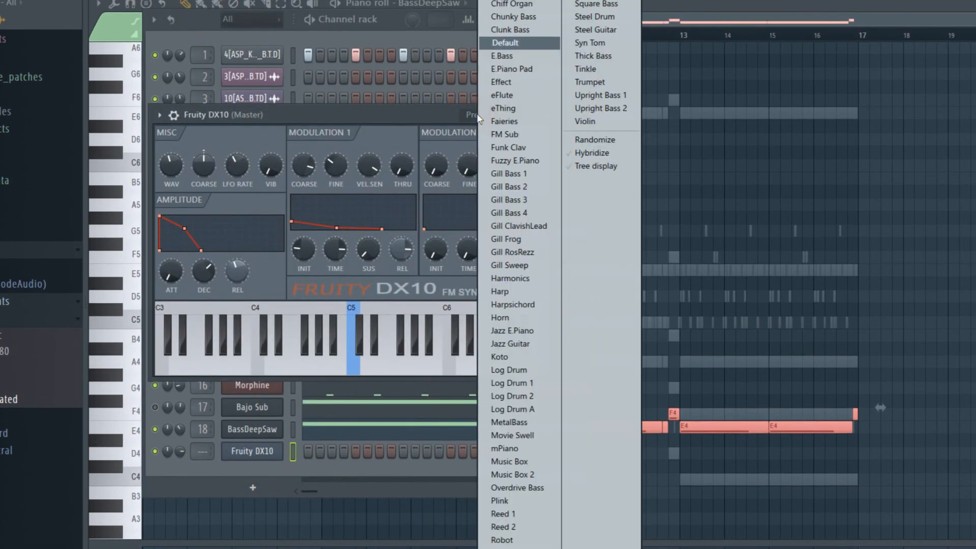
left_click(492, 383)
Place five short G3 notes across bar 1 in the Log Drum 1 piano roll and play the pattern.
right_click(281, 400)
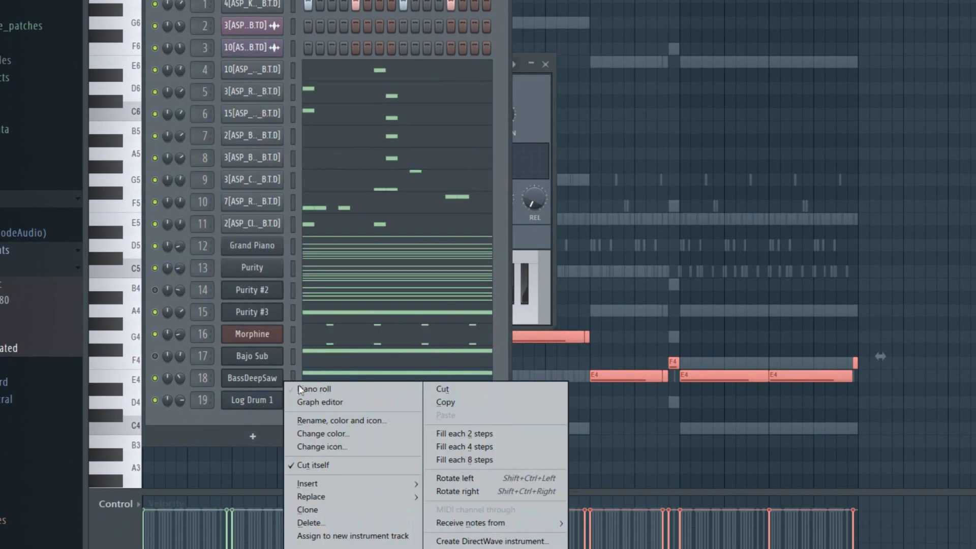
left_click(312, 386)
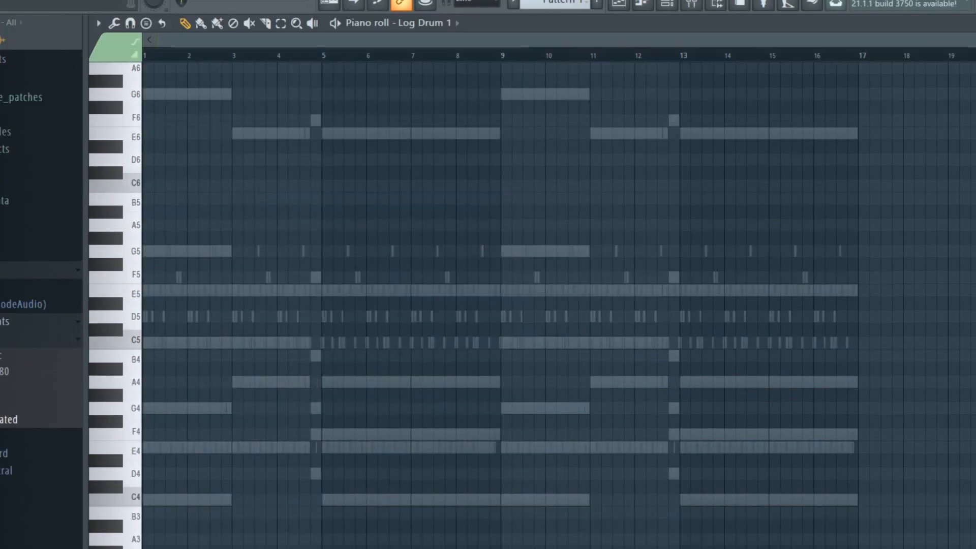
left_click_drag(972, 40, 580, 41)
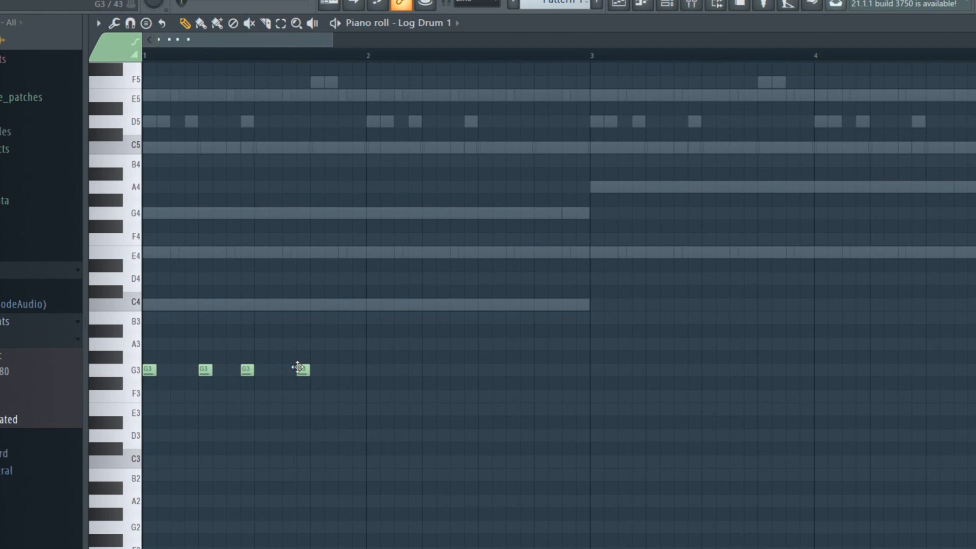
left_click(339, 368)
key("space")
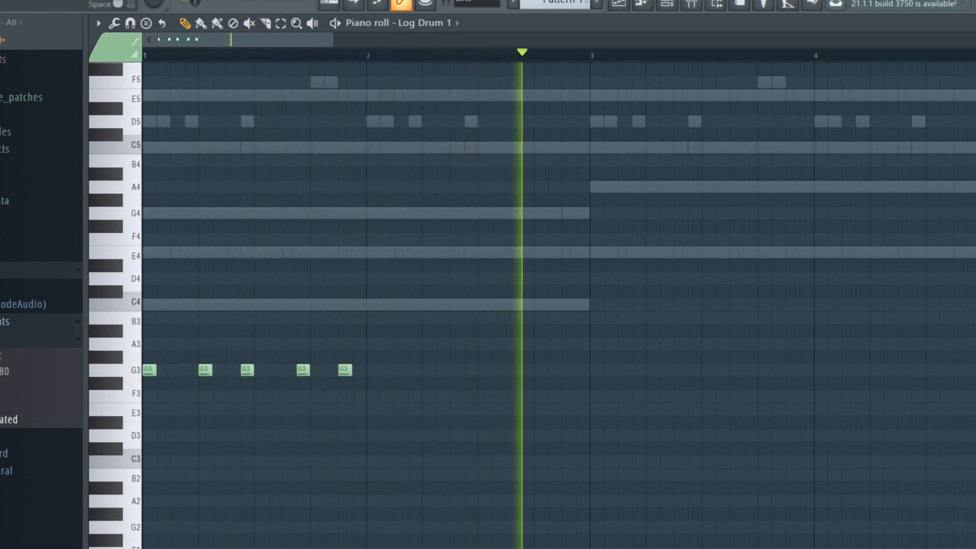
key("space")
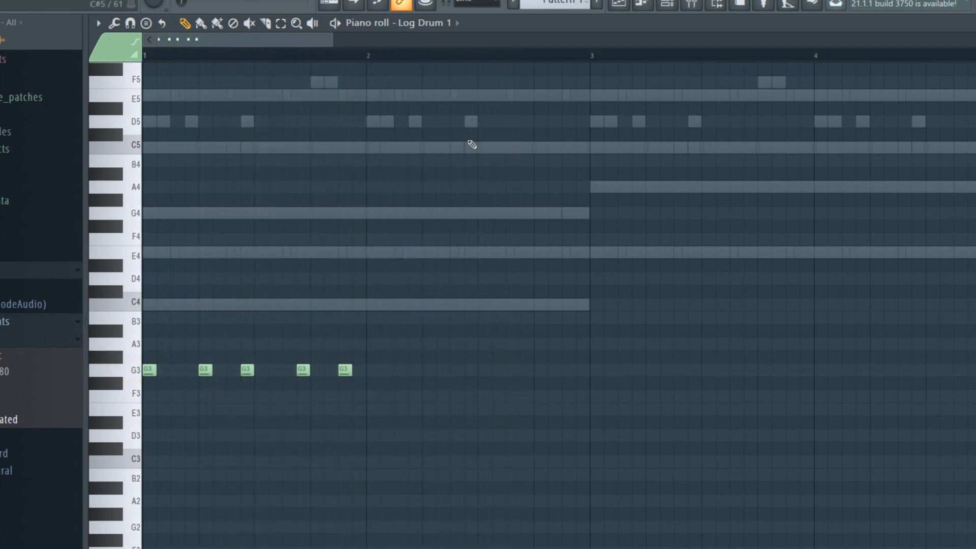
Repeat the five-note G3 log drum rhythm in bar 2, place a short E3 at the start of bar 3, and play it back.
left_click(368, 370)
left_click(427, 371)
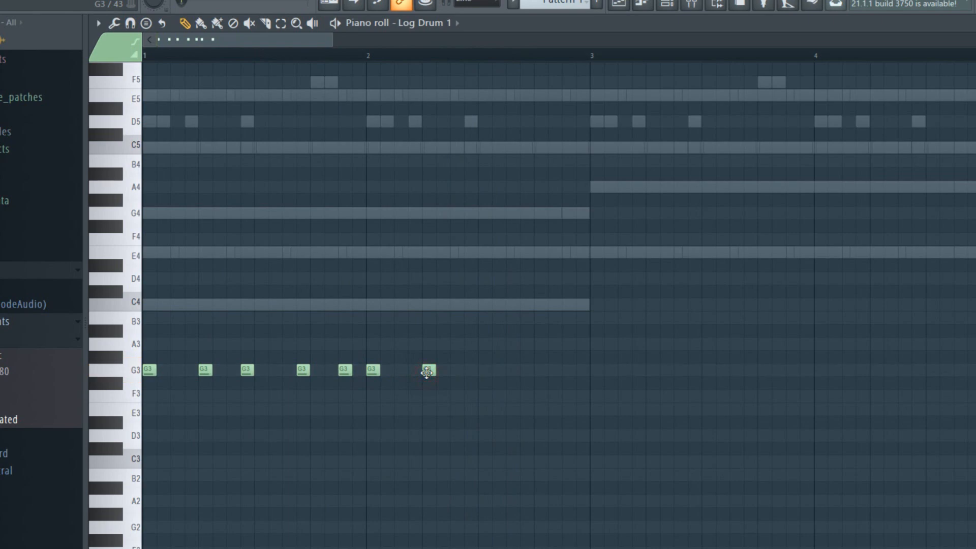
left_click(468, 371)
left_click(523, 372)
left_click(566, 371)
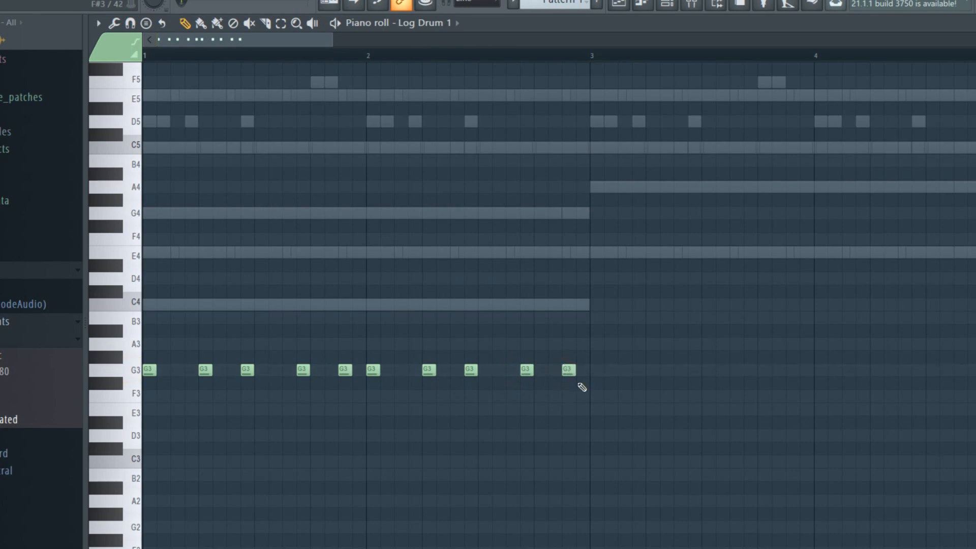
left_click(593, 418)
key("space")
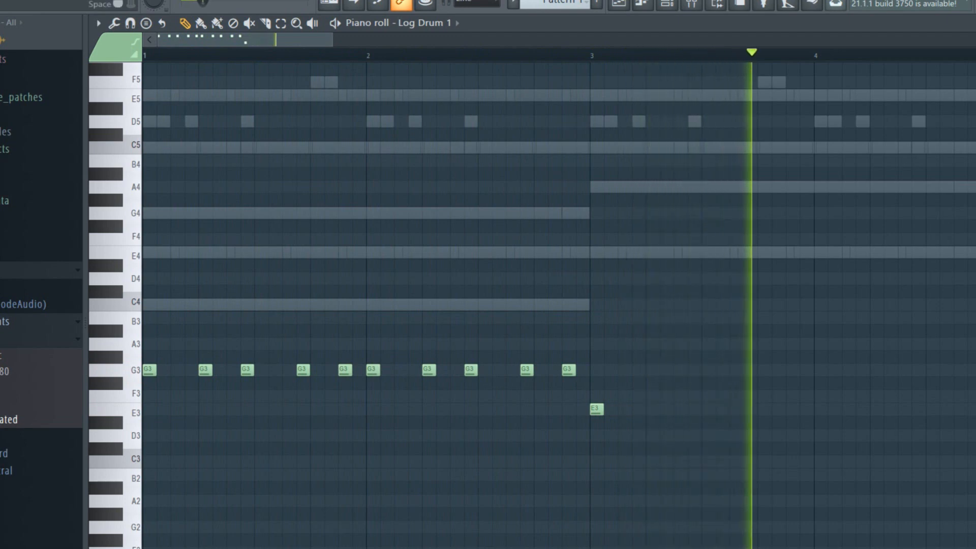
key("space")
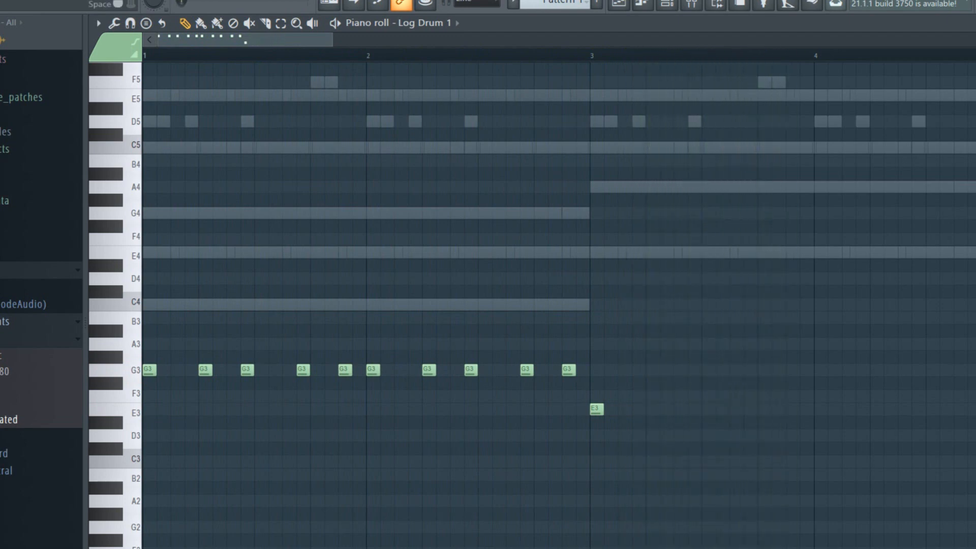
Add five more short E3 notes across bar 3 of the Log Drum 1 piano roll.
left_click(653, 408)
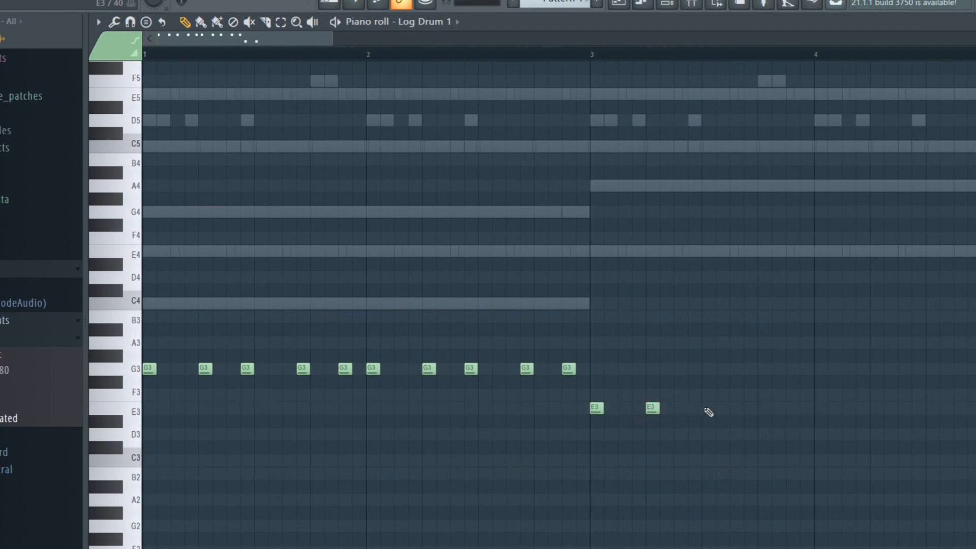
left_click(679, 409)
left_click(691, 409)
left_click(751, 408)
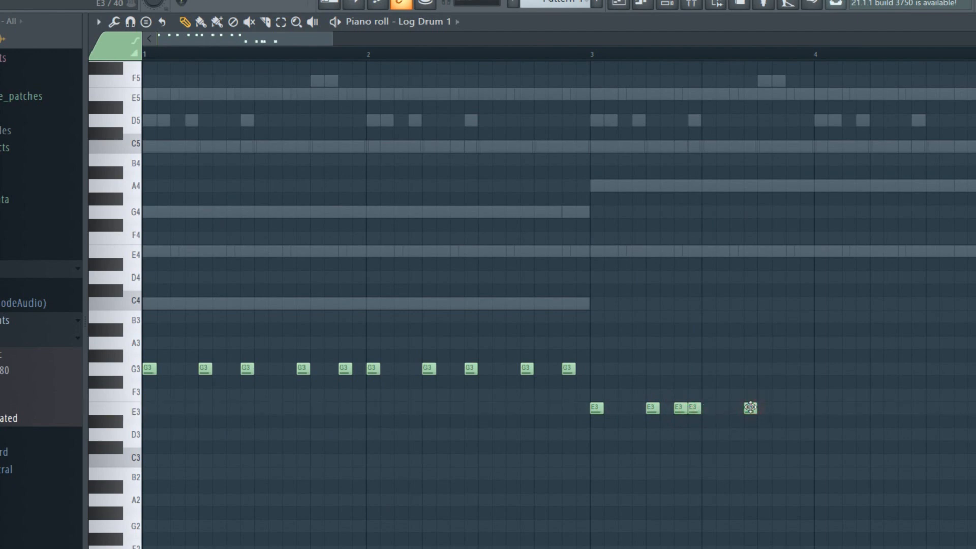
left_click(791, 409)
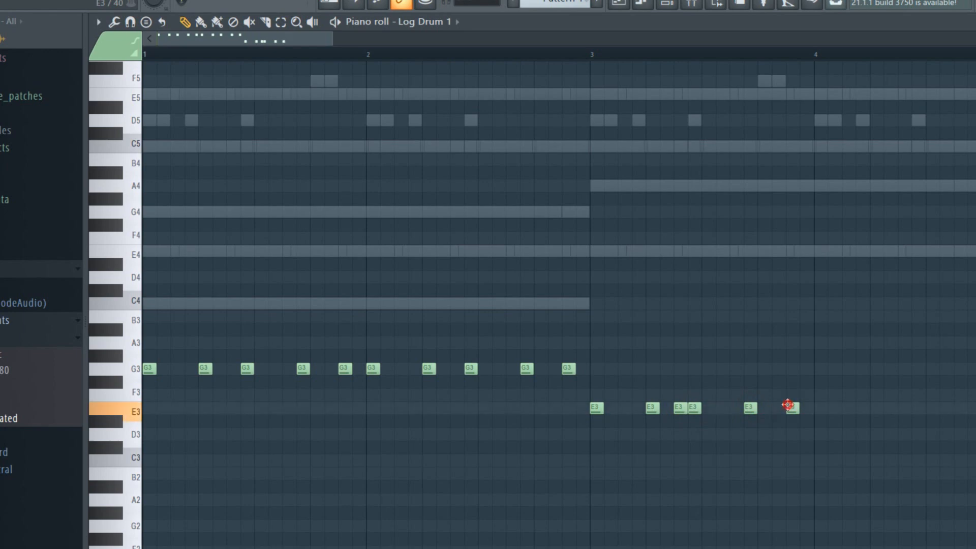
Place five short E3 notes across bar 4 and finish the bar with a short F3.
left_click(819, 409)
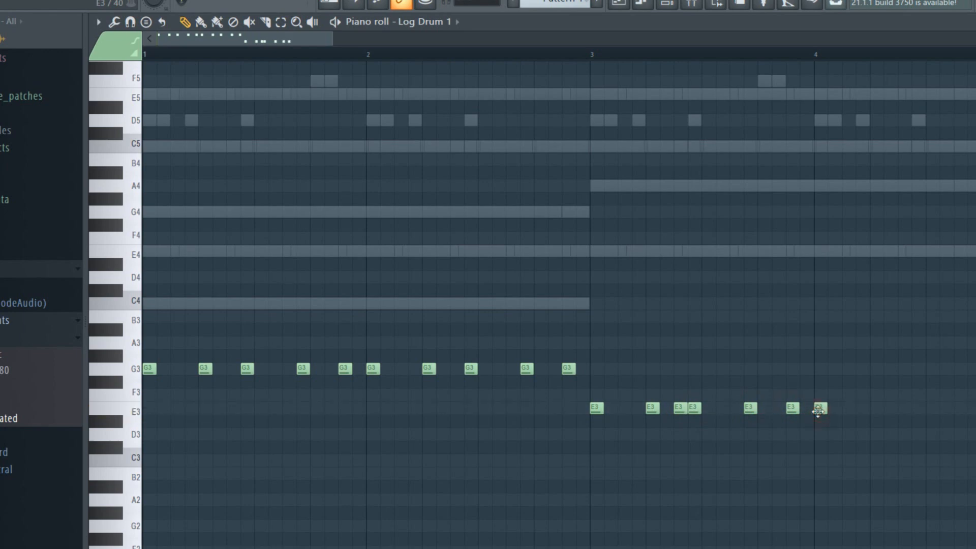
left_click(875, 409)
left_click(915, 409)
left_click(970, 409)
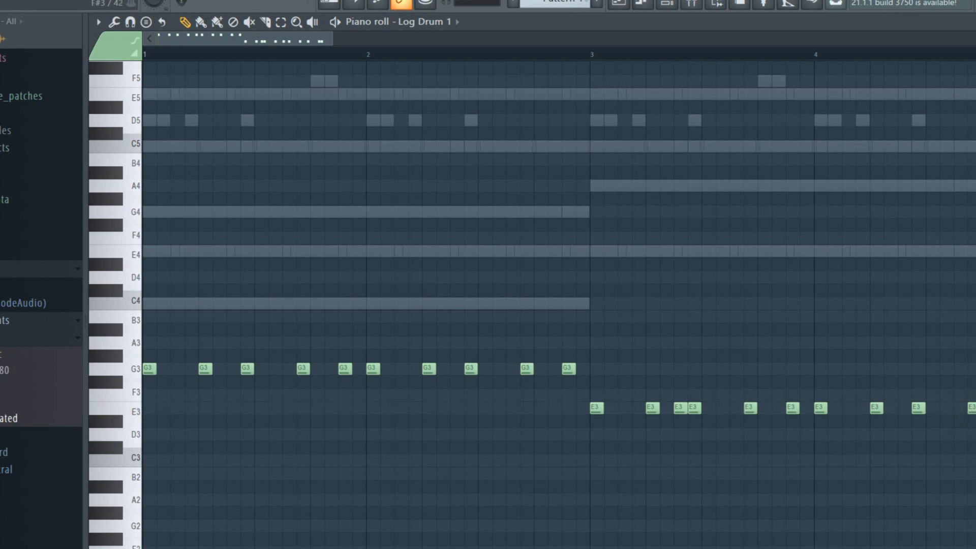
scroll(849, 393, "right", 3)
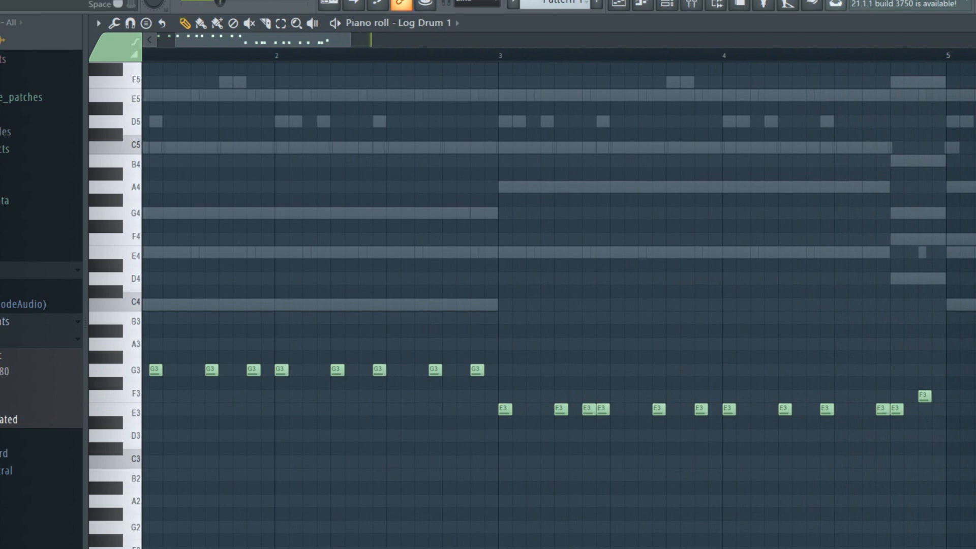
Place five short E3 notes across bar 5 in the same rhythm as bar 1, shifting the fourth note one step earlier.
left_click_drag(322, 37, 479, 73)
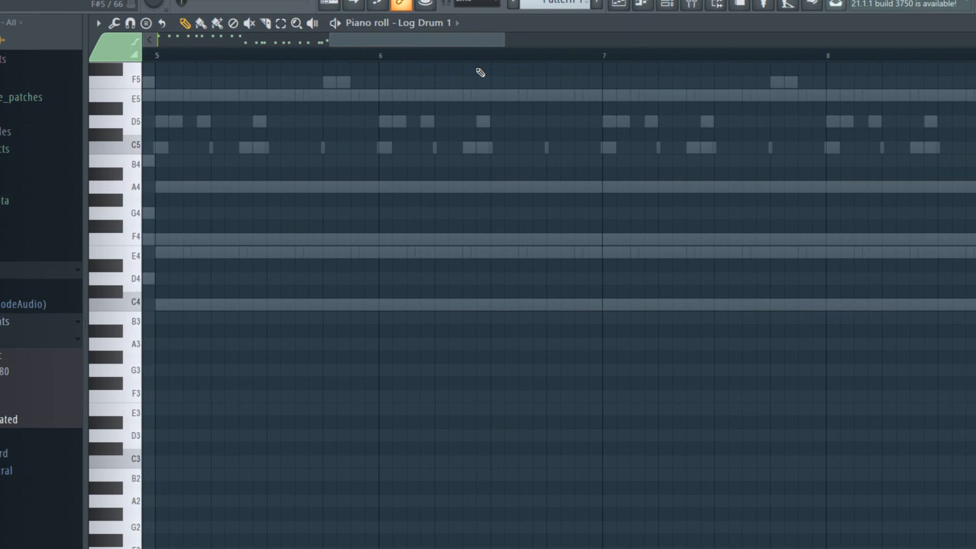
left_click(161, 411)
left_click_drag(360, 44, 356, 39)
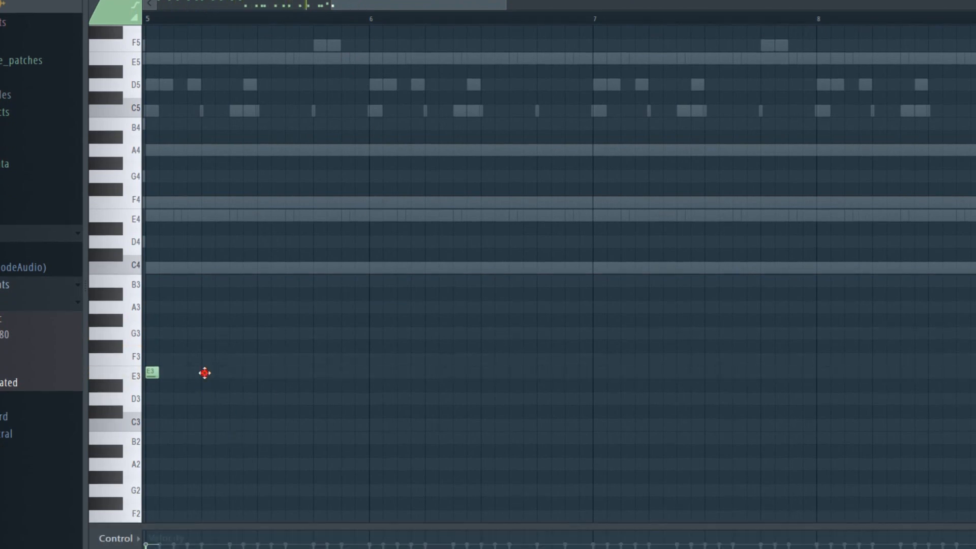
left_click(205, 372)
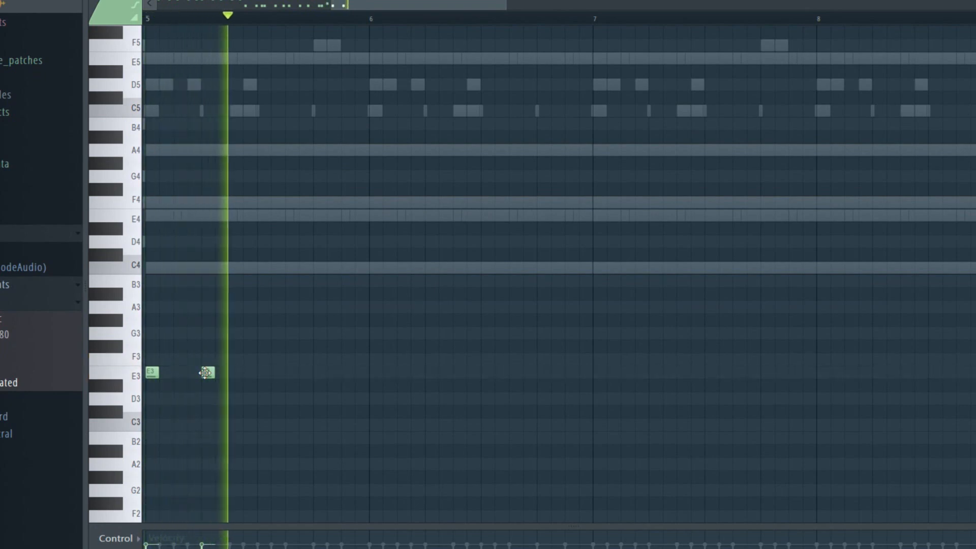
left_click(247, 373)
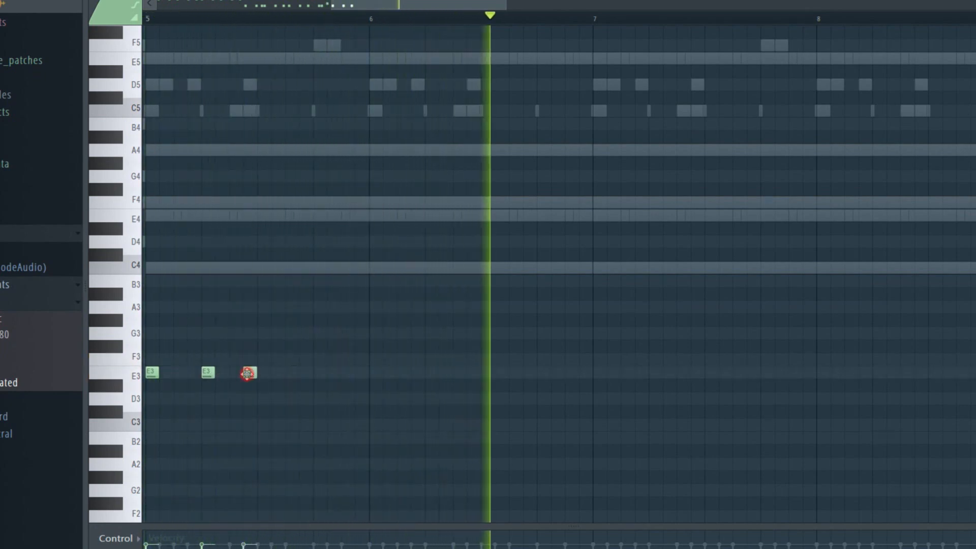
left_click(316, 373)
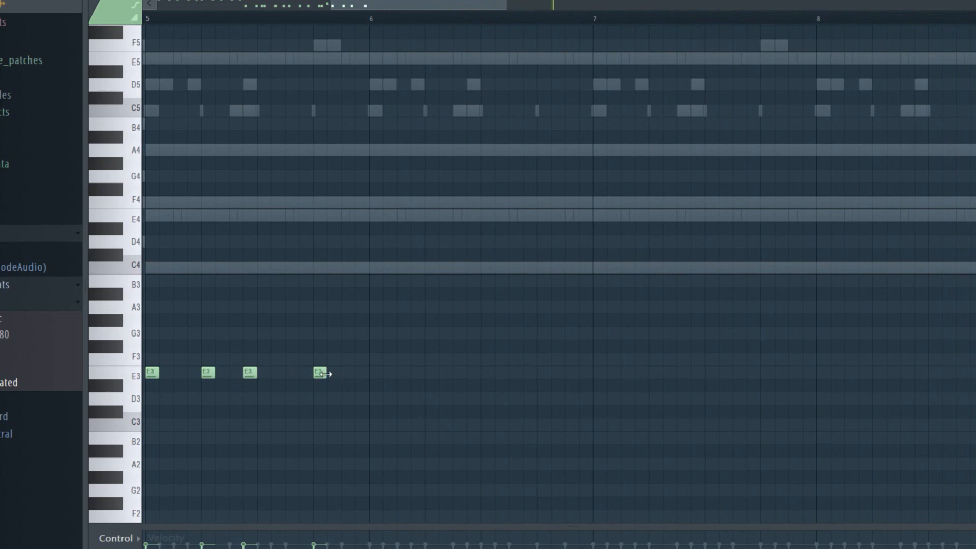
left_click_drag(323, 373, 307, 373)
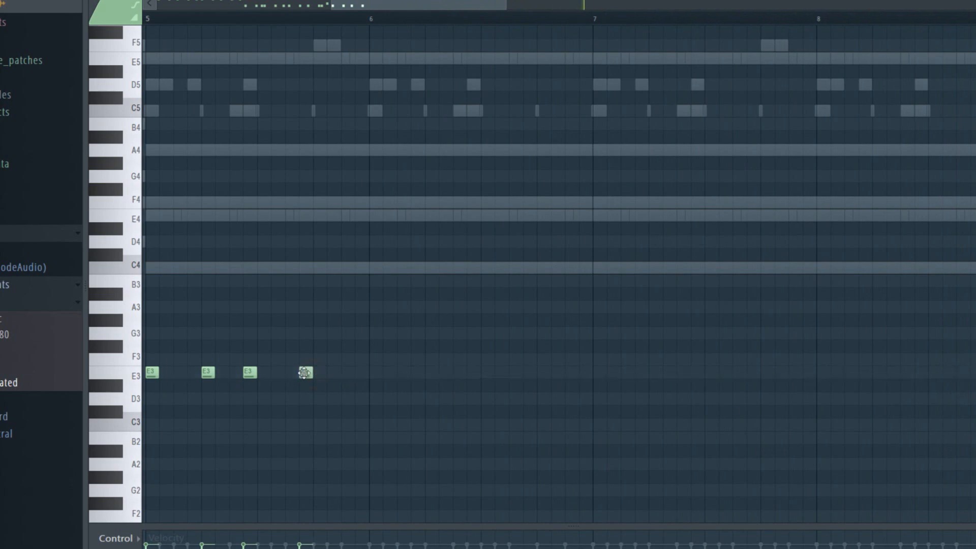
left_click(342, 374)
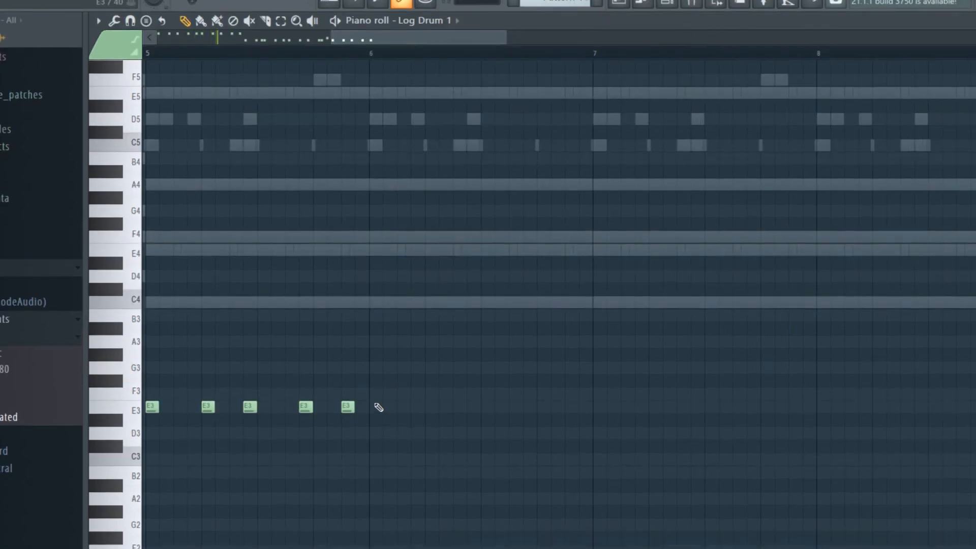
Place five short E3 notes across bar 6, with the second and third directly adjacent.
left_click(375, 407)
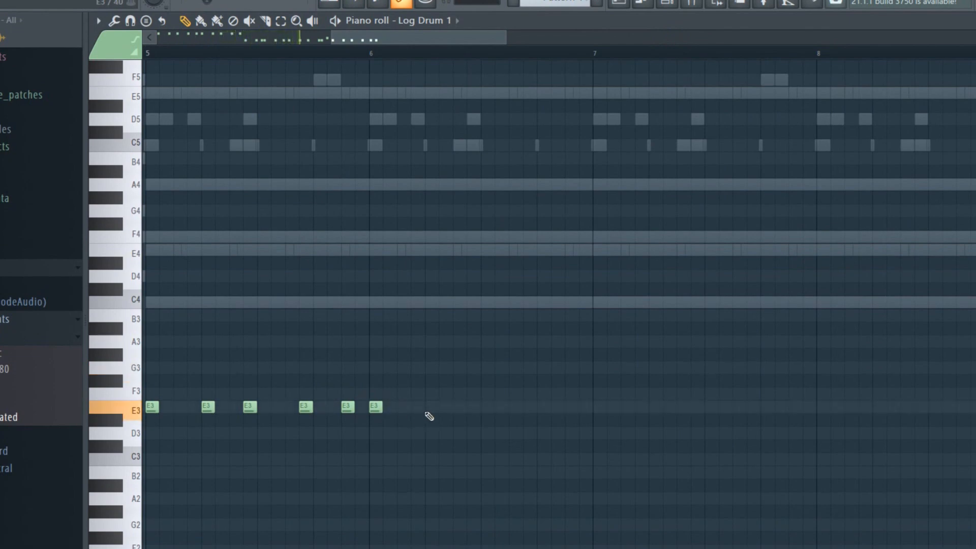
left_click(416, 408)
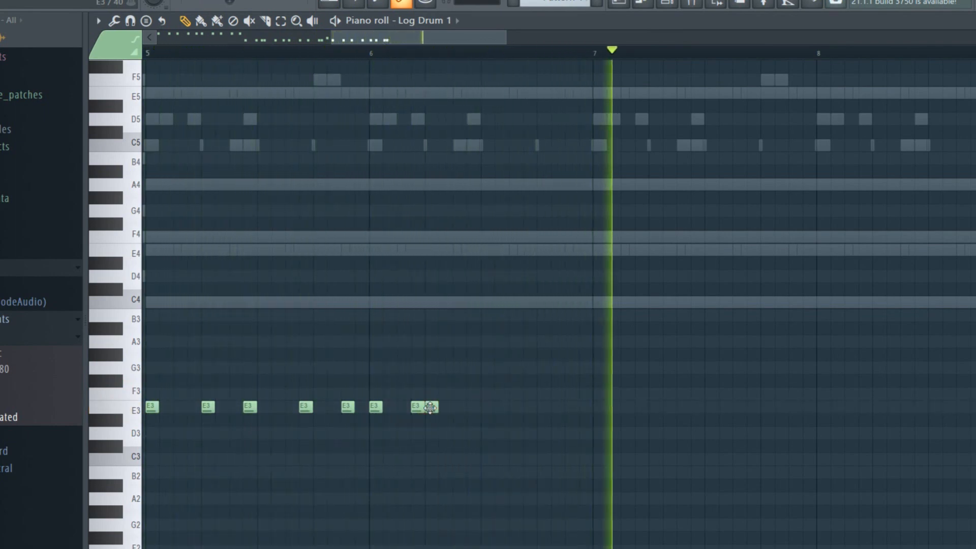
left_click(472, 407)
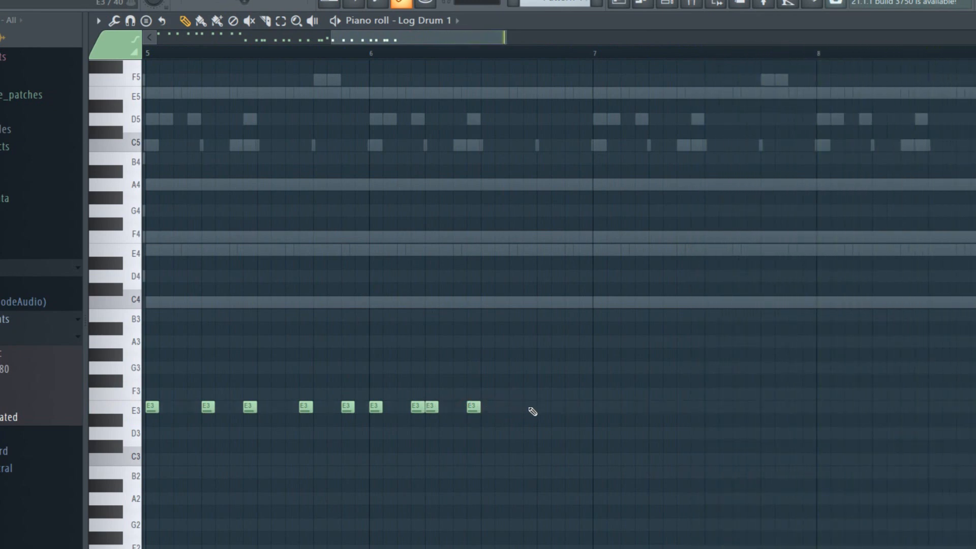
left_click(530, 408)
Place six short E3 notes across bar 7, starting with two adjacent notes on the downbeat.
left_click(600, 408)
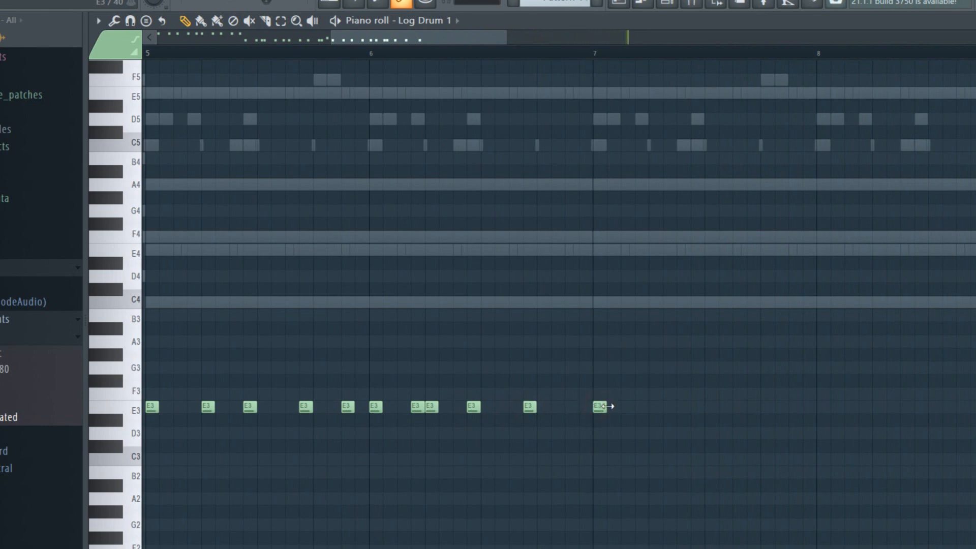
left_click(613, 407)
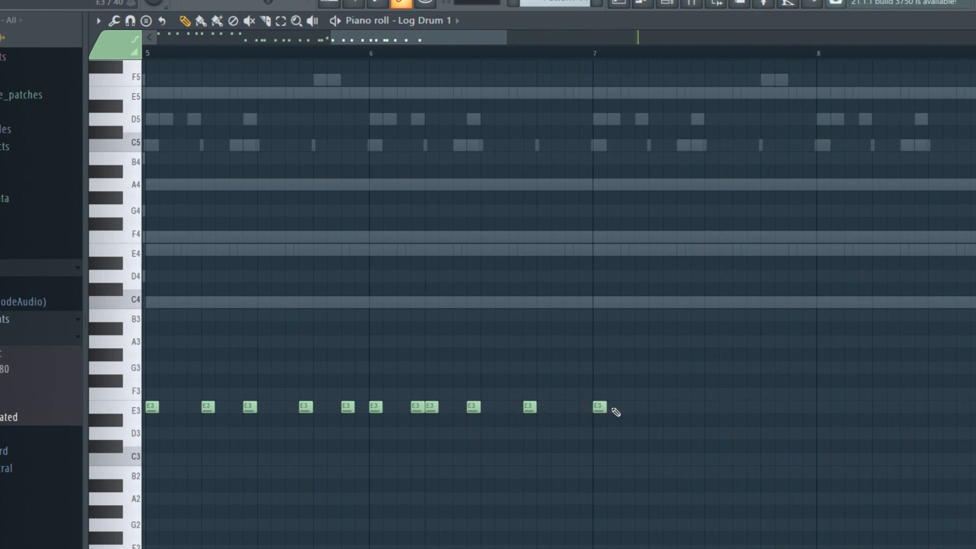
left_click(654, 408)
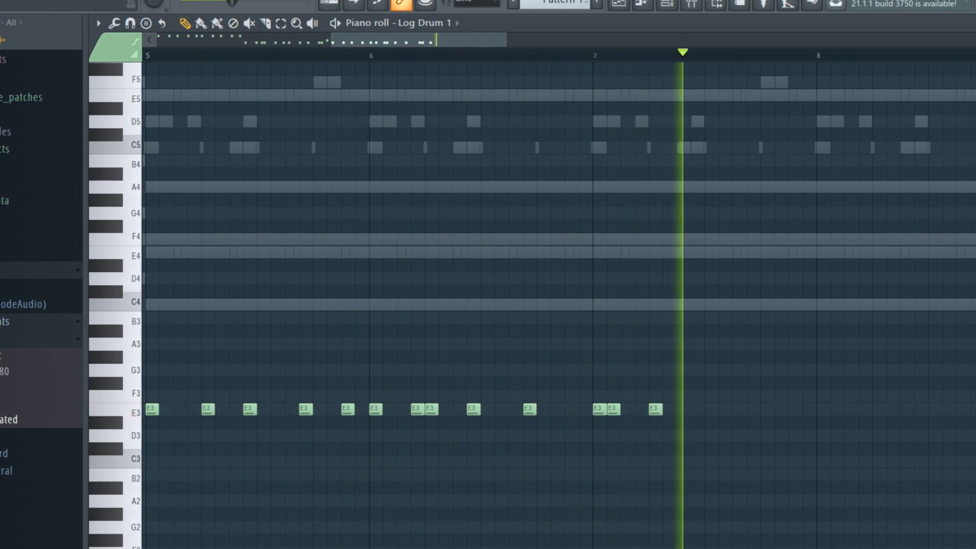
left_click(695, 410)
left_click(750, 410)
left_click(794, 410)
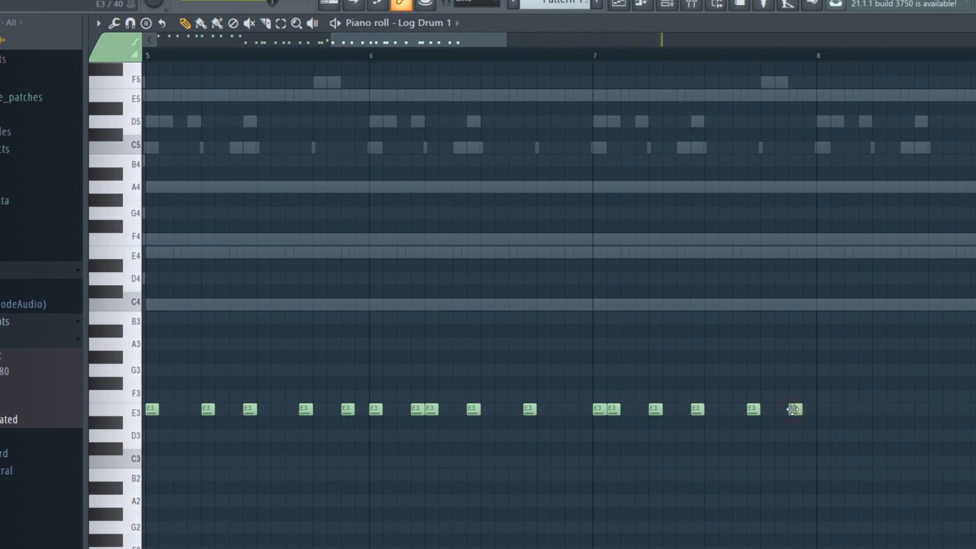
Place four short E3 notes across bar 8, shifting the third one step earlier.
left_click(824, 409)
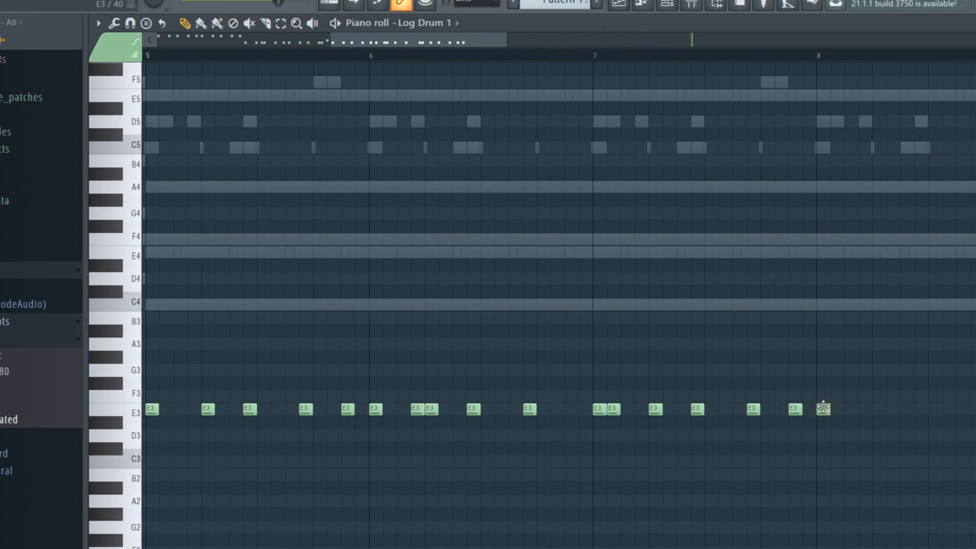
left_click(876, 409)
left_click(929, 409)
left_click_drag(935, 411, 921, 410)
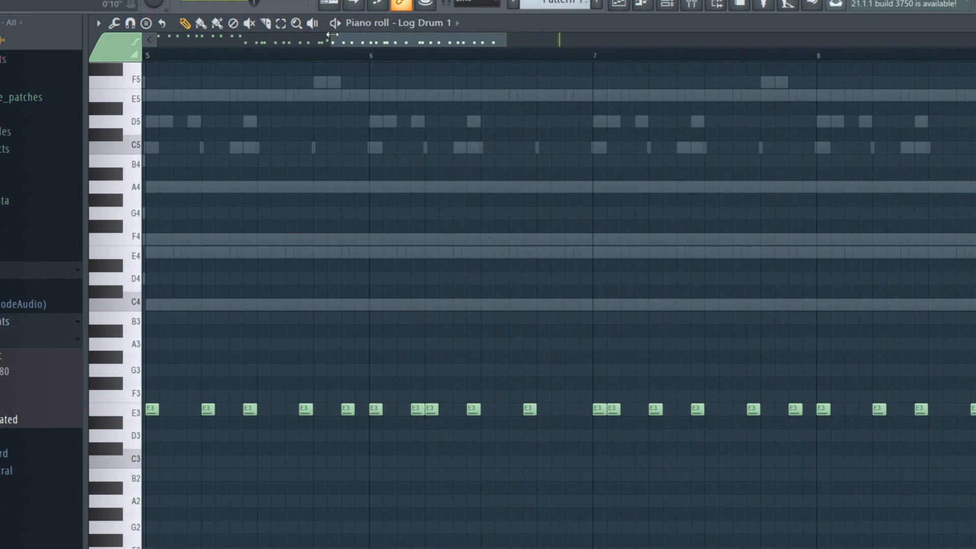
Duplicate the complete eight-bar log drum pattern into bars 9 to 16.
left_click_drag(332, 35, 125, 32)
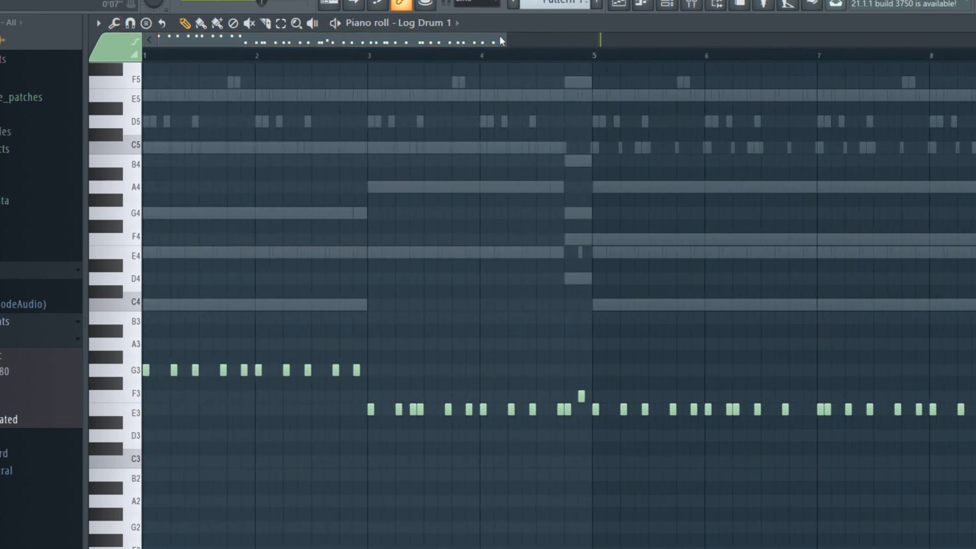
left_click_drag(505, 37, 697, 38)
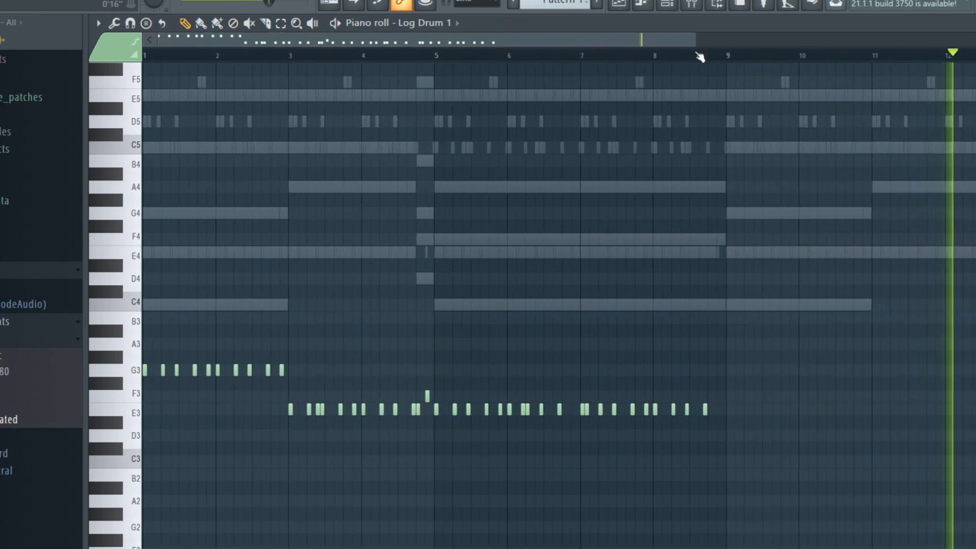
key("ctrl+a")
left_click_drag(144, 303, 734, 323)
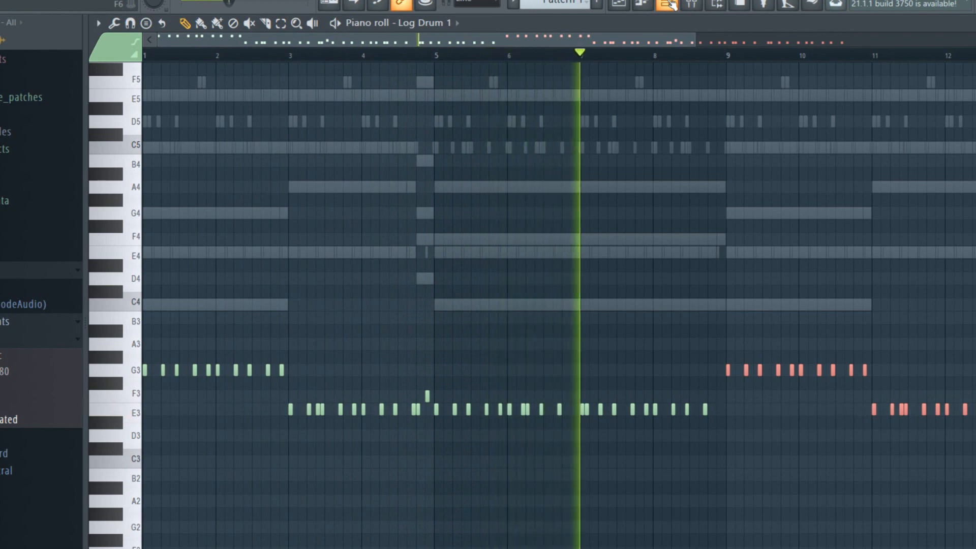
Add another Fruity DX10 channel with the Log Drum 1 preset and route it to mixer track 20.
left_click(669, 4)
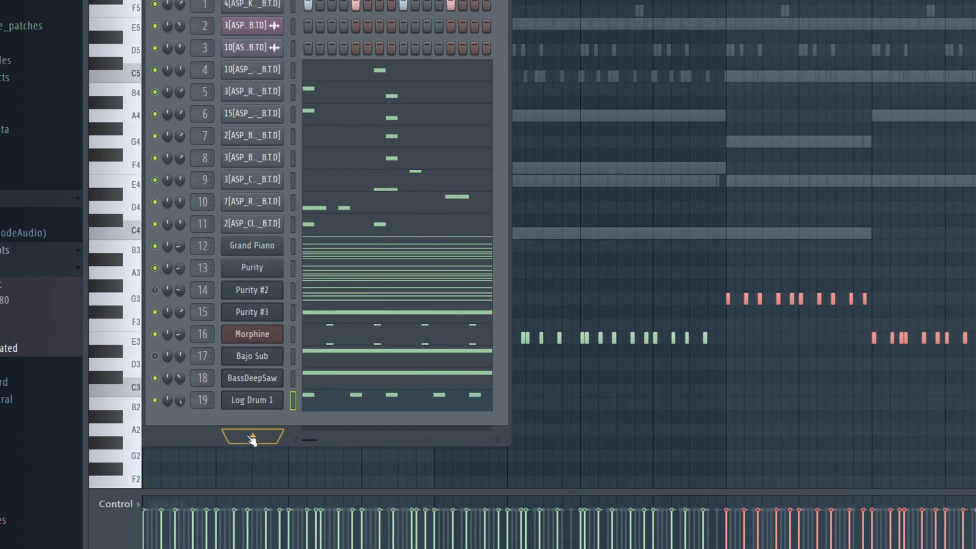
left_click(253, 438)
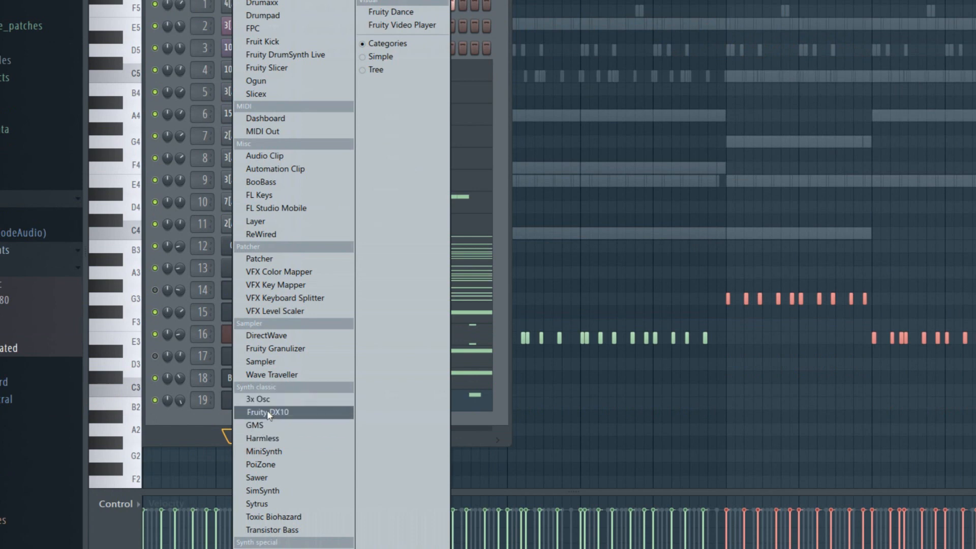
left_click(270, 412)
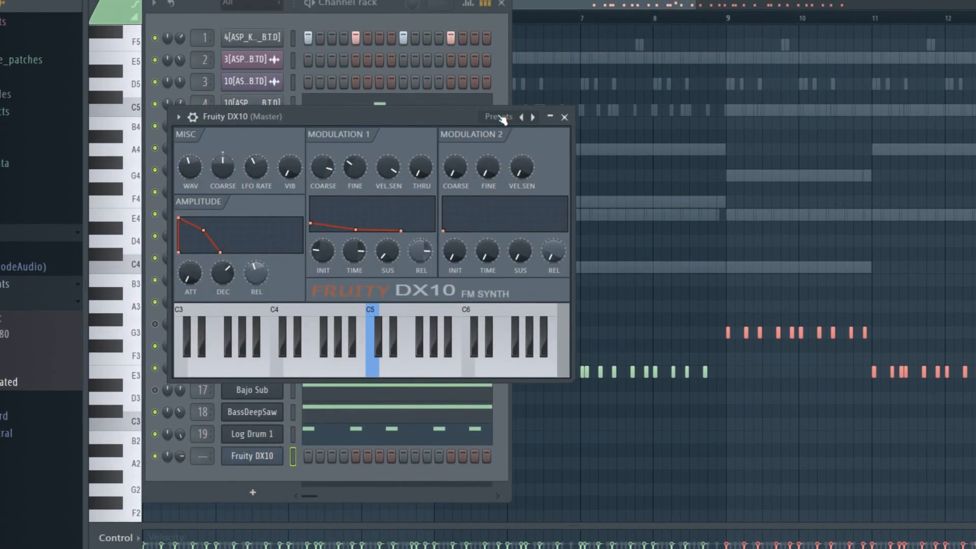
left_click(499, 106)
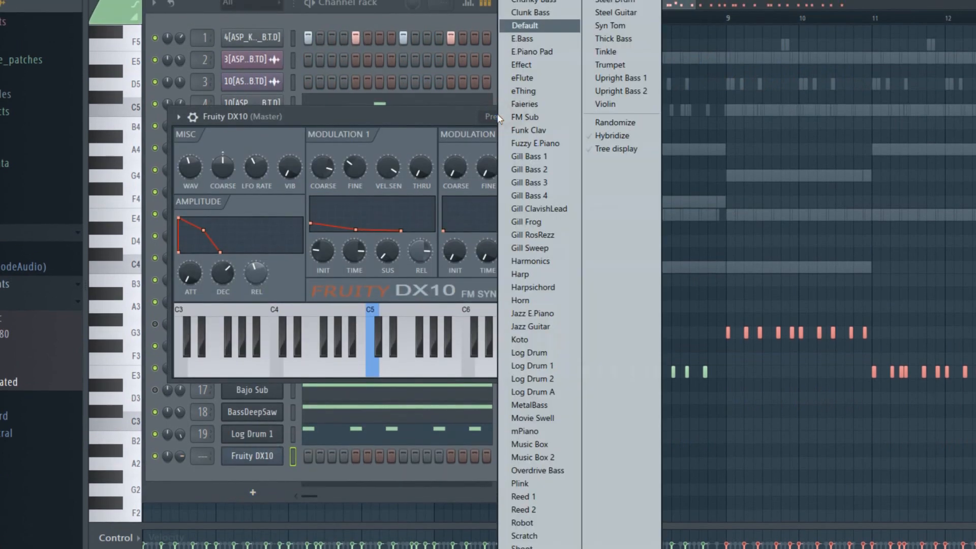
left_click(530, 367)
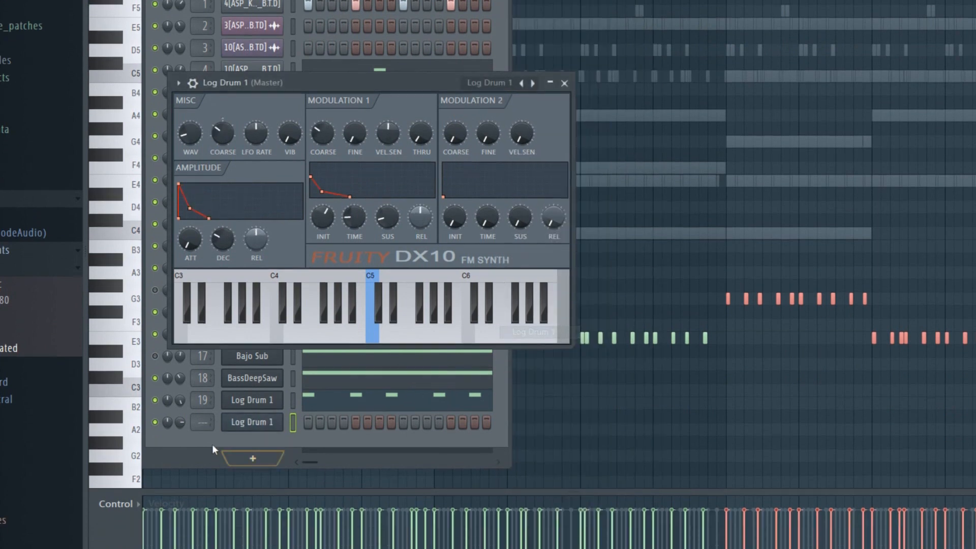
left_click(200, 422)
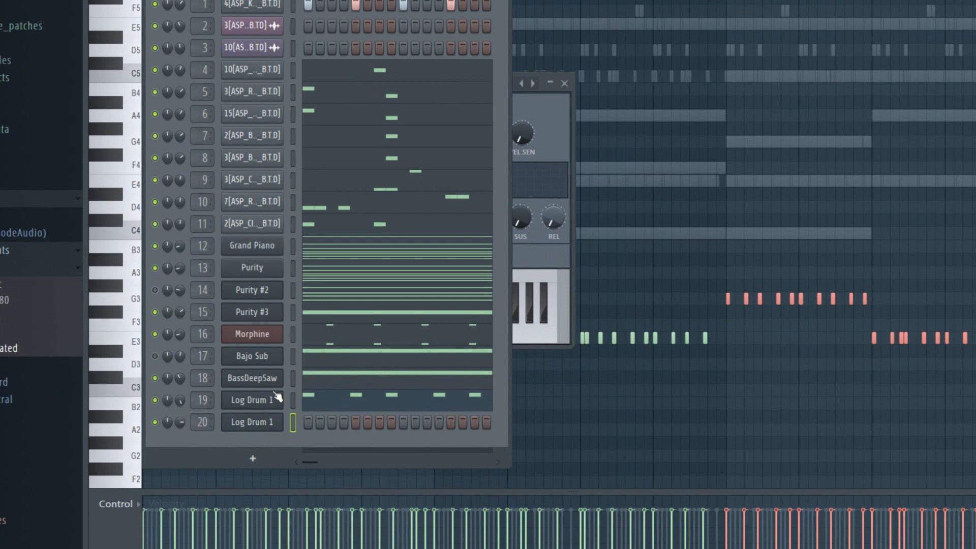
Copy the notes of the first Log Drum 1 channel into the new Log Drum 1 channel.
right_click(258, 402)
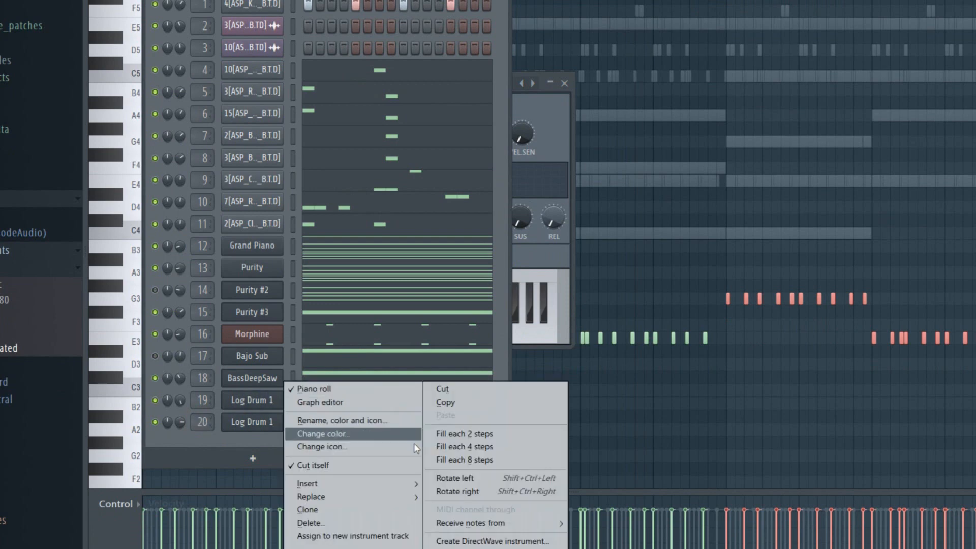
left_click(445, 403)
right_click(247, 427)
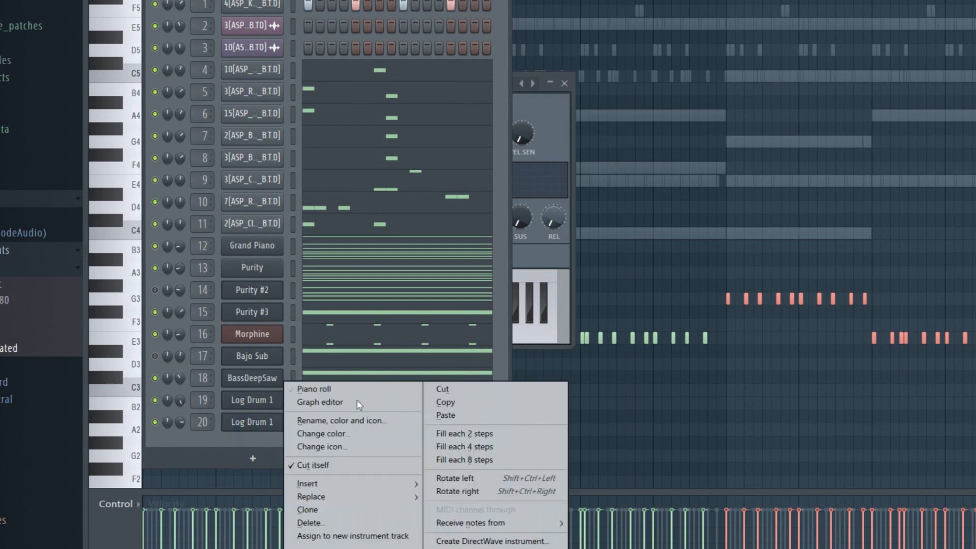
left_click(456, 416)
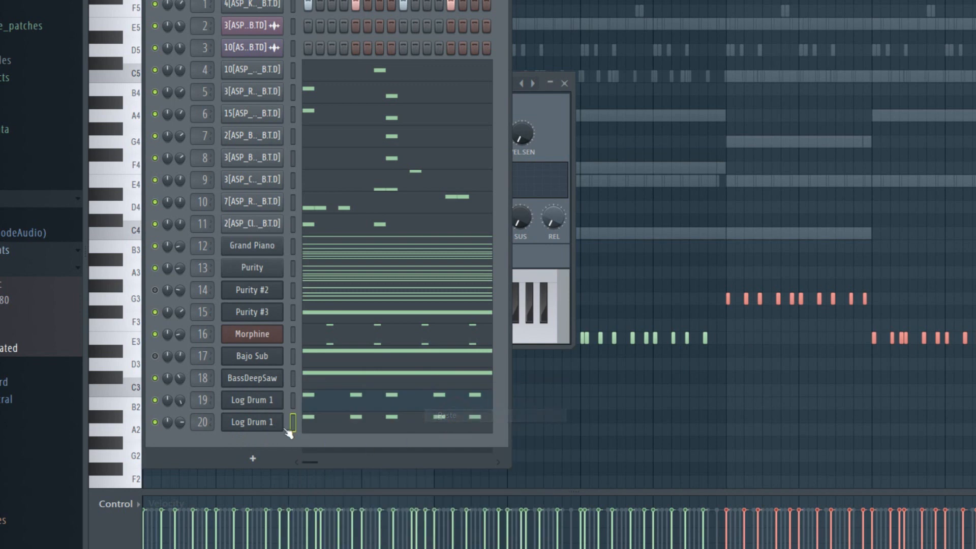
Shorten the amplitude decay of the second Log Drum 1 channel and play the pattern to check the layered log drums.
left_click(250, 425)
left_click(249, 425)
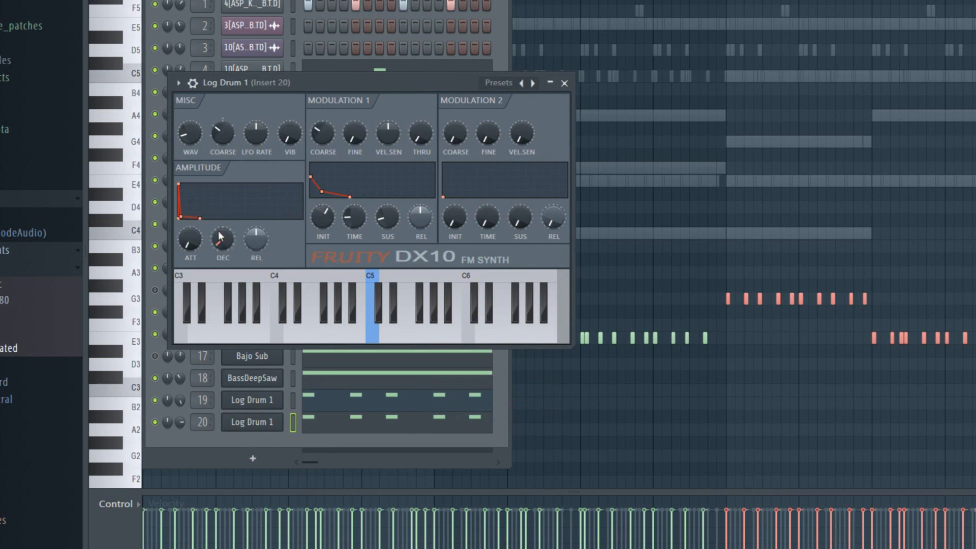
left_click(274, 449)
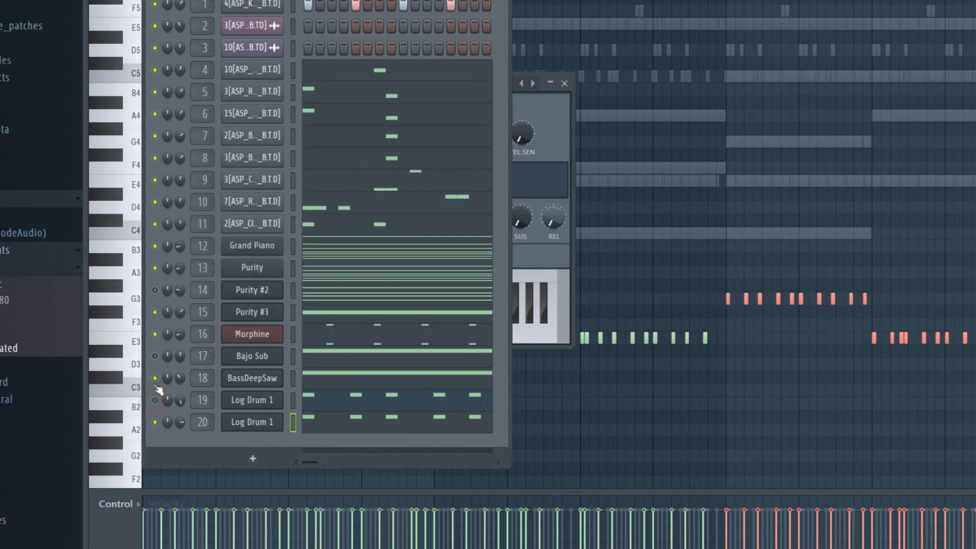
key("space")
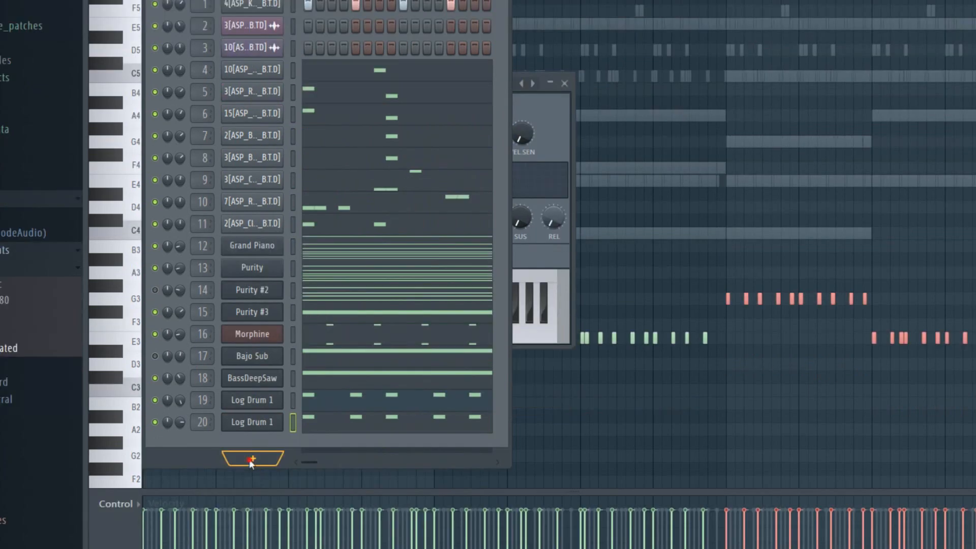
Add another Fruity DX10 channel, trying the Log Drum 1 preset before settling on the FM Sub preset.
left_click(253, 530)
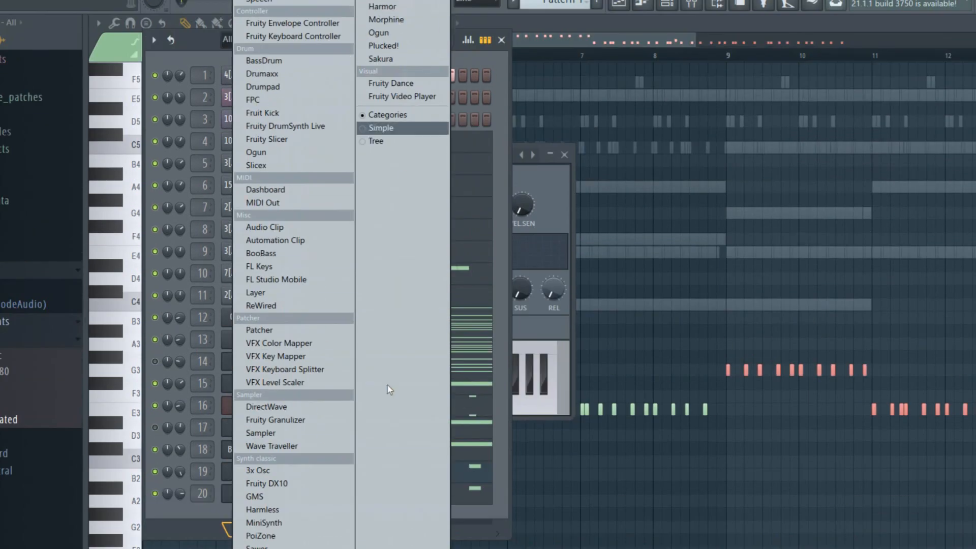
left_click(305, 483)
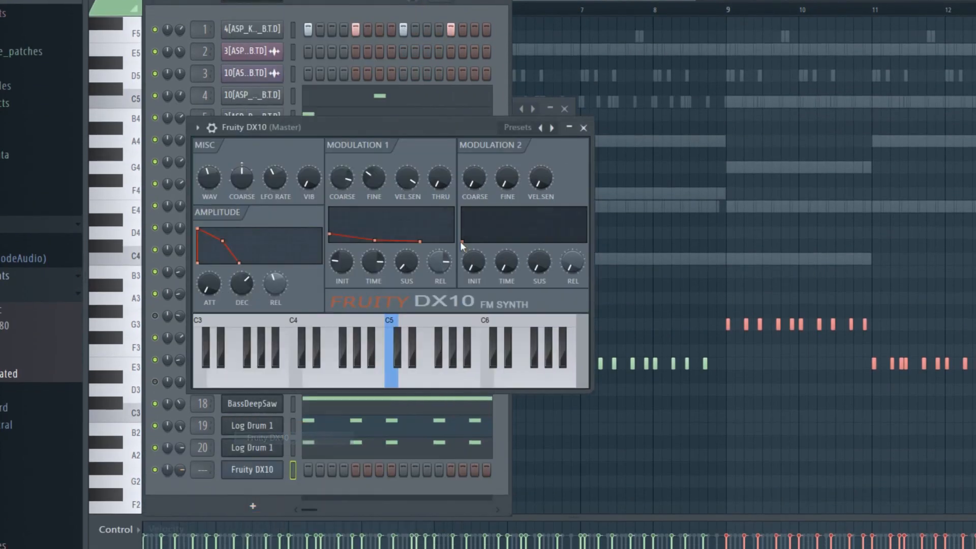
left_click(529, 127)
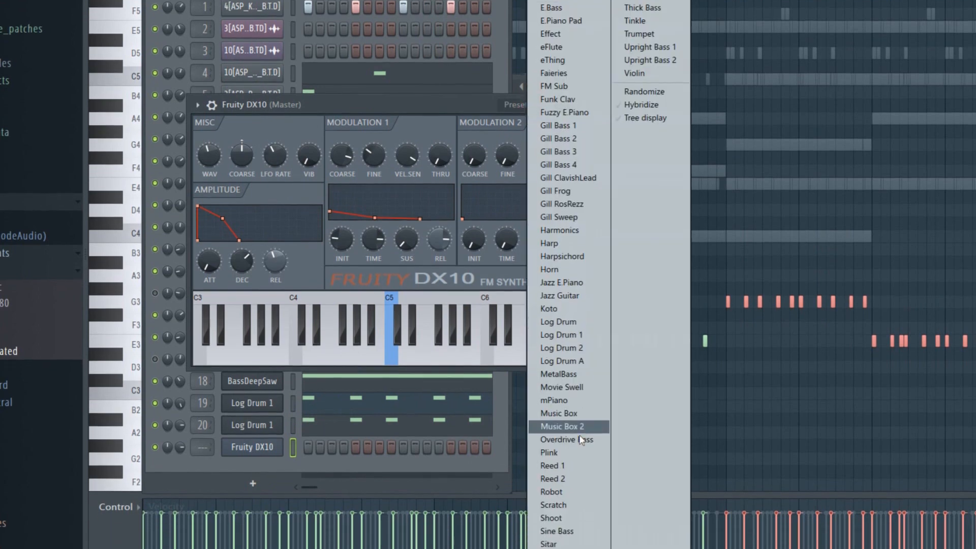
left_click(563, 332)
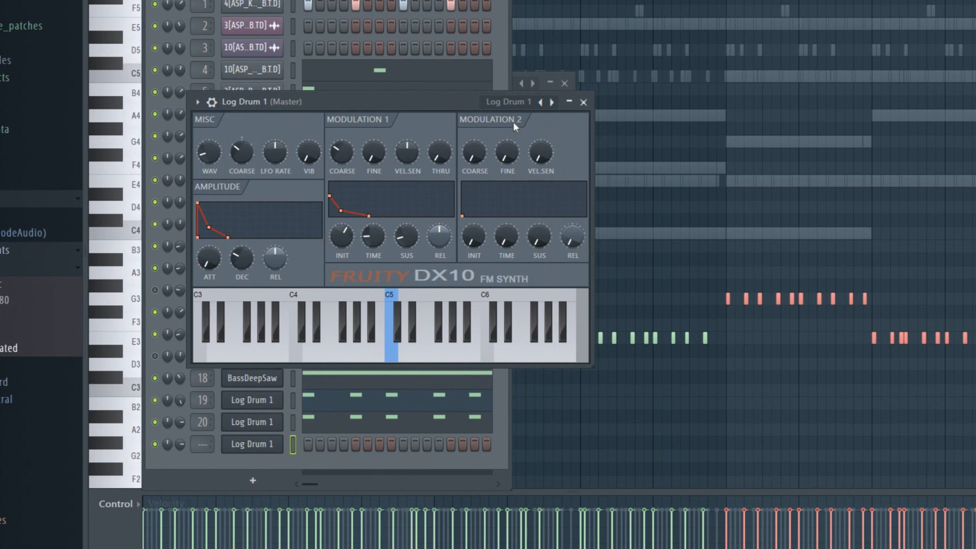
left_click(507, 101)
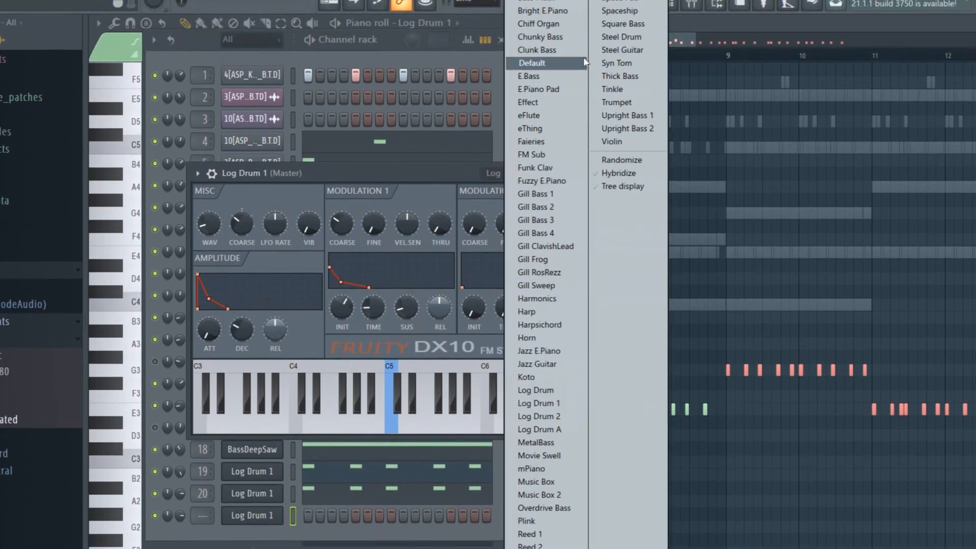
left_click(534, 156)
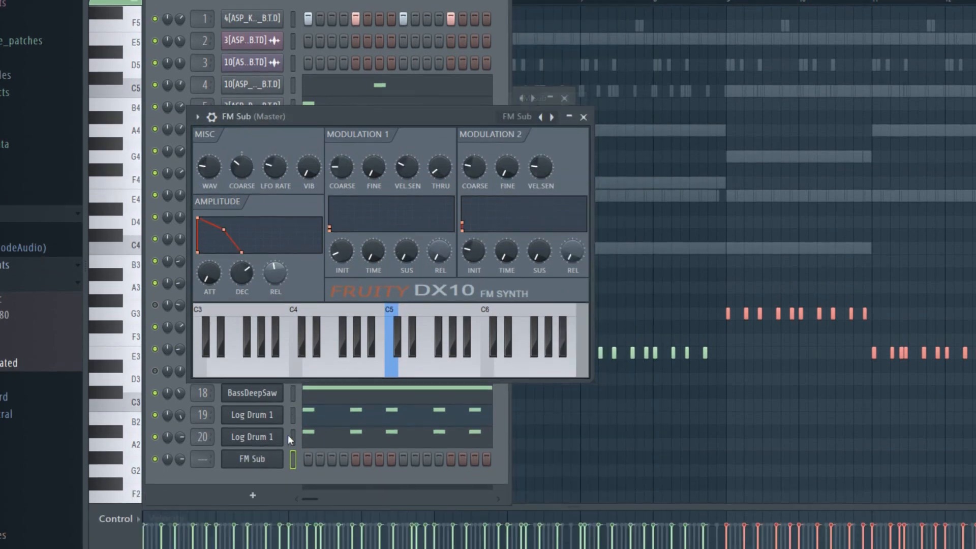
Copy the first Log Drum 1 channel's notes into the FM Sub channel and route it to mixer track 21.
right_click(251, 405)
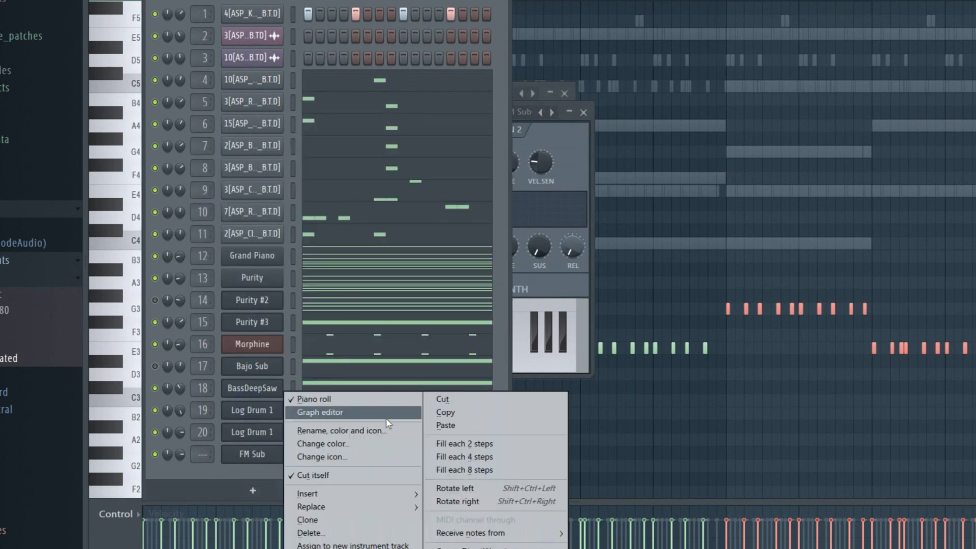
left_click(438, 414)
right_click(271, 451)
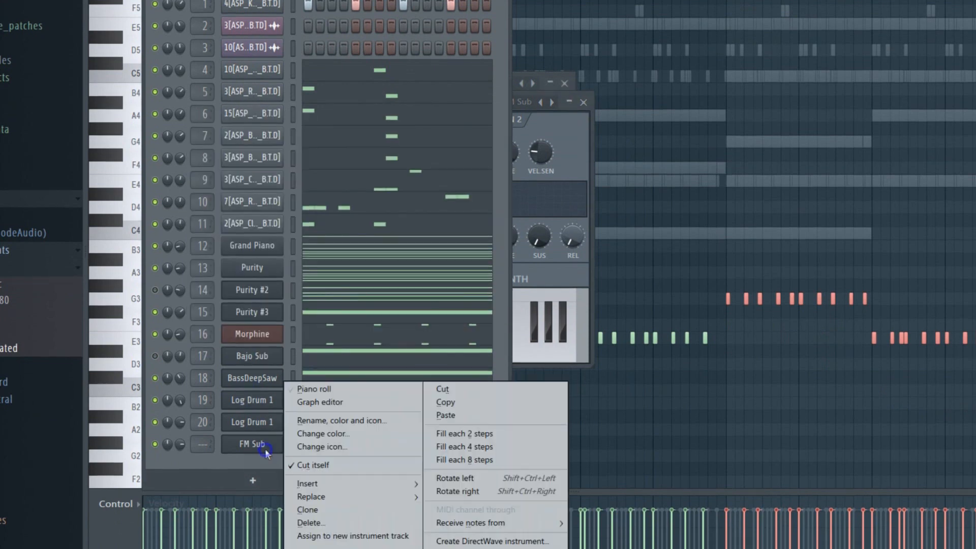
left_click(444, 414)
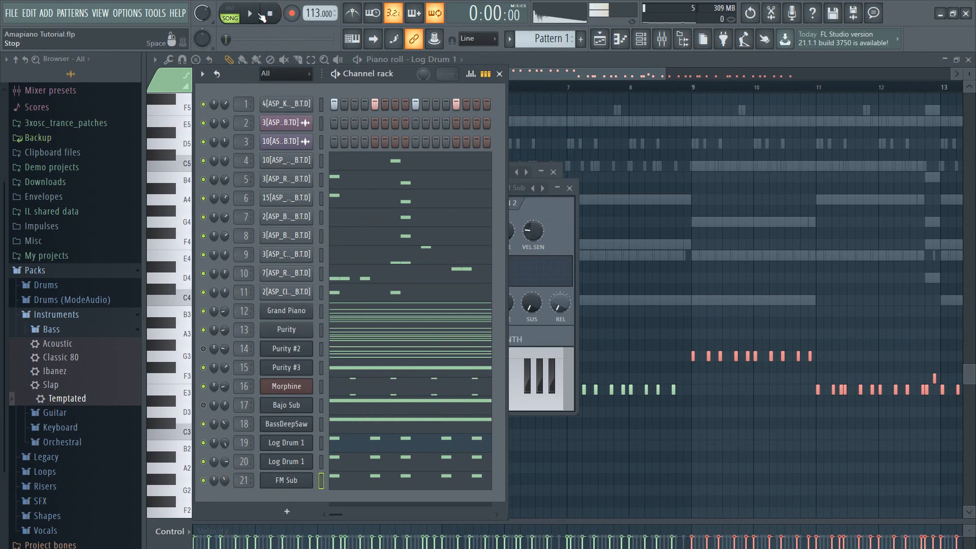
left_click(253, 15)
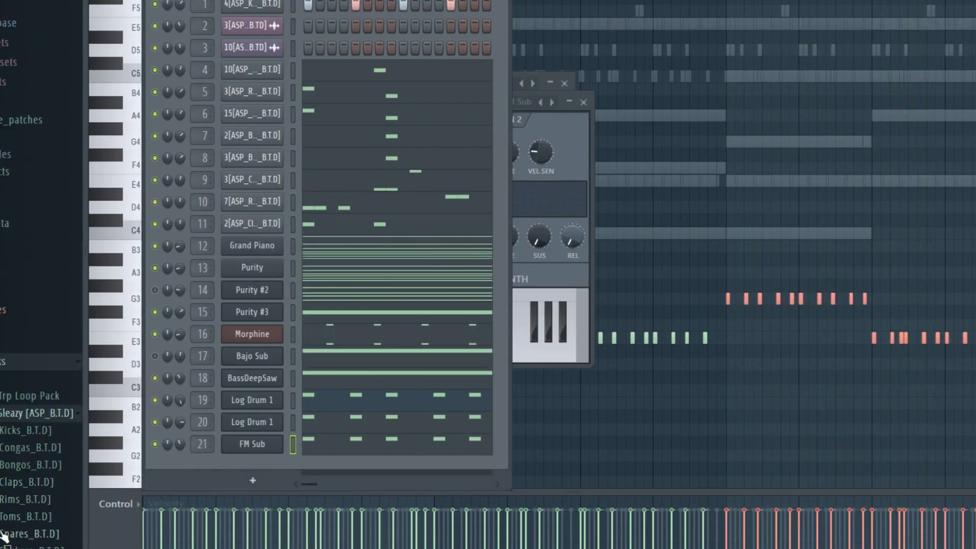
Audition several samples from the Snares_B.T.D folder and add the first snare as a new channel below FM Sub.
left_click(3, 534)
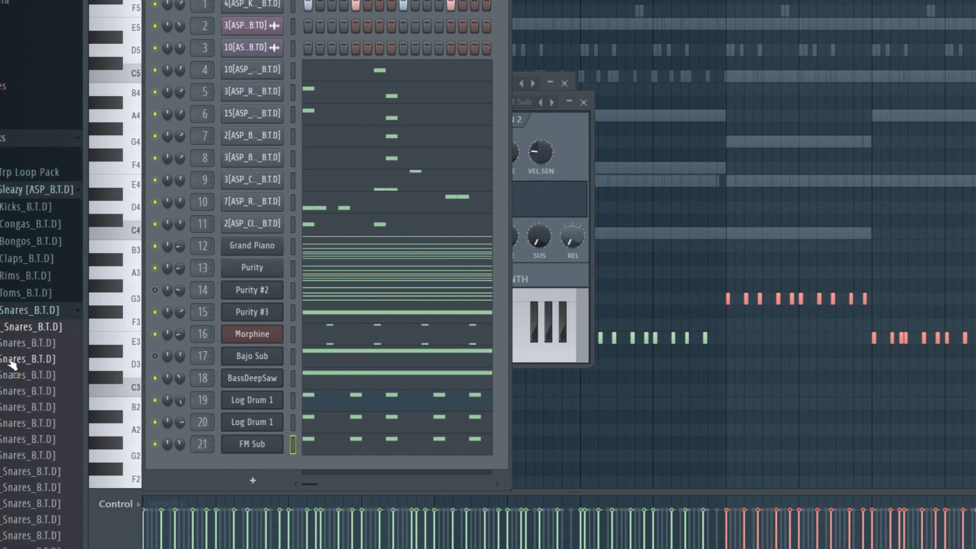
left_click(11, 359)
left_click(13, 376)
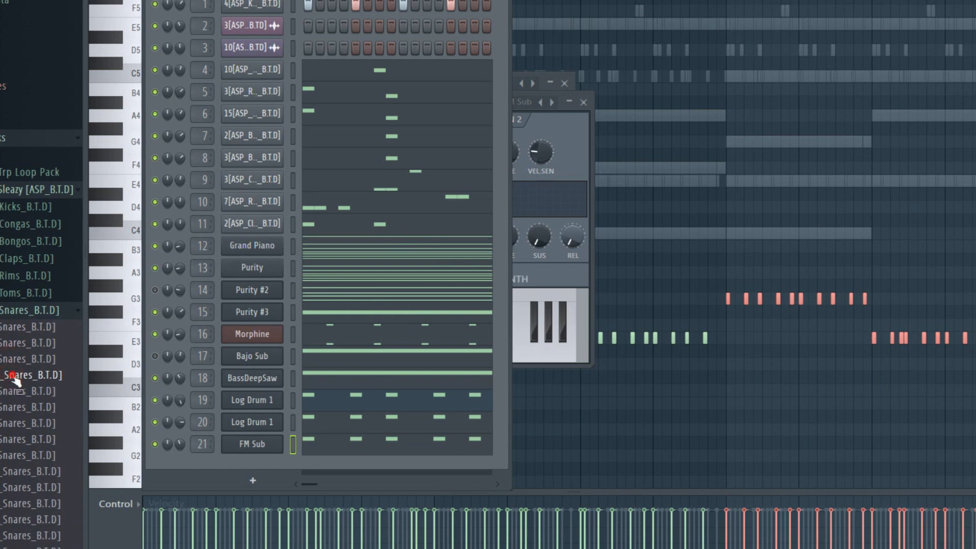
left_click(13, 332)
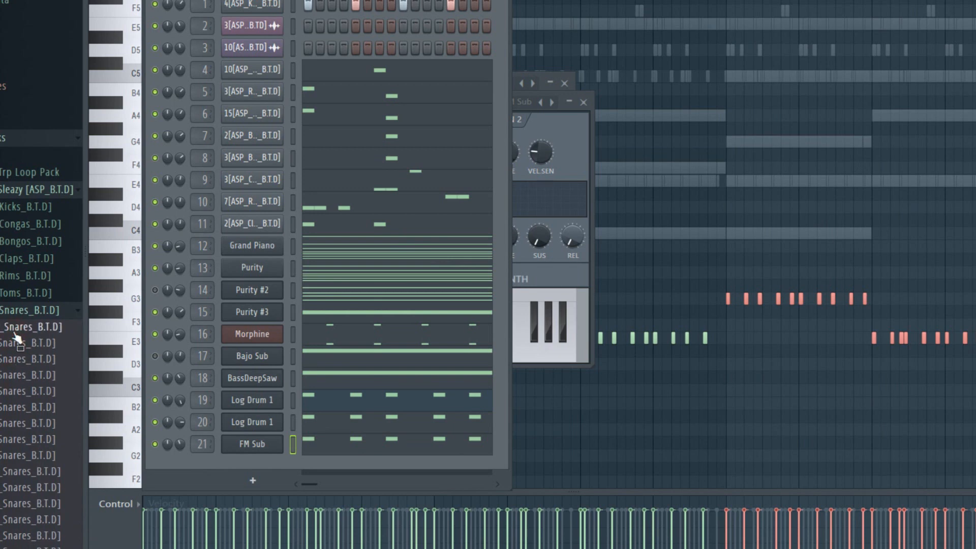
left_click(29, 393)
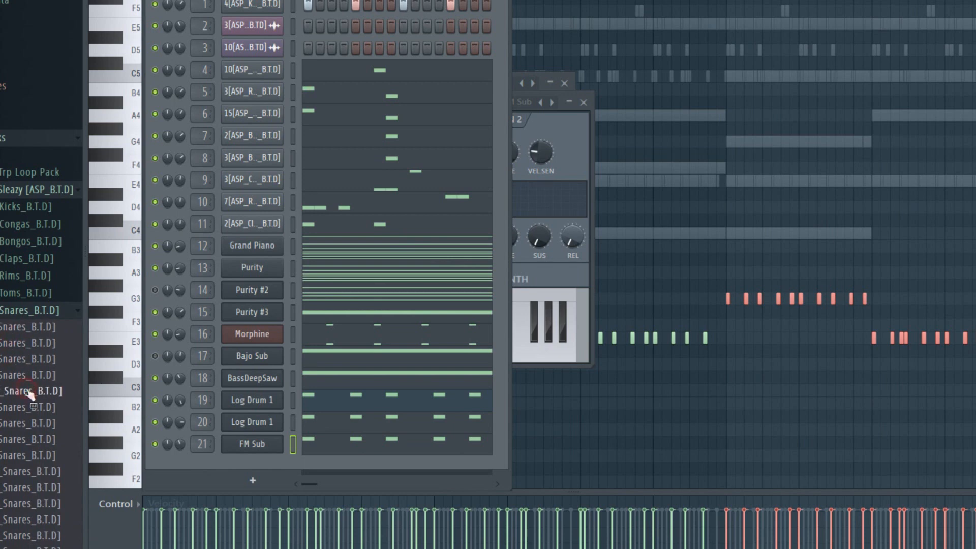
left_click(17, 377)
left_click(8, 360)
left_click(15, 376)
left_click(7, 329)
left_click_drag(214, 431, 255, 465)
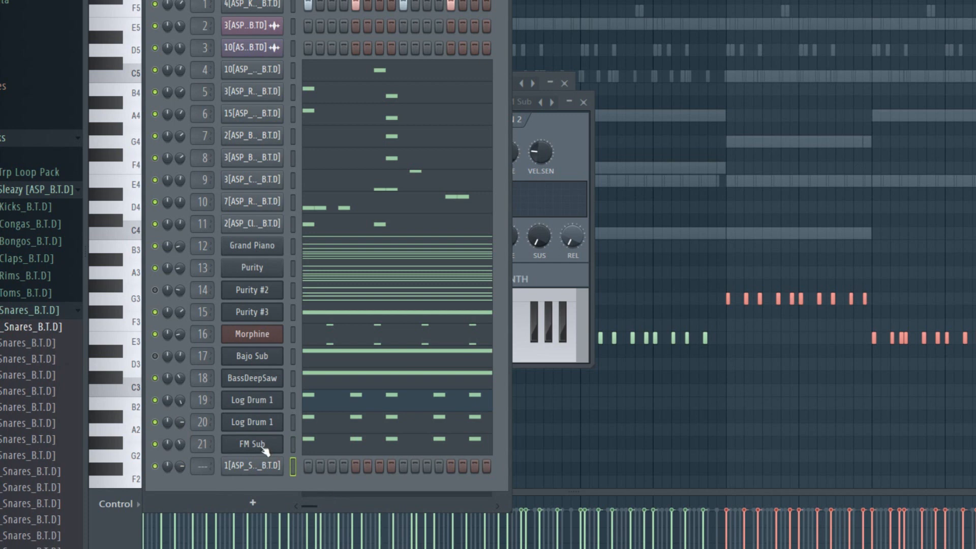
Copy the notes of the first Log Drum 1 channel into the new snare channel.
right_click(257, 402)
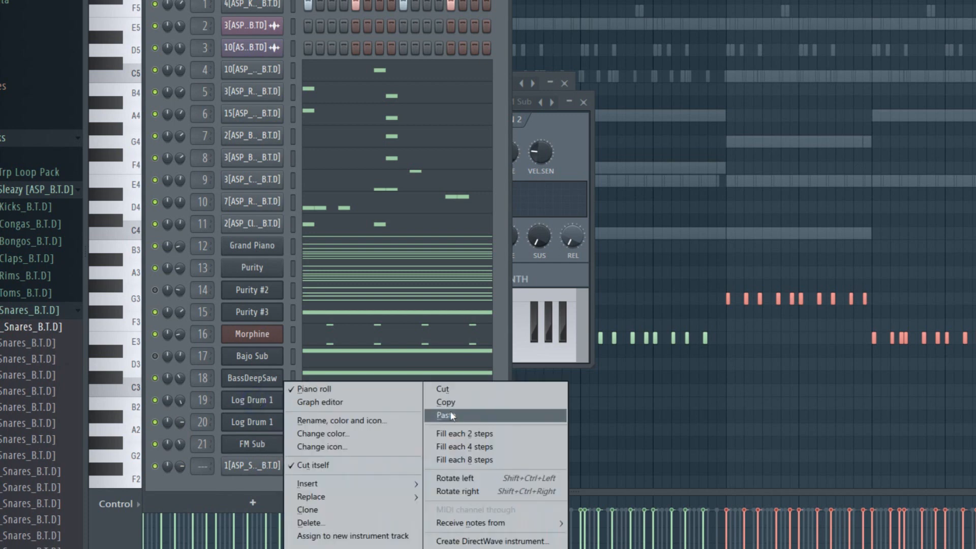
left_click(441, 402)
right_click(256, 472)
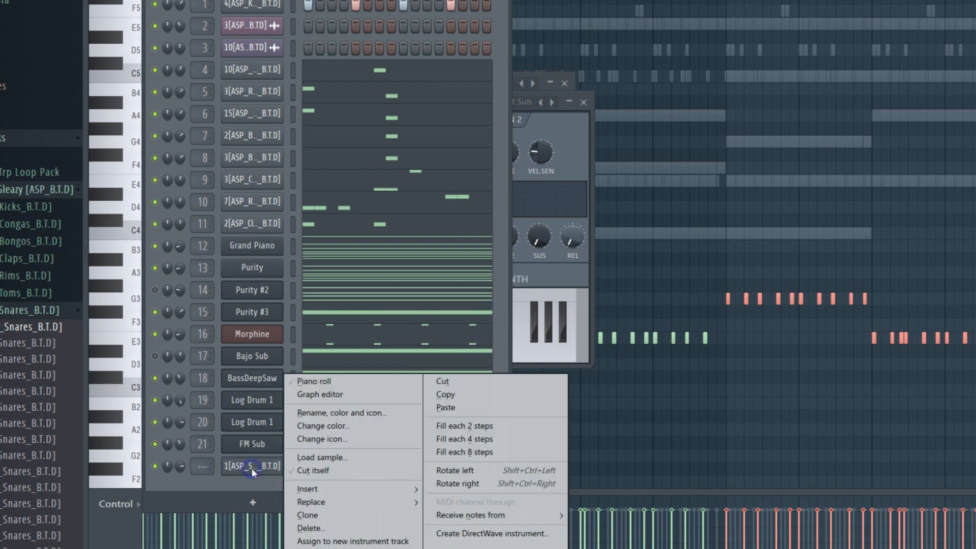
left_click(460, 405)
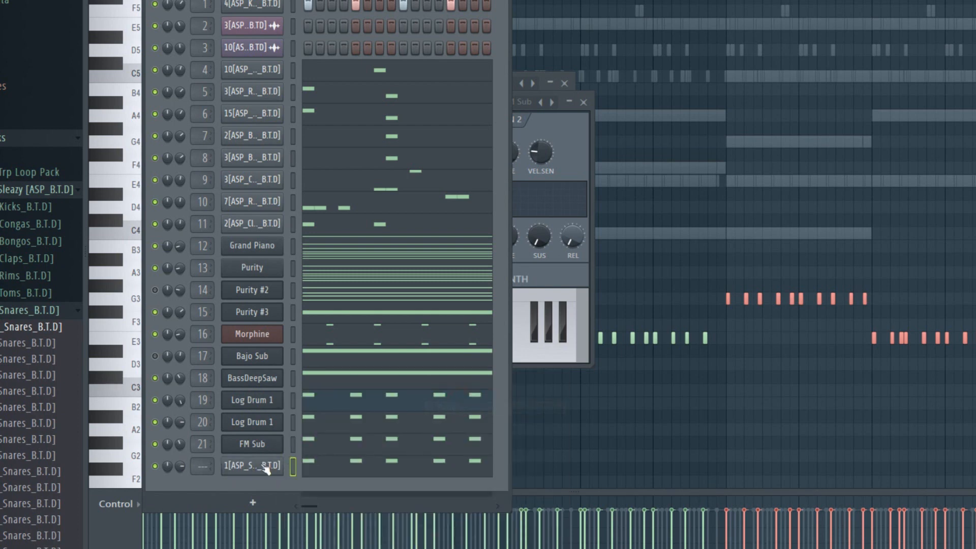
Transpose all notes of the snare channel up two octaves and play the pattern.
right_click(263, 467)
left_click(334, 383)
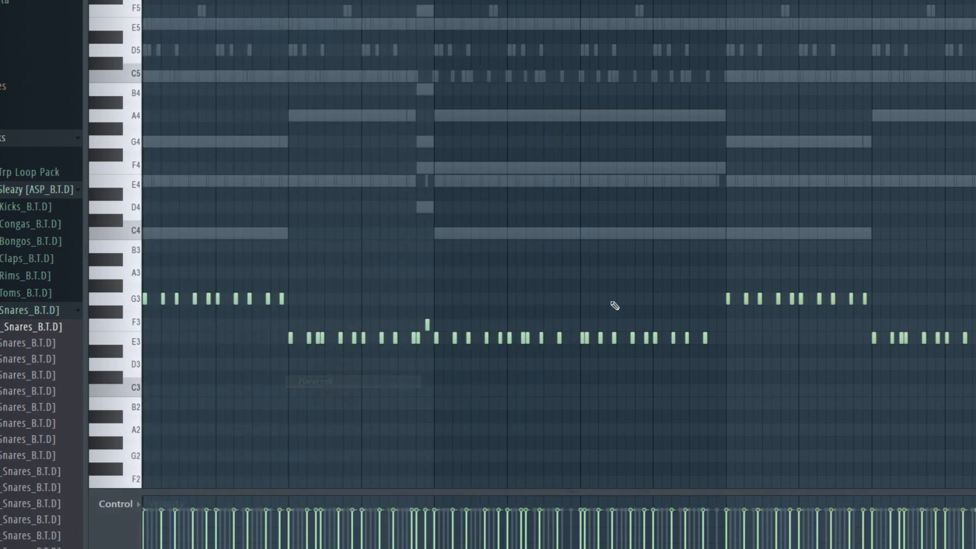
left_click_drag(697, 33, 955, 34)
key("ctrl+a")
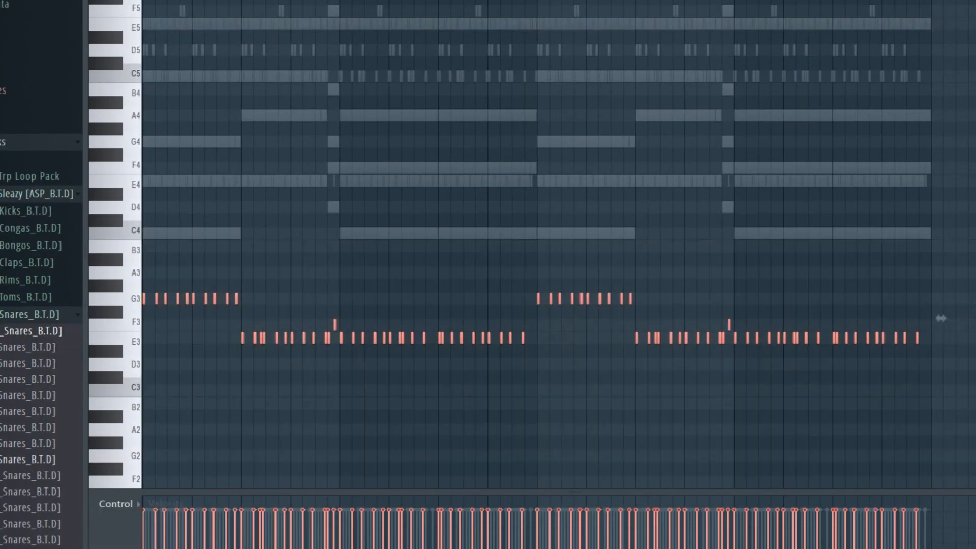
left_click_drag(942, 319, 941, 161)
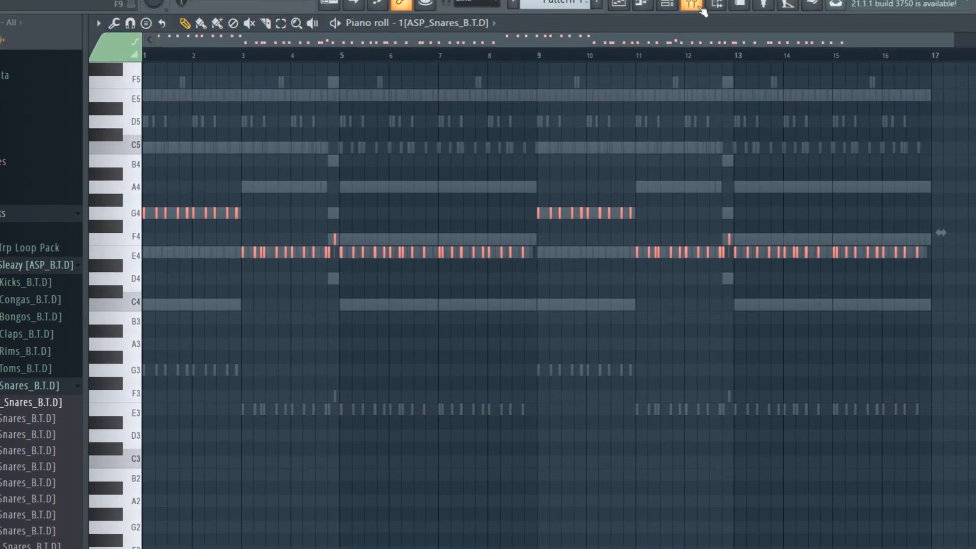
left_click_drag(941, 233, 942, 75)
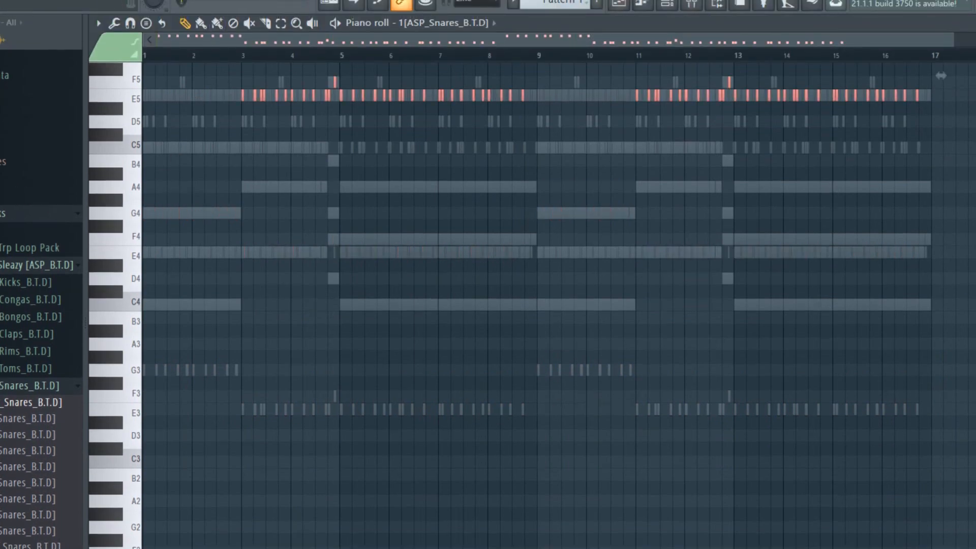
key("space")
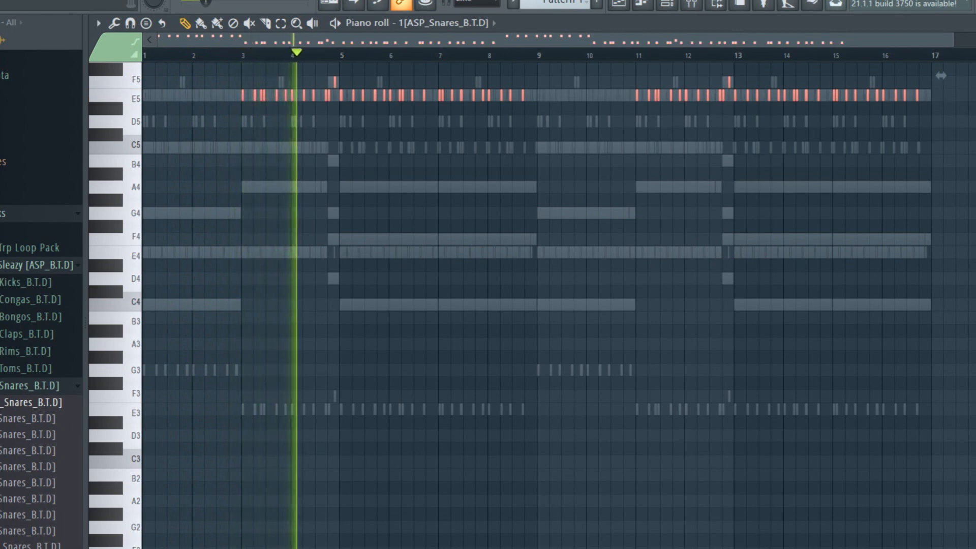
In a new eFlute channel, draw eight connected G3 notes across bars 1 and 2 following the log drum rhythm, and start E3 notes at bar 3.
left_click(678, 14)
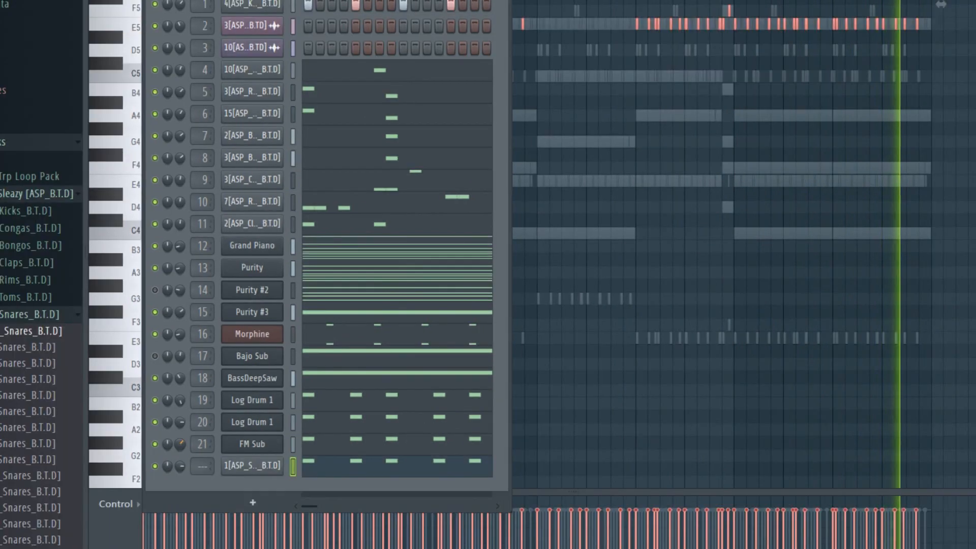
left_click(146, 298)
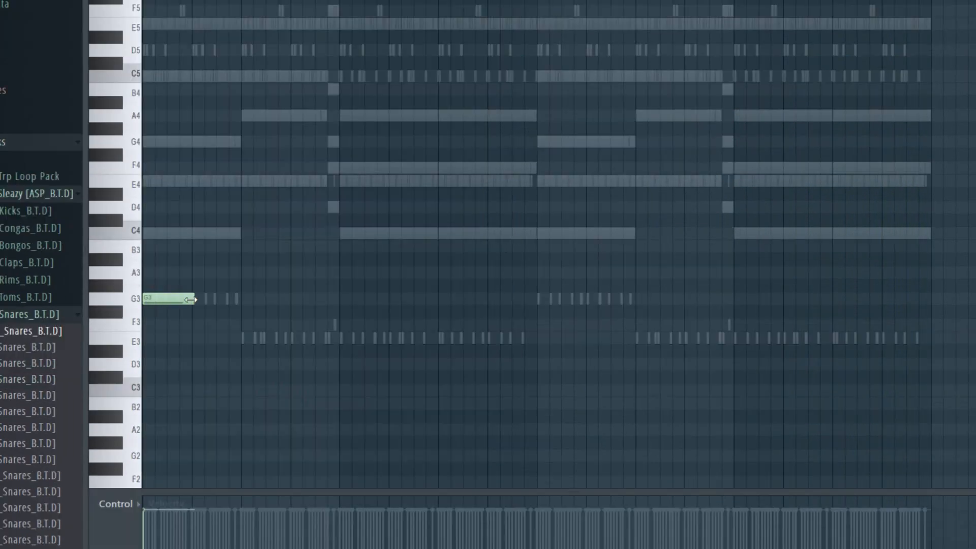
scroll(191, 300, "up", 4)
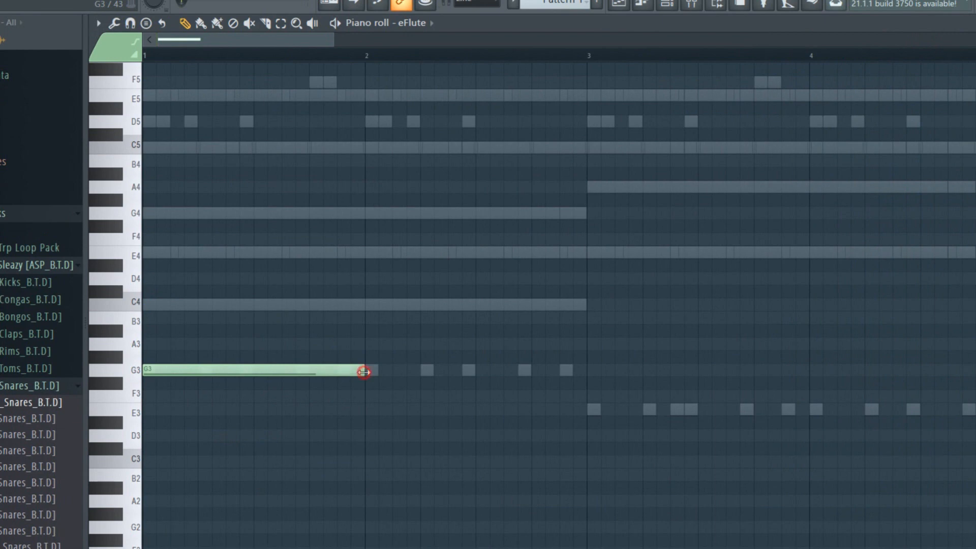
left_click_drag(364, 372, 219, 371)
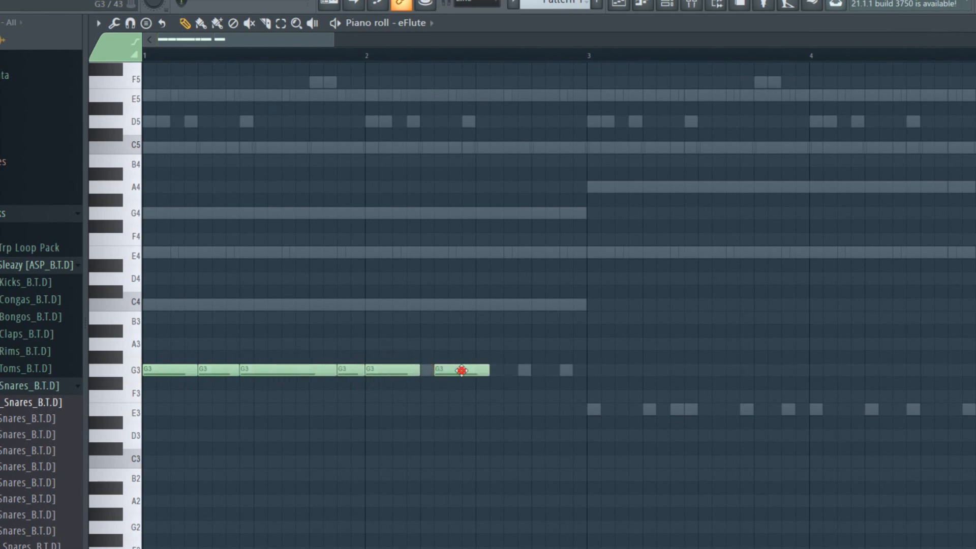
left_click(565, 373)
left_click_drag(655, 370, 589, 368)
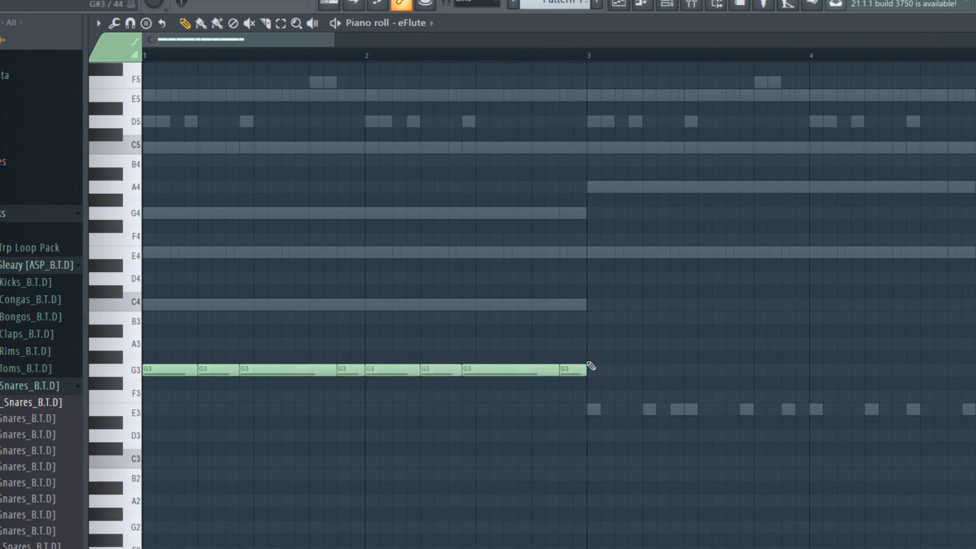
left_click(593, 409)
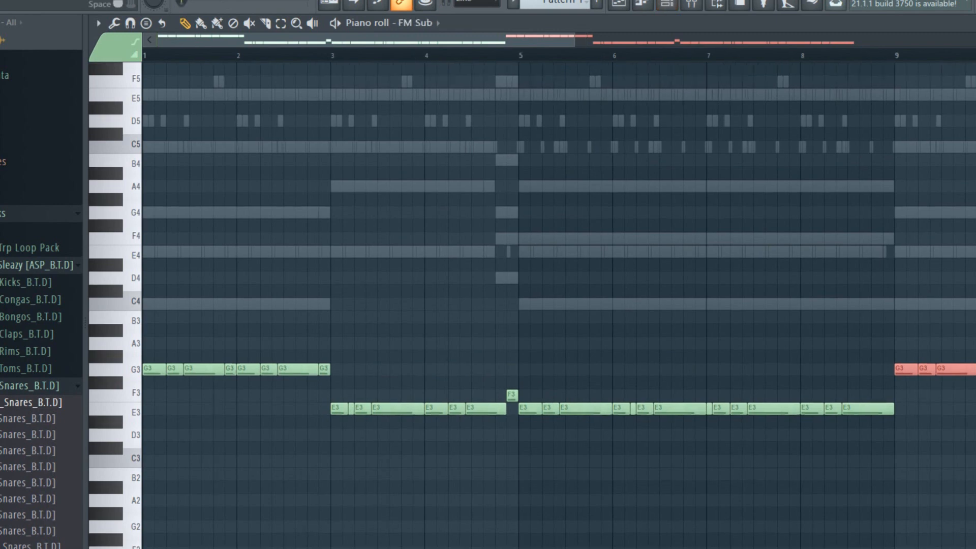
Play the pattern, add a Fruity DX10 channel below FM Sub and load its Log Drum 1 preset.
key("space")
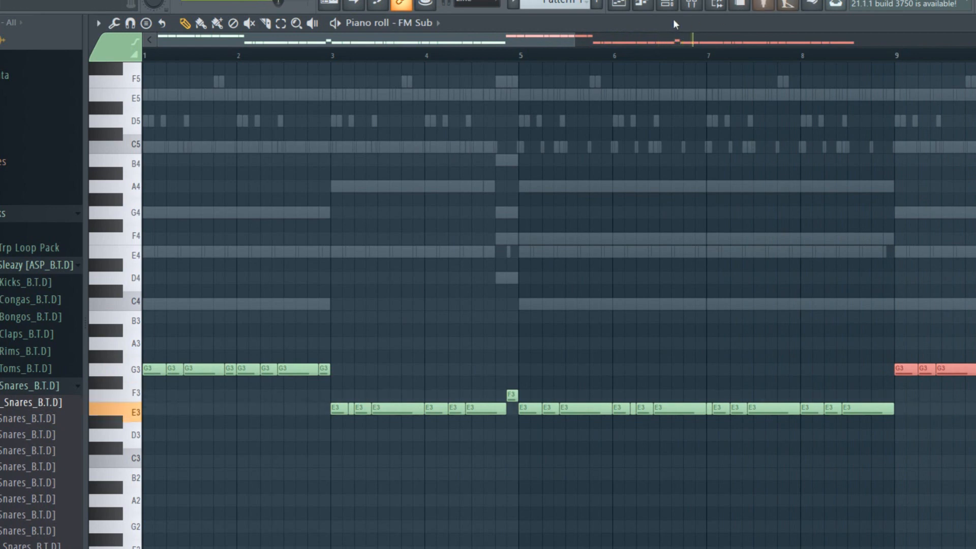
left_click(667, 3)
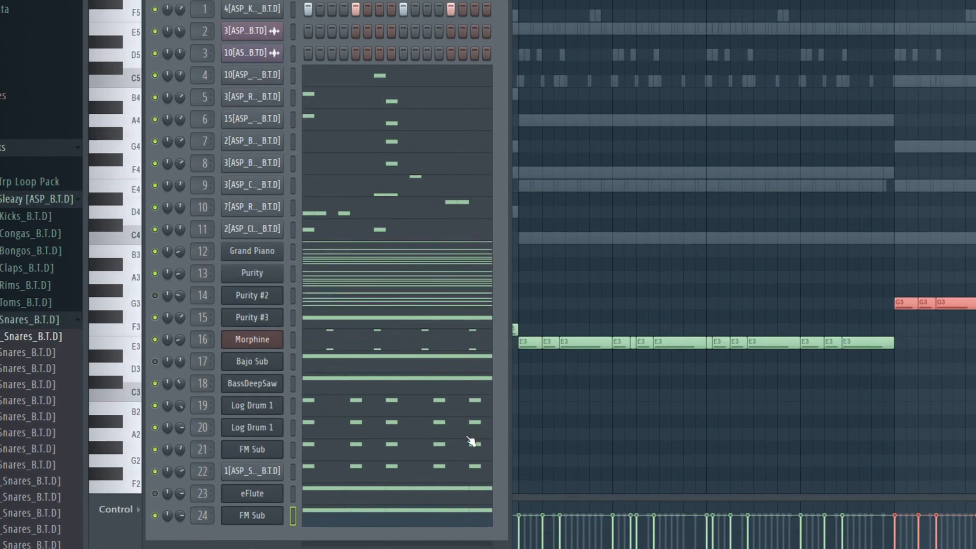
left_click(264, 543)
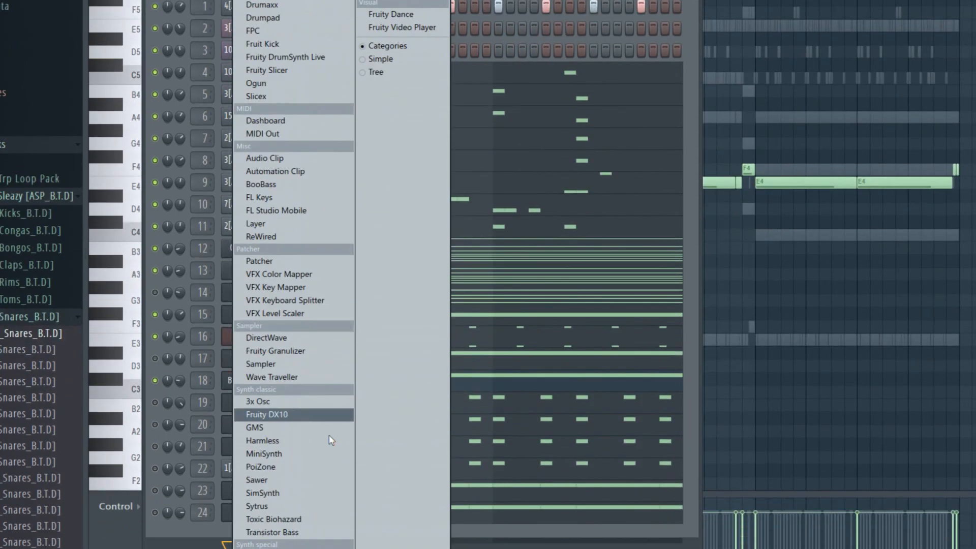
left_click(286, 484)
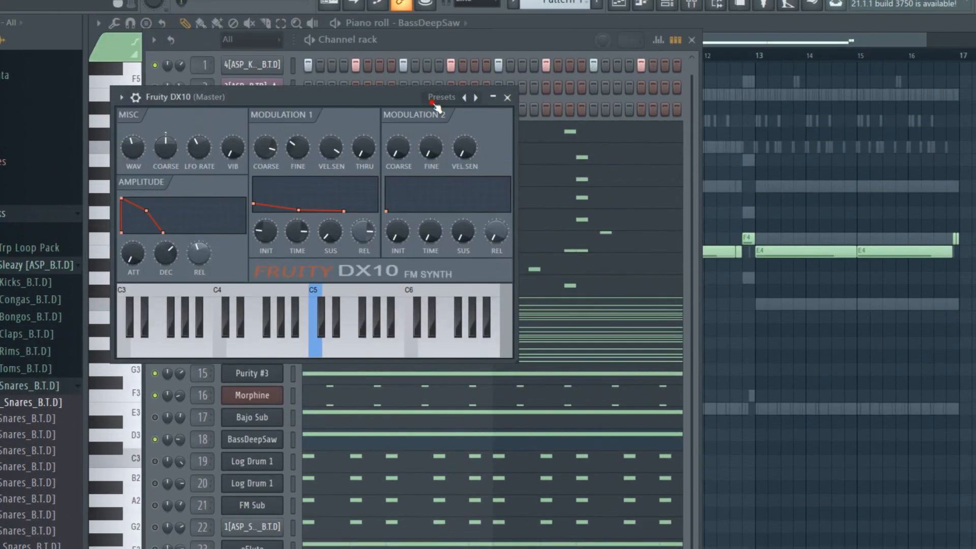
left_click(442, 26)
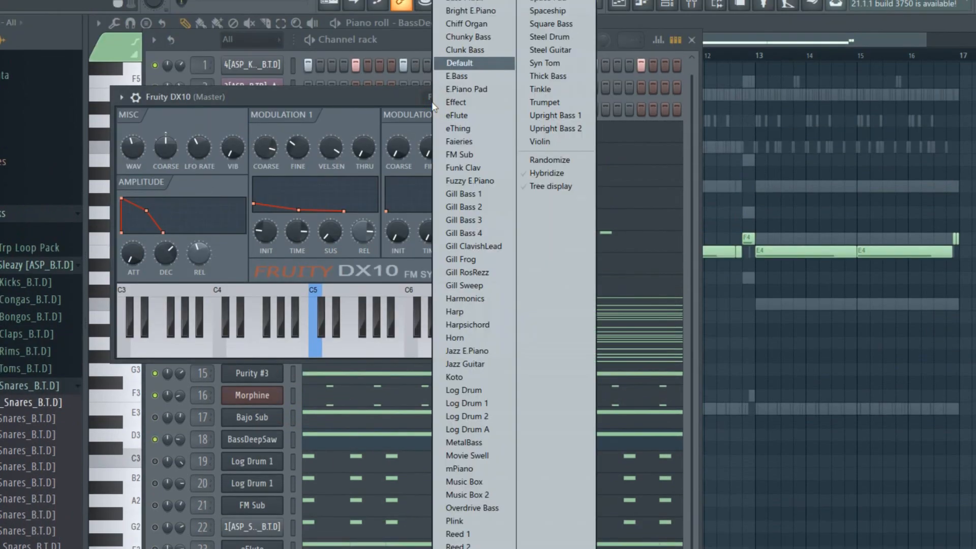
left_click(476, 405)
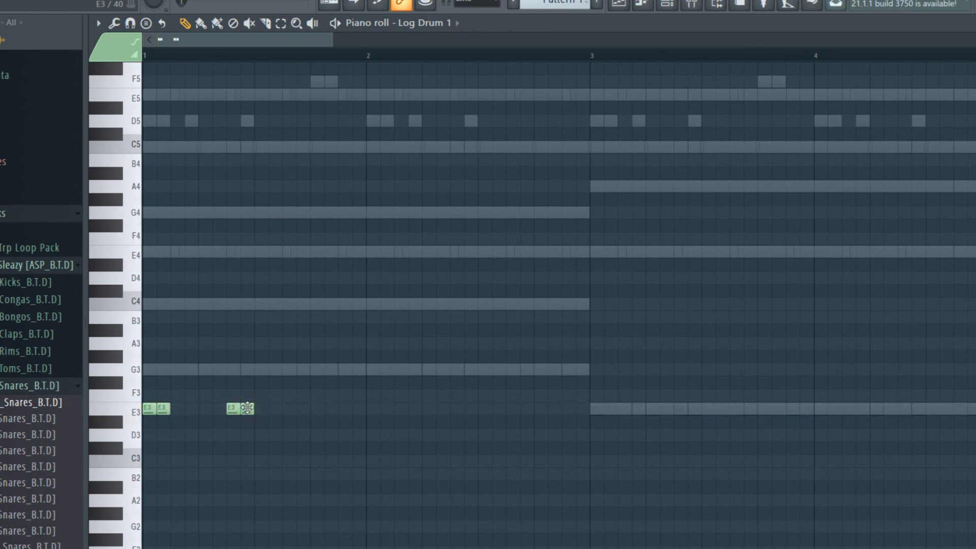
Extend the new Log Drum 1 part with two E3 notes late in bar 1 and E3, B2 and C3 notes across bar 2, playing it.
key("space")
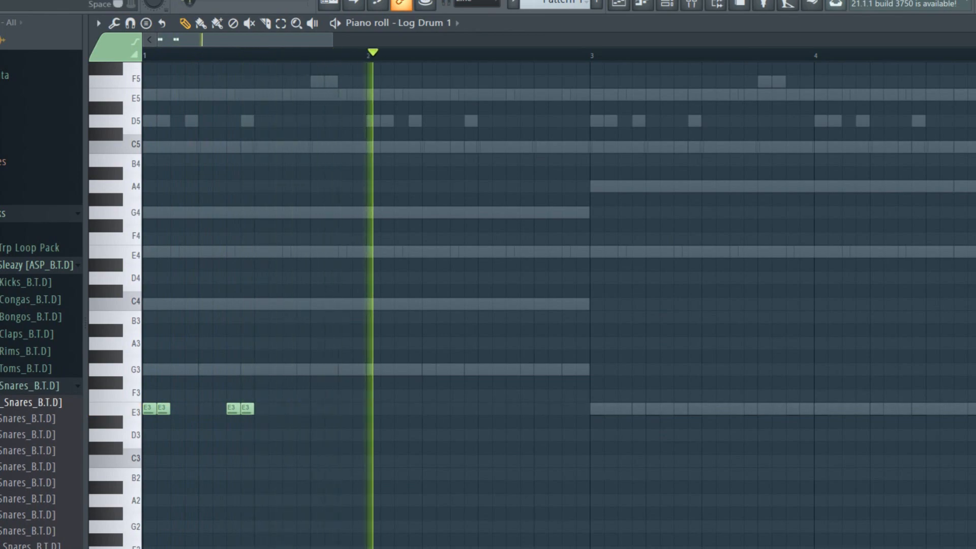
key("space")
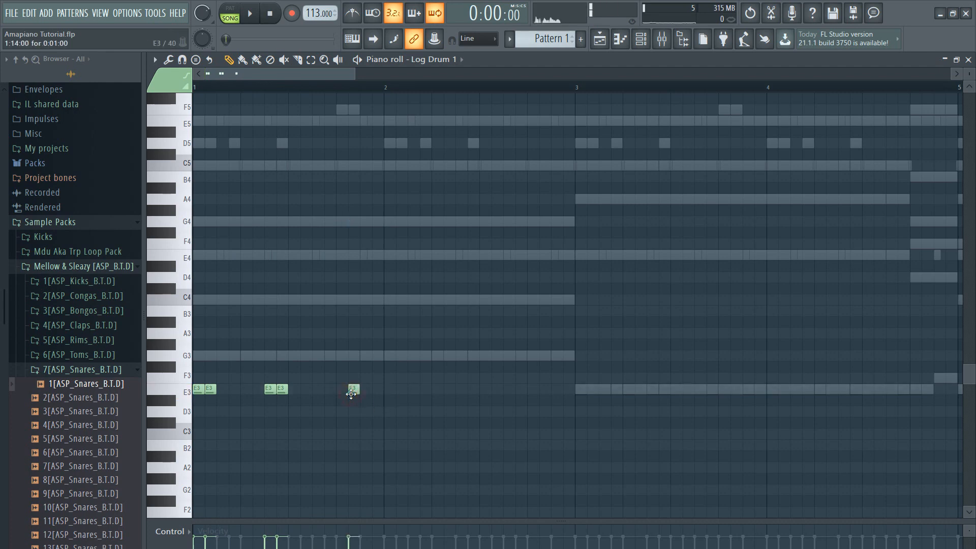
left_click(364, 390)
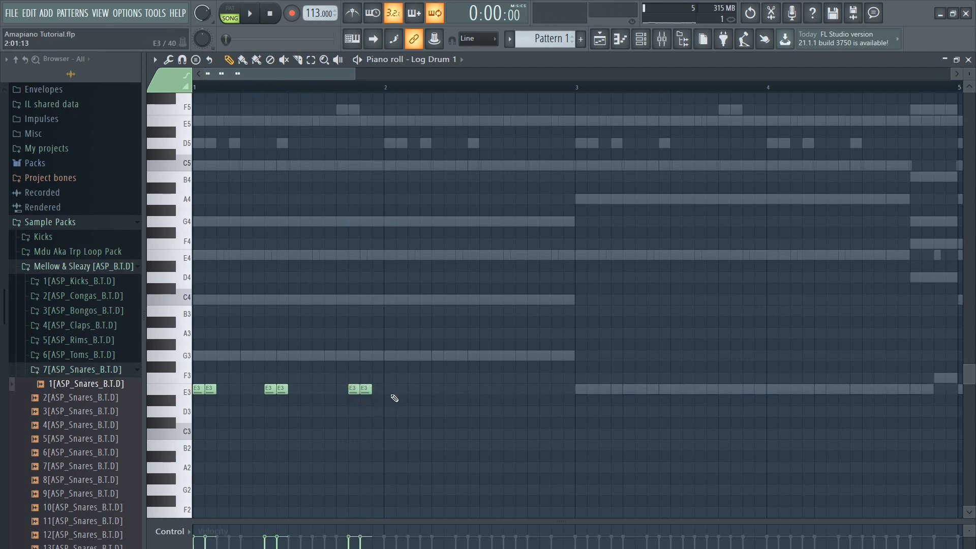
left_click(388, 390)
left_click(425, 447)
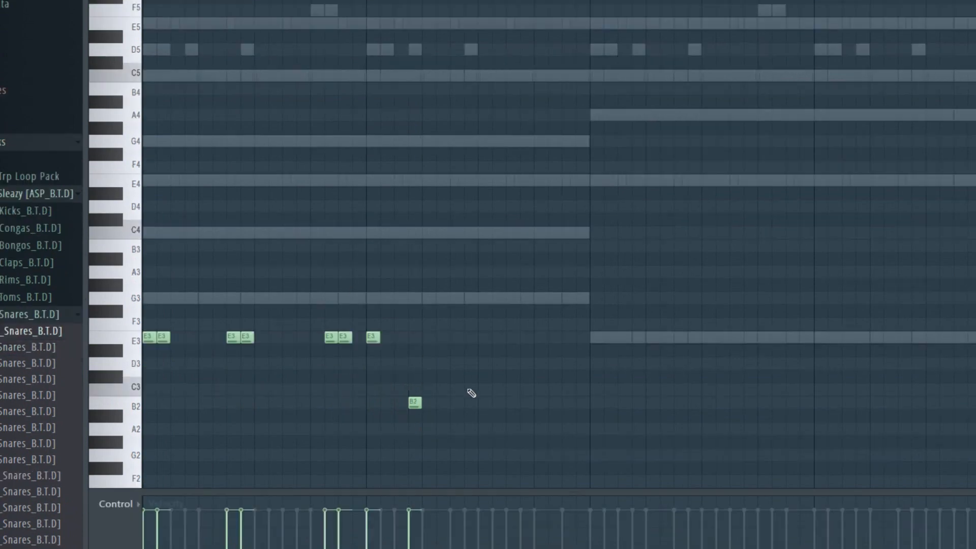
left_click(498, 337)
key("space")
key("space")
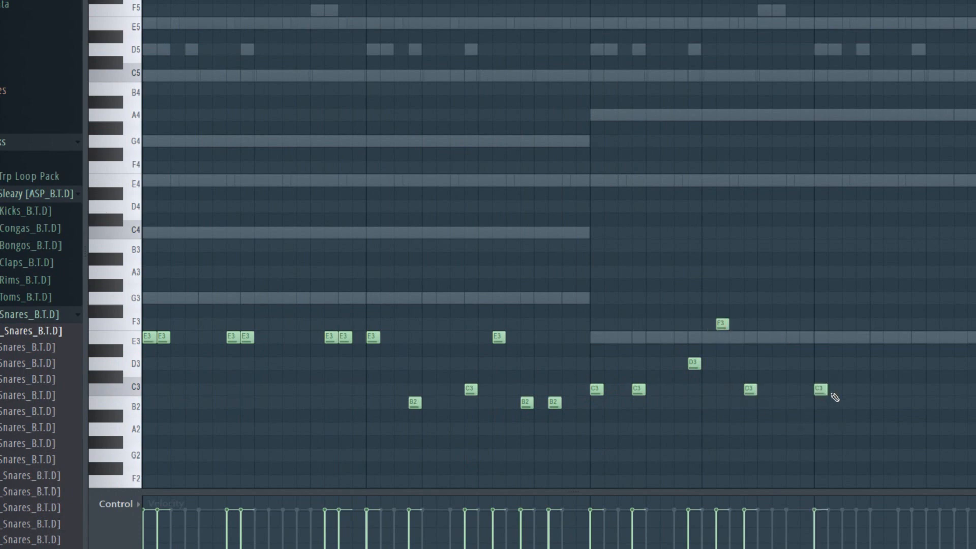
Continue the log drum part with C3, D3, F3 and B2 notes through bar 8, duplicate everything into bars 9 to 16 and play it.
left_click(916, 364)
left_click(944, 324)
scroll(356, 157, "right", 5)
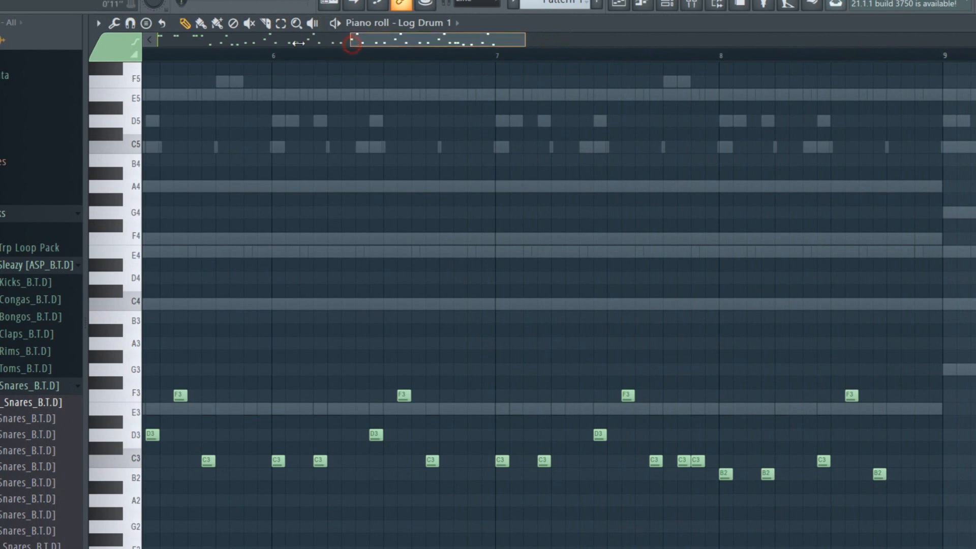
left_click_drag(352, 44, 152, 42)
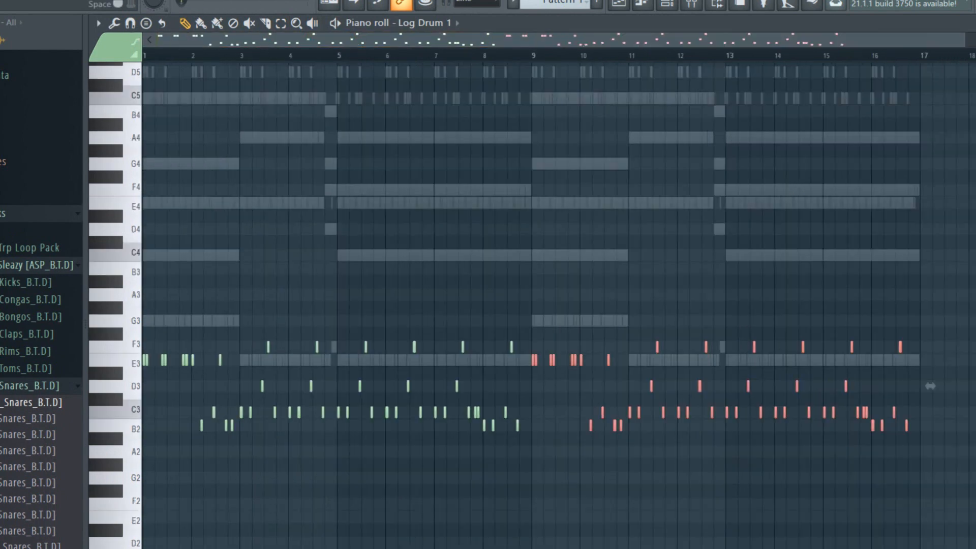
key("space")
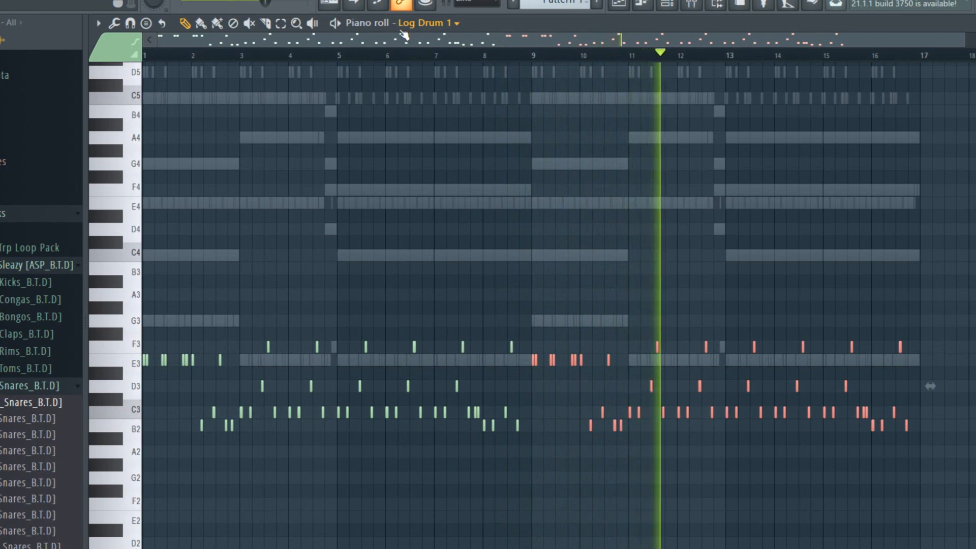
Adjust the volume of the FM Sub channel on track 27 during playback in the channel rack.
left_click(661, 8)
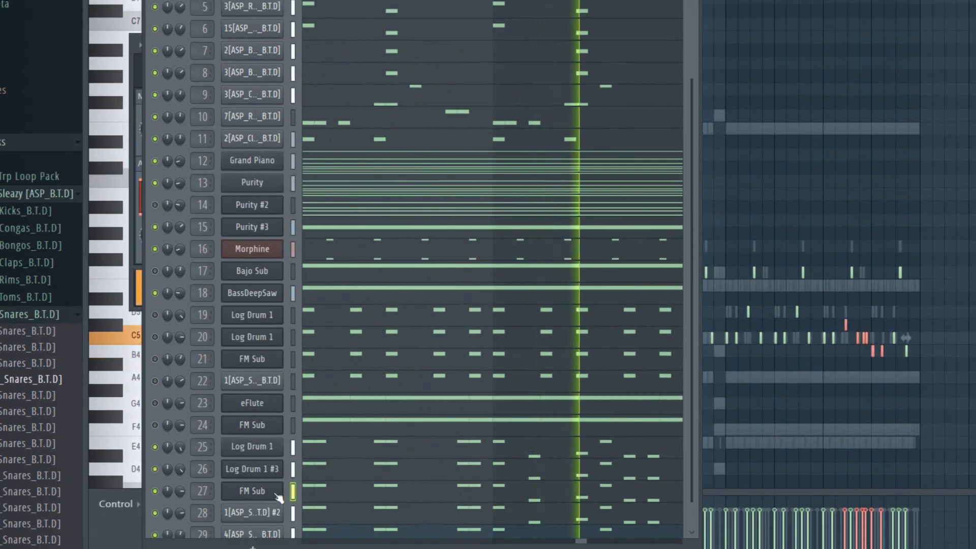
left_click_drag(180, 498, 180, 503)
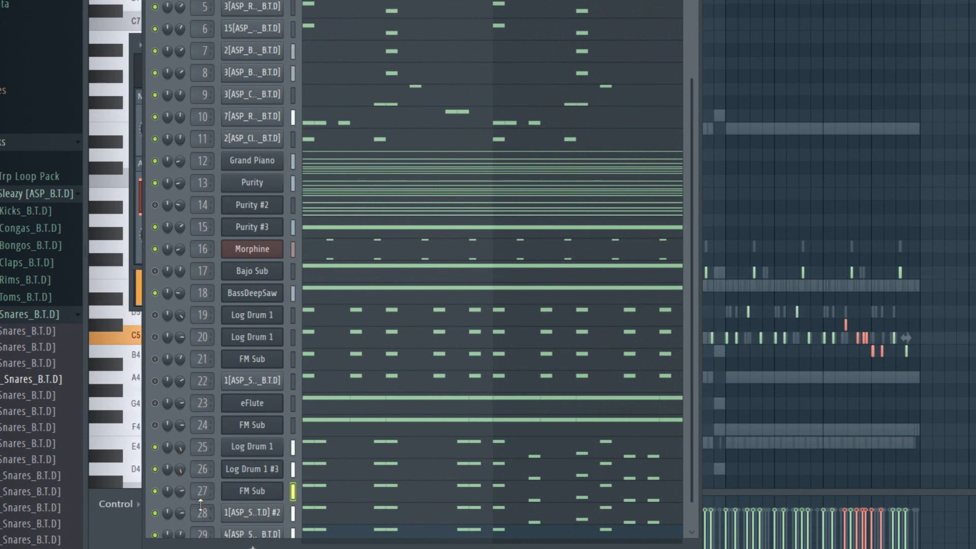
left_click_drag(180, 492, 180, 474)
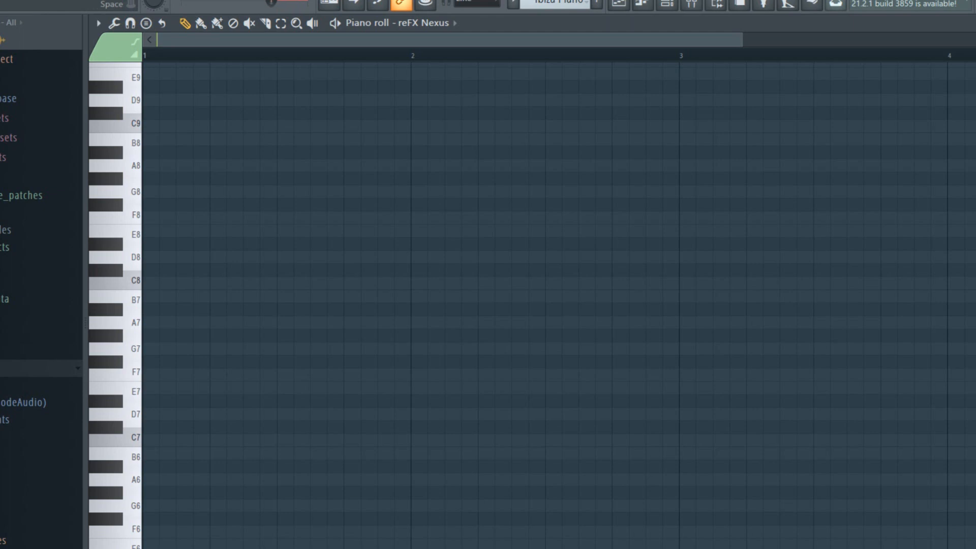
Draw two consecutive E7 notes at the start of bar 1 for reFX Nexus in the Ibiza Piano pattern.
key("space")
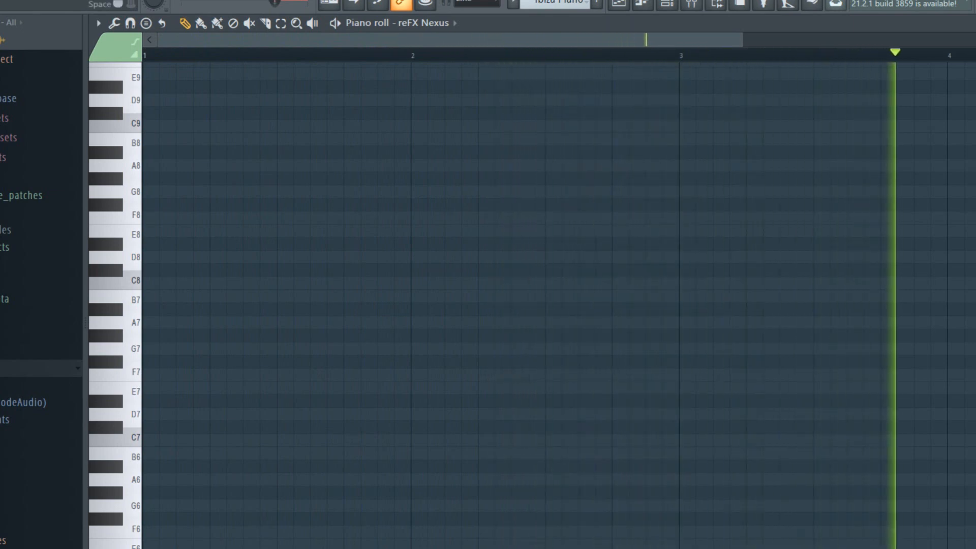
key("space")
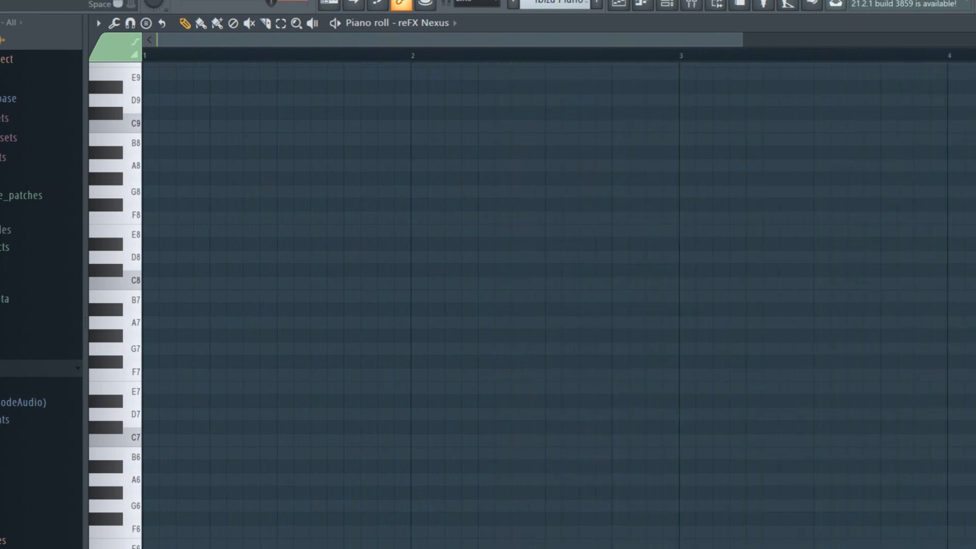
left_click(131, 399)
left_click(160, 390)
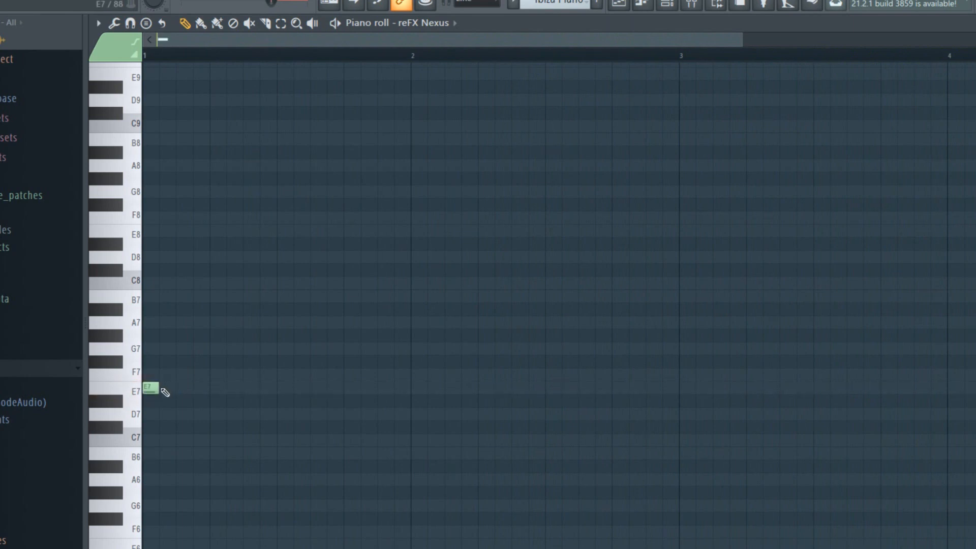
left_click(161, 388)
Add consecutive C8, G7 and A7 notes around the middle of bar 1 and play the phrase.
left_click(265, 232)
left_click_drag(269, 231, 270, 282)
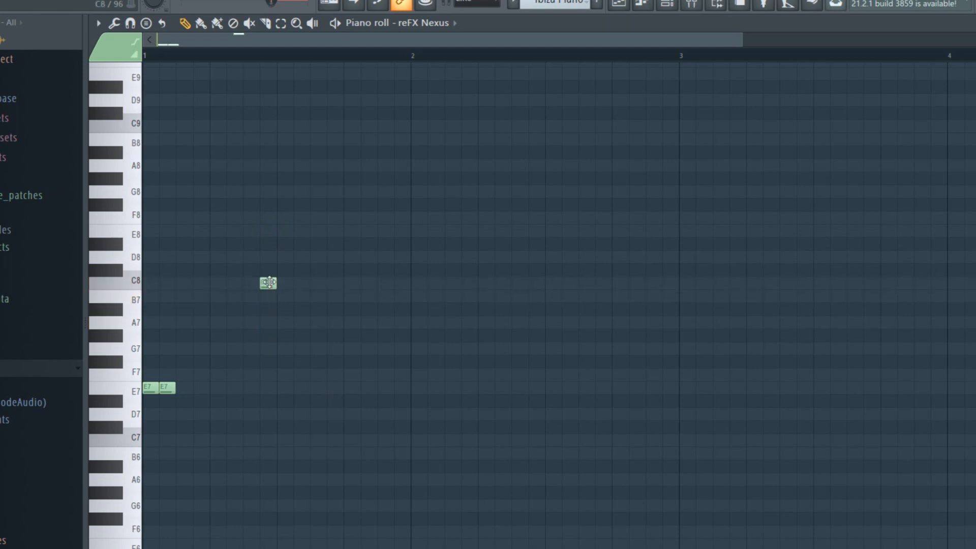
left_click(281, 348)
left_click(299, 322)
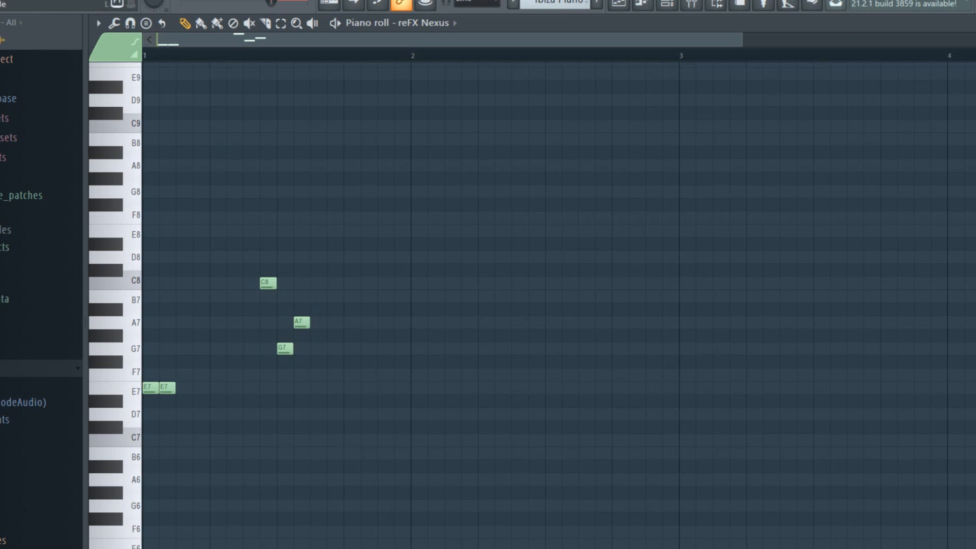
key("space")
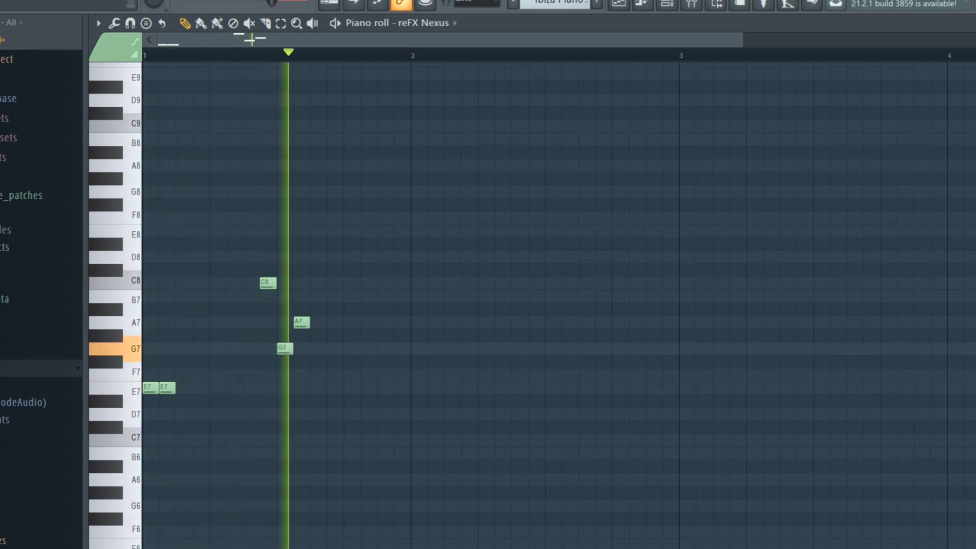
key("space")
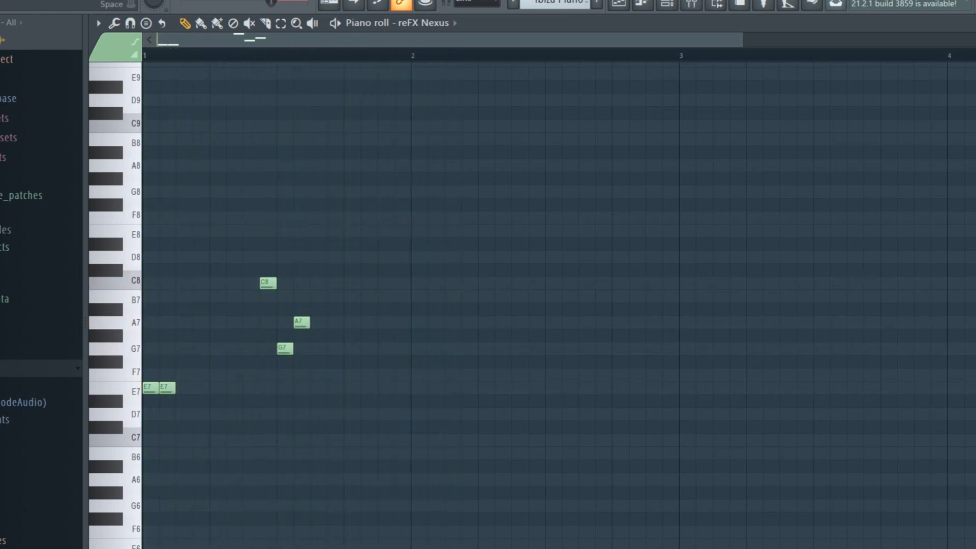
Draw two F7 notes at the start of bar 2, two pairs of D7 in its second half, F7 before bar 3 and E7 at bar 3.
left_click(420, 343)
left_click(433, 342)
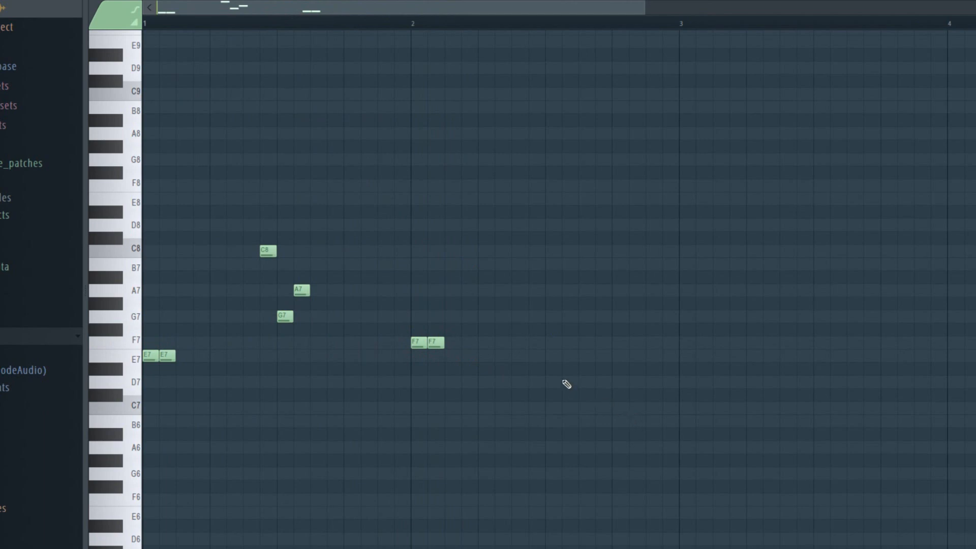
left_click(564, 382)
left_click(585, 382)
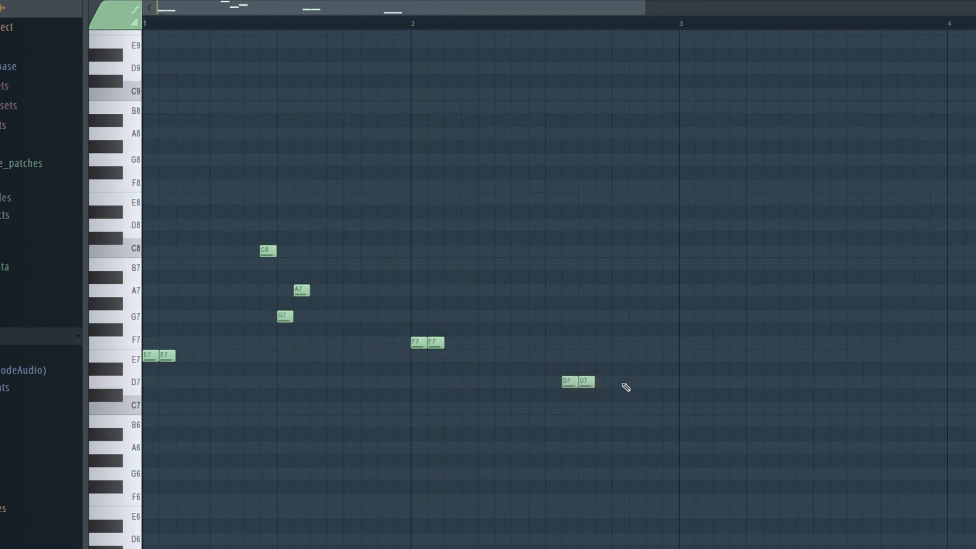
left_click(617, 381)
left_click(632, 381)
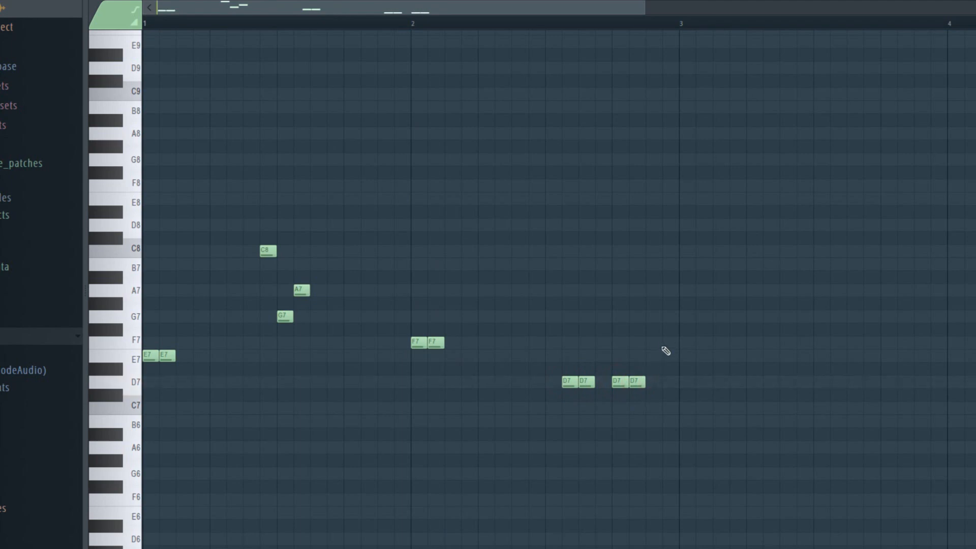
left_click(668, 342)
left_click(682, 357)
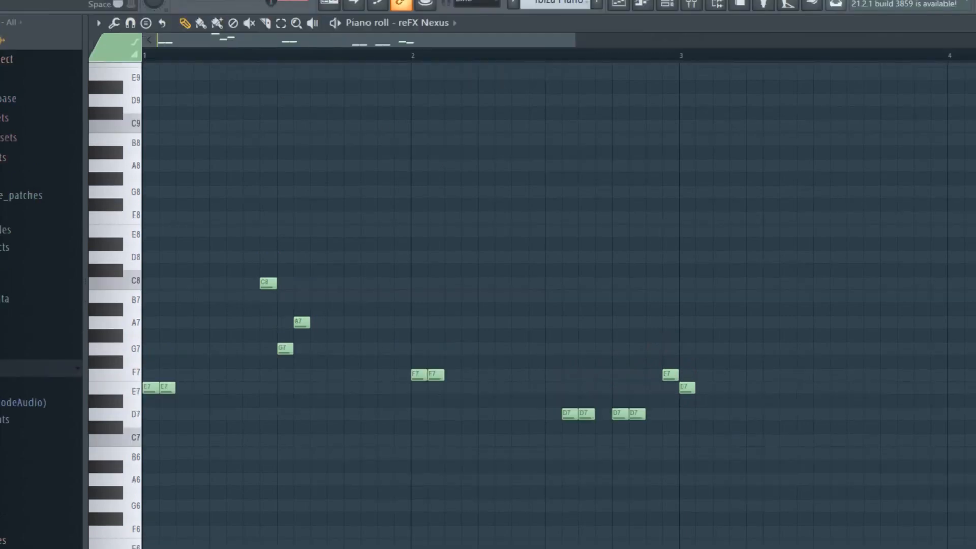
key("space")
Shift the F7 before bar 3 one step earlier, lower the two notes at the start of bar 2 to E7 and play the melody.
left_click_drag(671, 380, 660, 380)
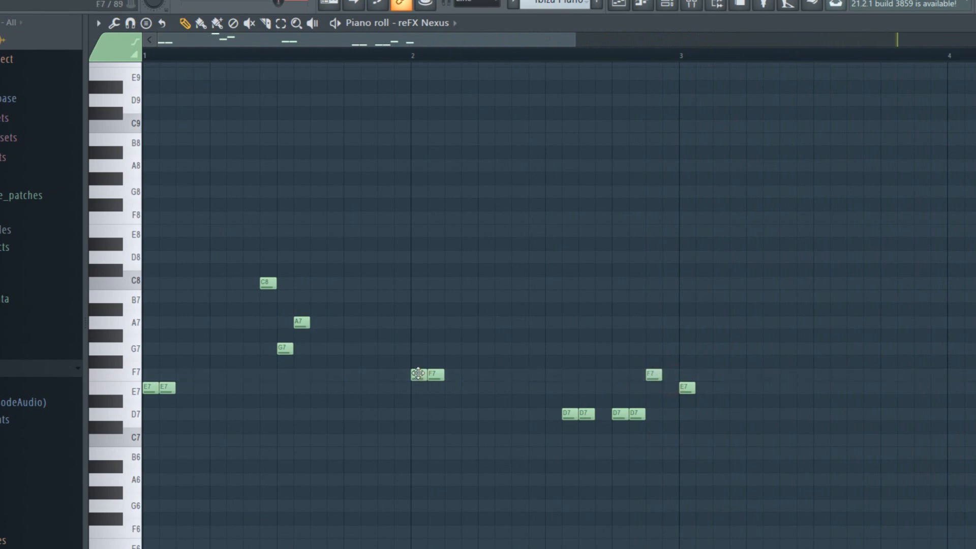
mouse_move(418, 374)
left_mouse_down()
mouse_move(418, 388)
mouse_move(434, 388)
left_mouse_up()
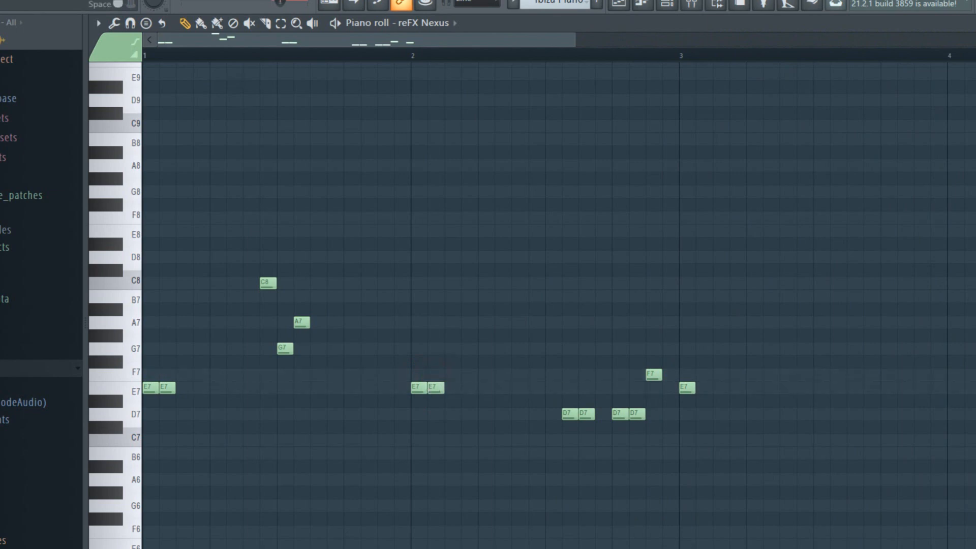
key("space")
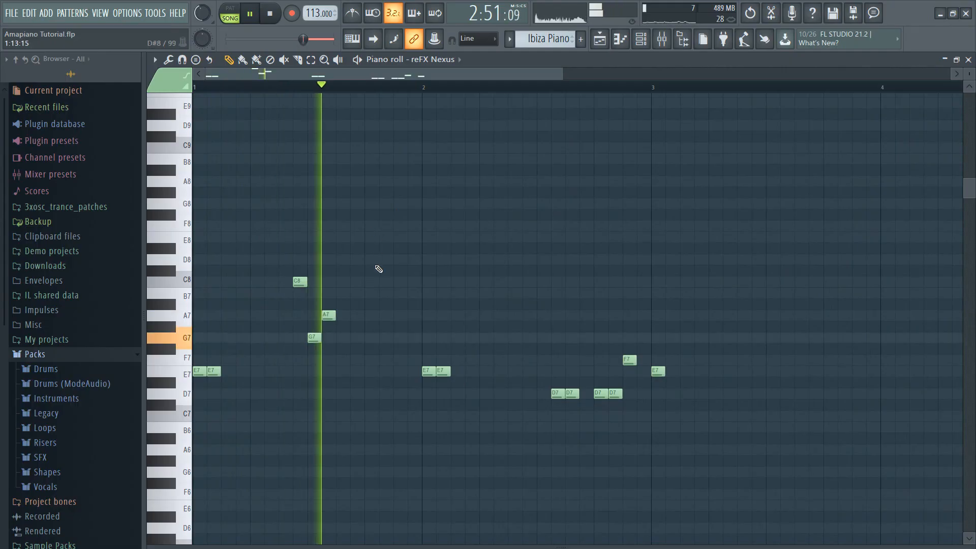
Copy the C8, G7, A7 phrase from bar 1 into bar 3 and draw two E7 notes at the start of bar 4.
left_click_drag(375, 266, 888, 337)
left_click_drag(859, 304, 758, 281)
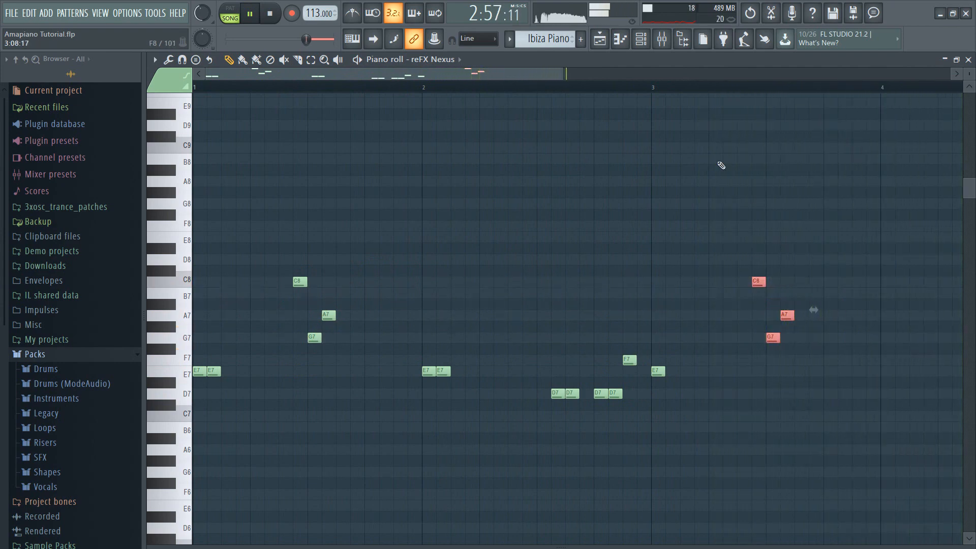
left_click(204, 87)
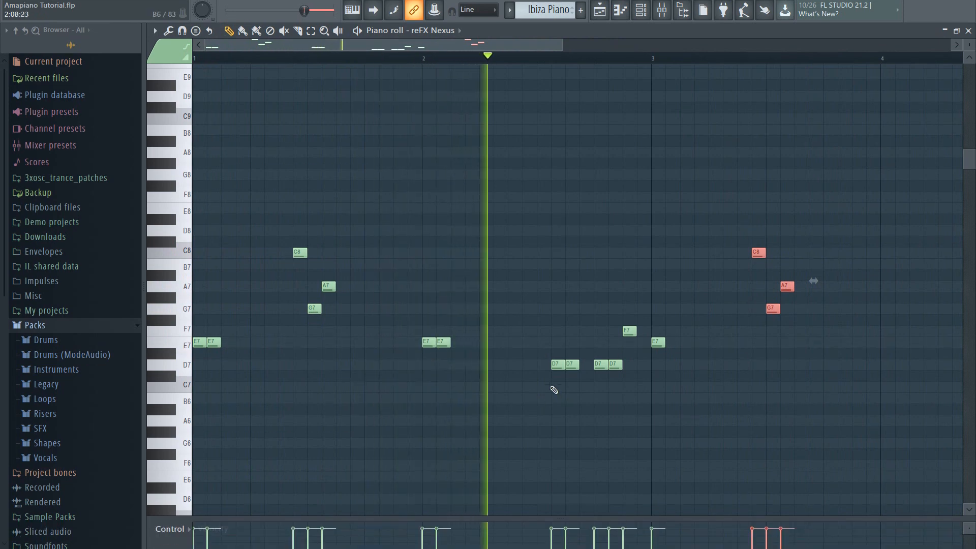
left_click(598, 364)
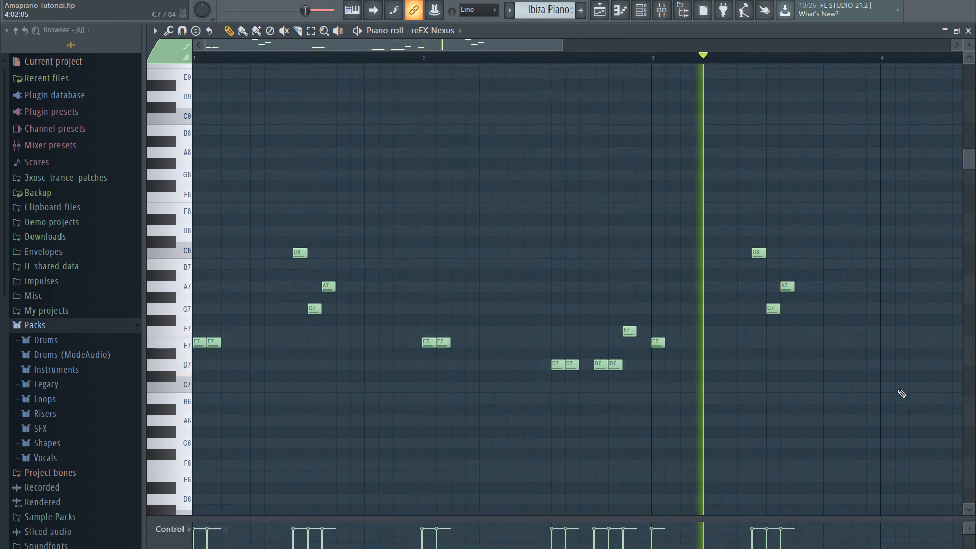
left_click(882, 343)
left_click(902, 344)
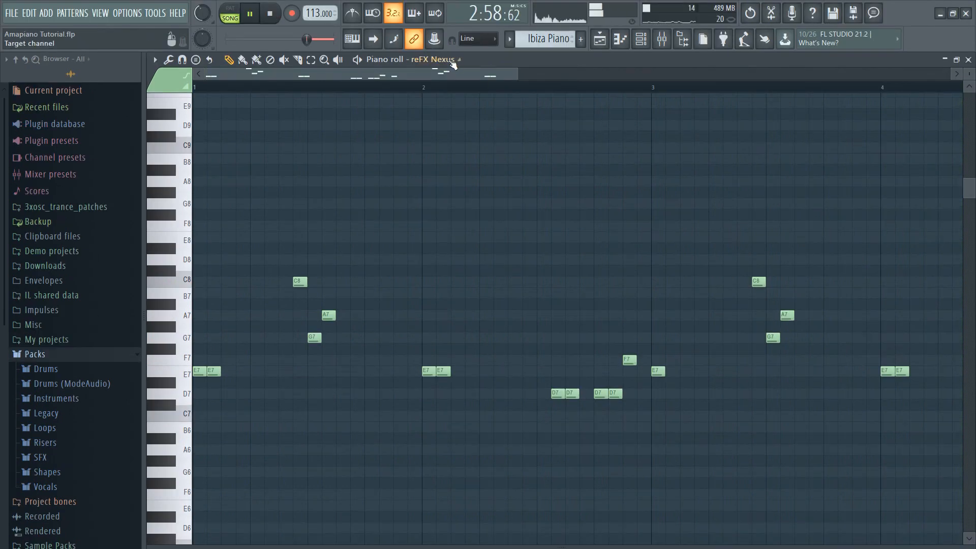
Draw two E7 notes and an F7 late in bar 4 and two E7 at bar 5, and copy the C8, G7, A7 phrase into bar 5.
left_click_drag(457, 78, 541, 86)
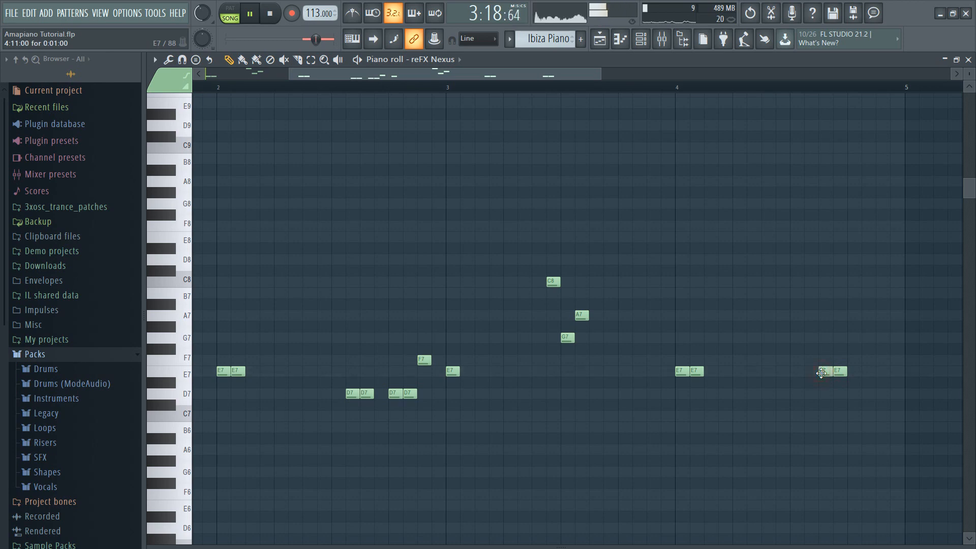
left_click(852, 362)
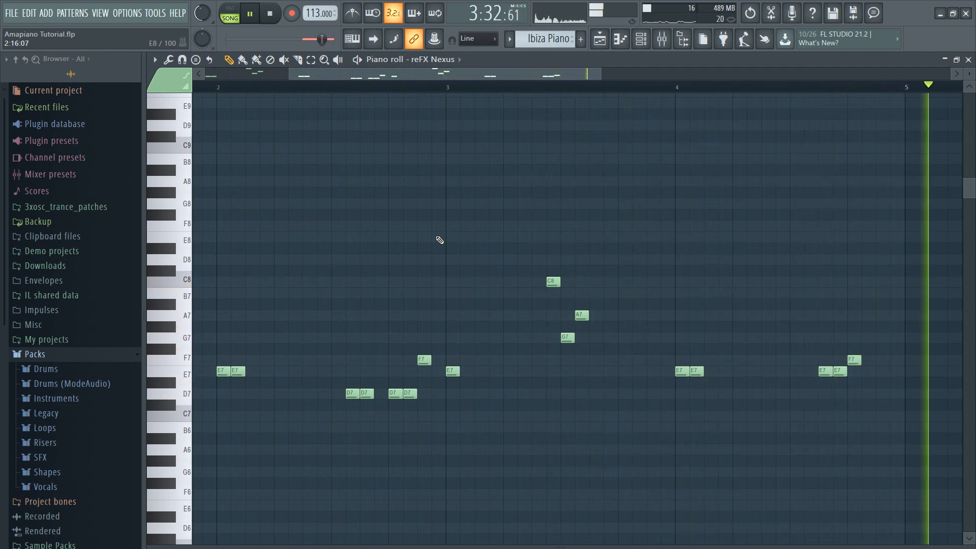
left_click(910, 373)
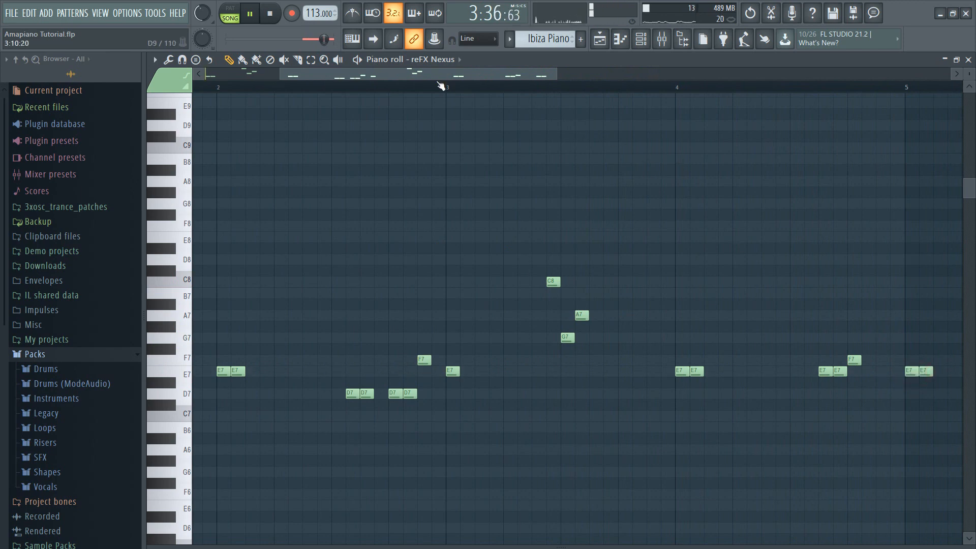
left_click_drag(411, 70, 523, 79)
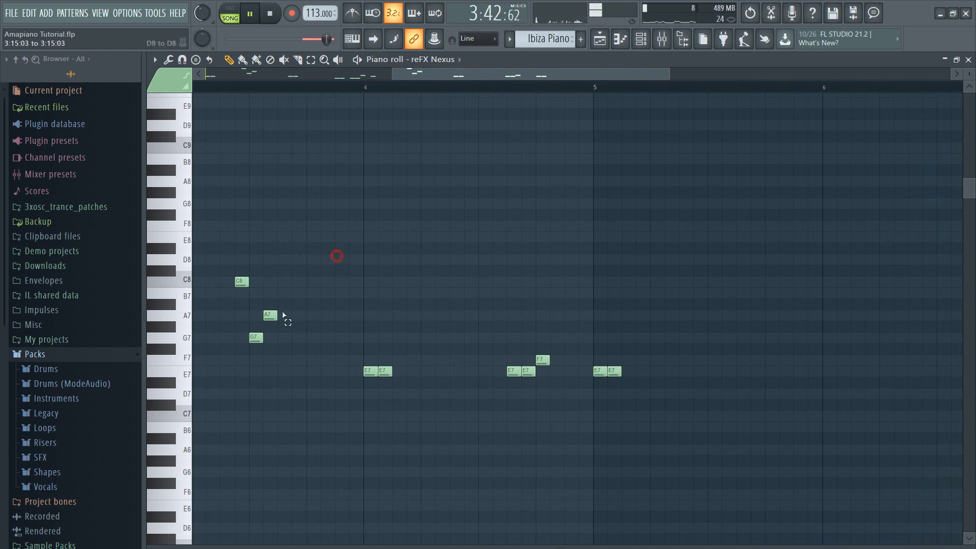
mouse_move(337, 256)
left_mouse_down()
mouse_move(236, 367)
mouse_move(409, 337)
mouse_move(695, 332)
left_mouse_up()
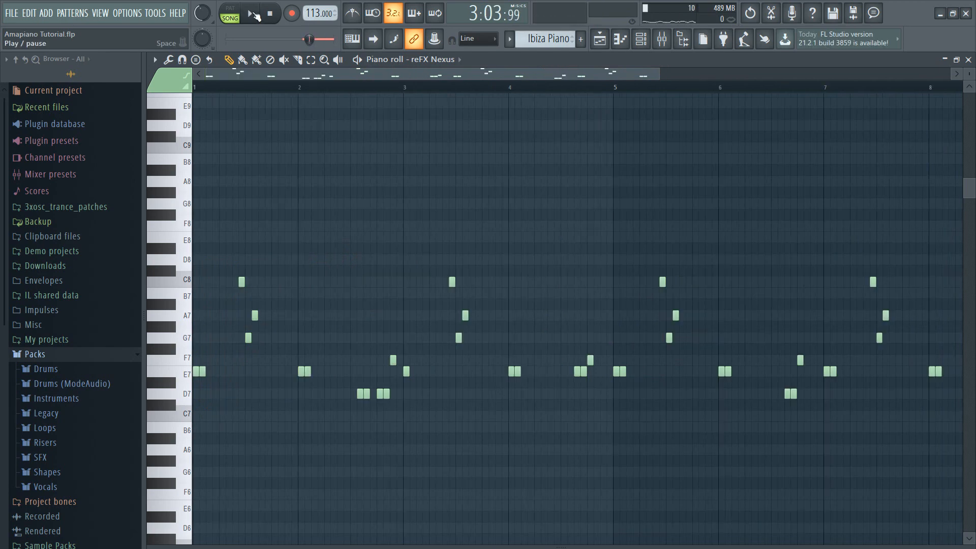
Play back the eight-bar Ibiza Piano melody.
left_click(255, 13)
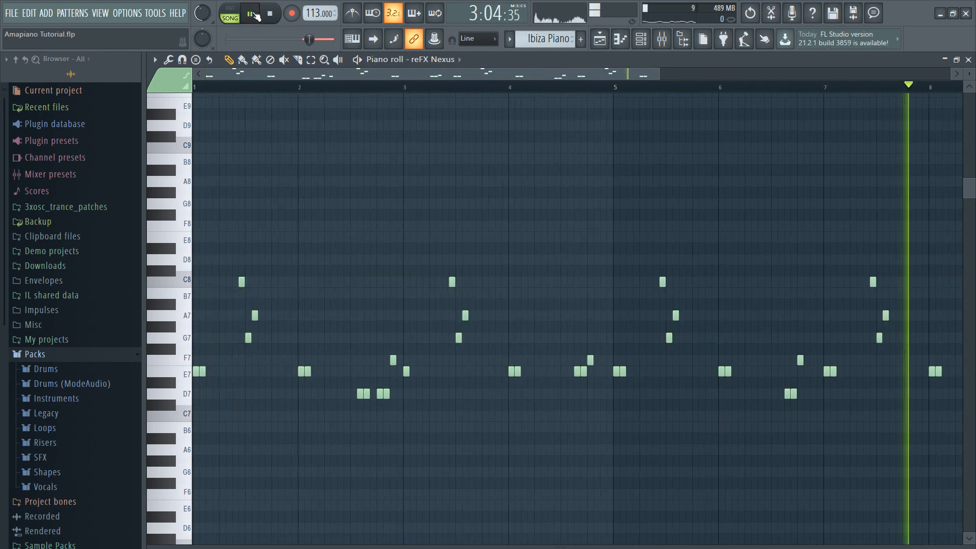
left_click(277, 12)
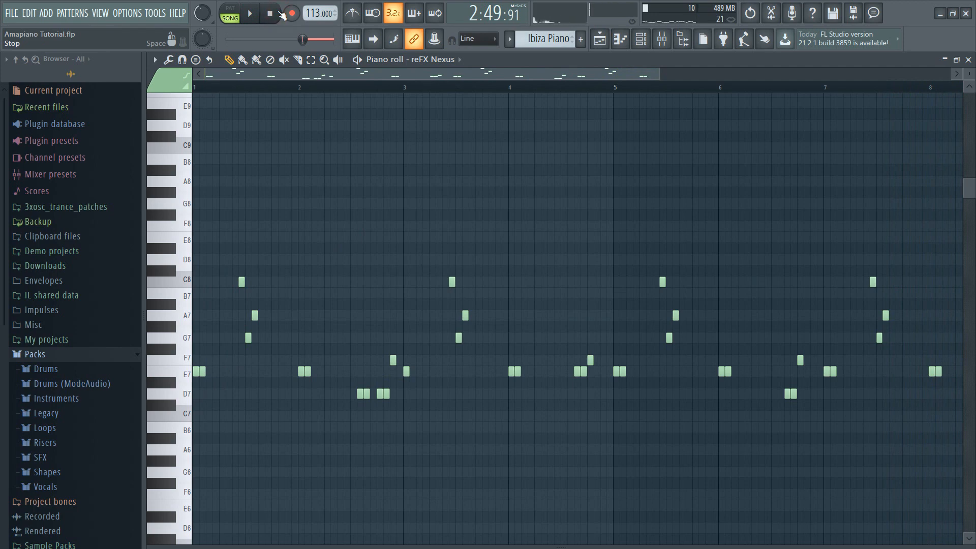
left_click(252, 15)
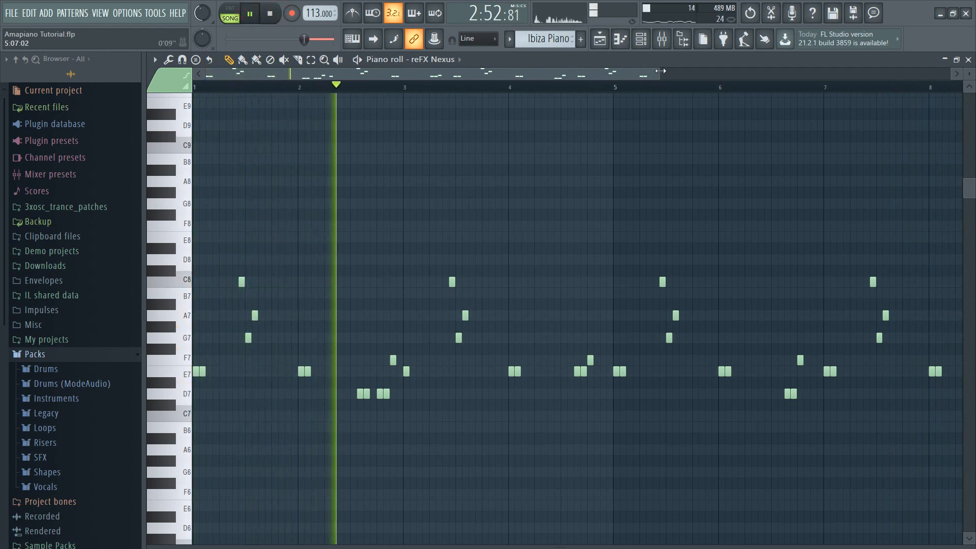
Copy the whole eight-bar melody so that the duplicate starts at bar 9.
left_click_drag(659, 76, 855, 78)
left_click_drag(850, 245, 201, 438)
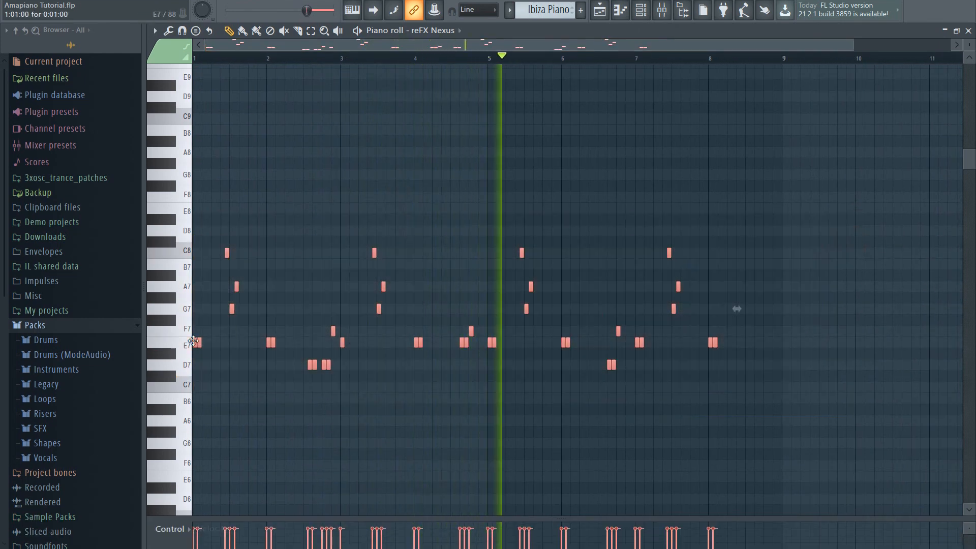
left_click_drag(197, 342, 786, 342)
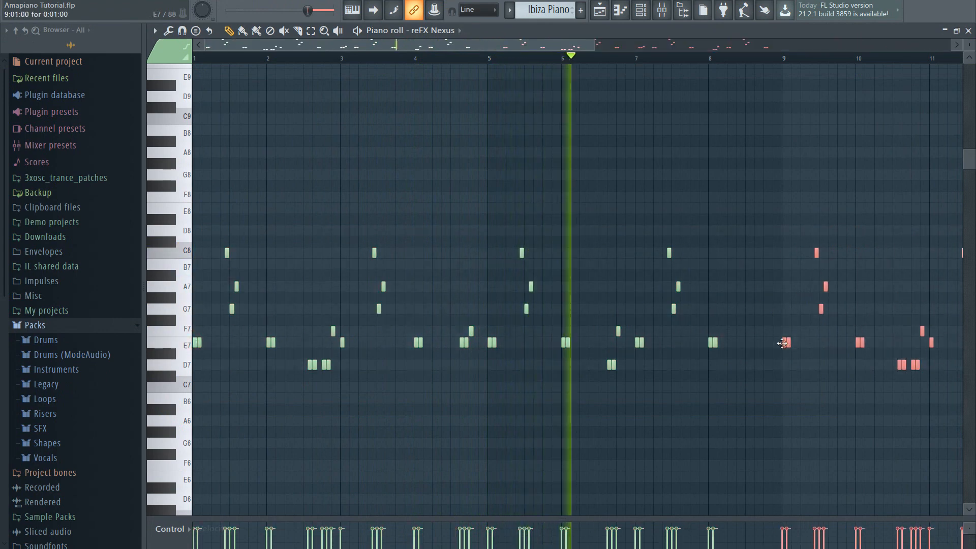
Duplicate all notes of the 16-bar melody one octave higher and one octave lower than the original.
left_click_drag(596, 73, 880, 338)
left_click(943, 229, "ctrl")
key("ctrl+a")
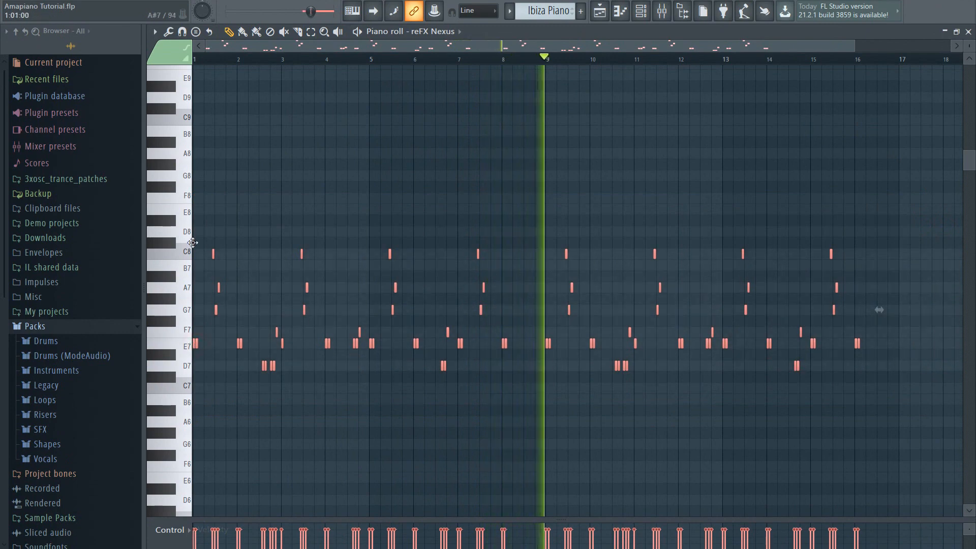
left_click_drag(189, 208, 192, 209)
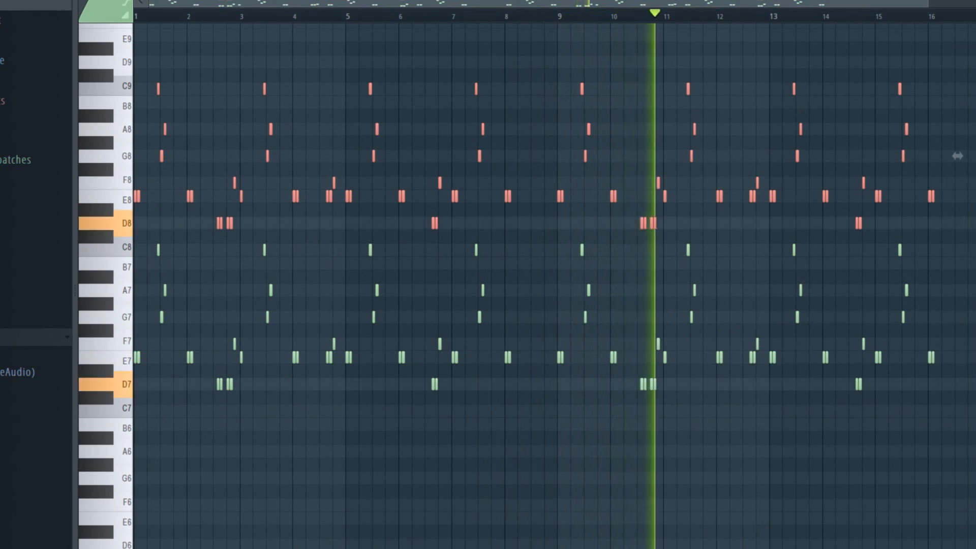
left_click_drag(973, 252, 111, 464)
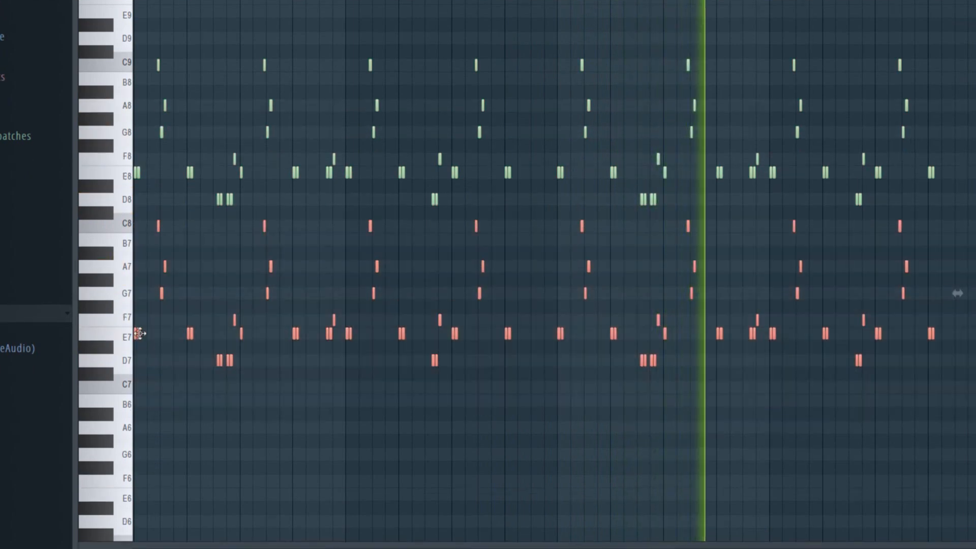
mouse_move(139, 334)
left_mouse_down()
mouse_move(139, 494)
mouse_move(138, 482)
left_mouse_up()
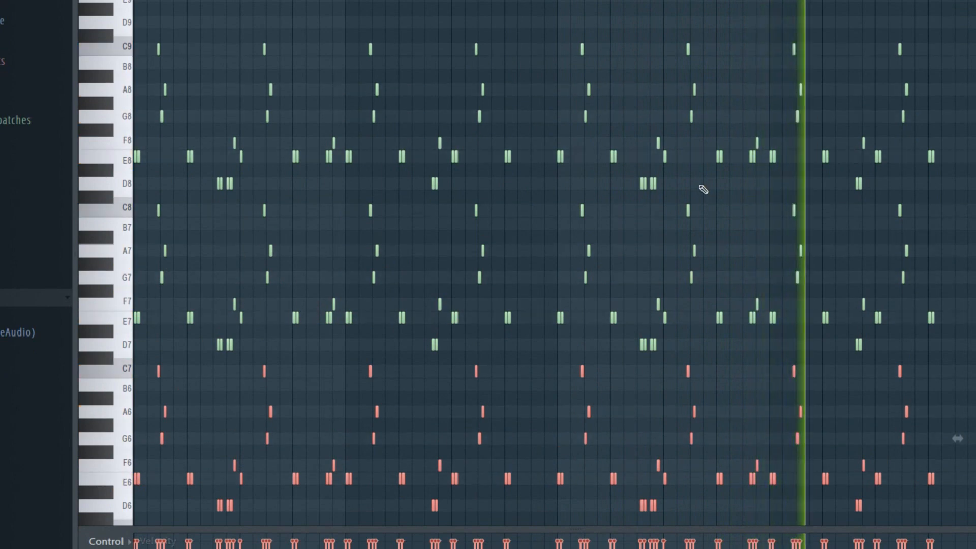
Play the melody layered in three octaves from its beginning and stop playback.
key("space")
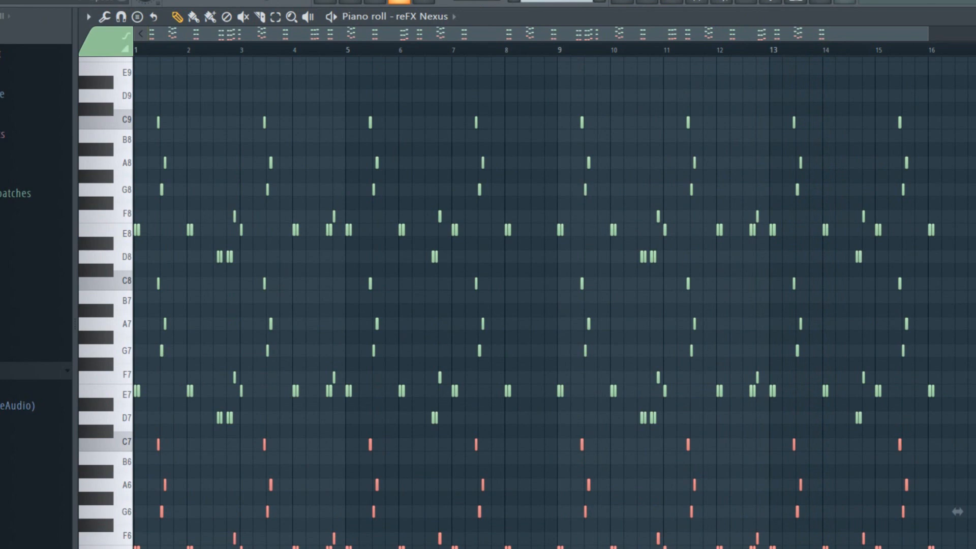
left_click(251, 16)
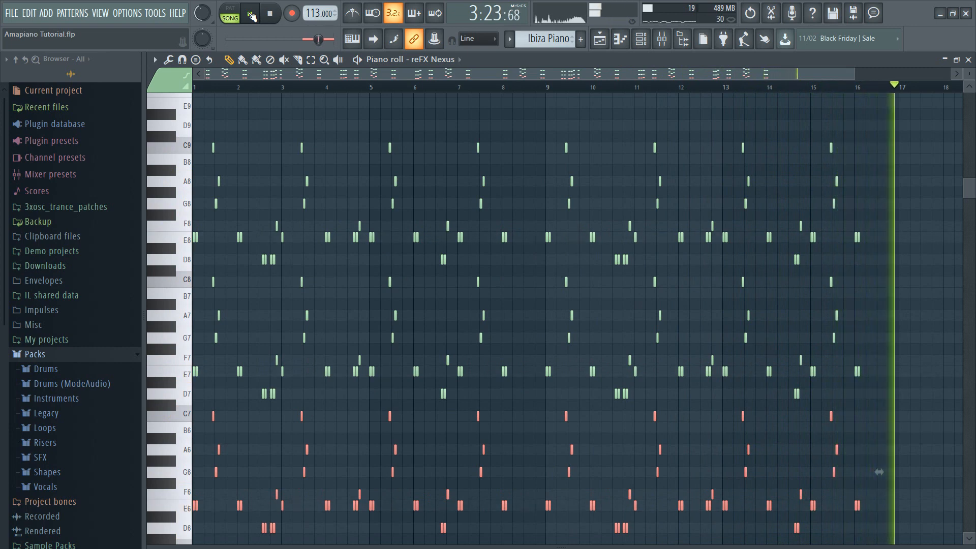
left_click(270, 14)
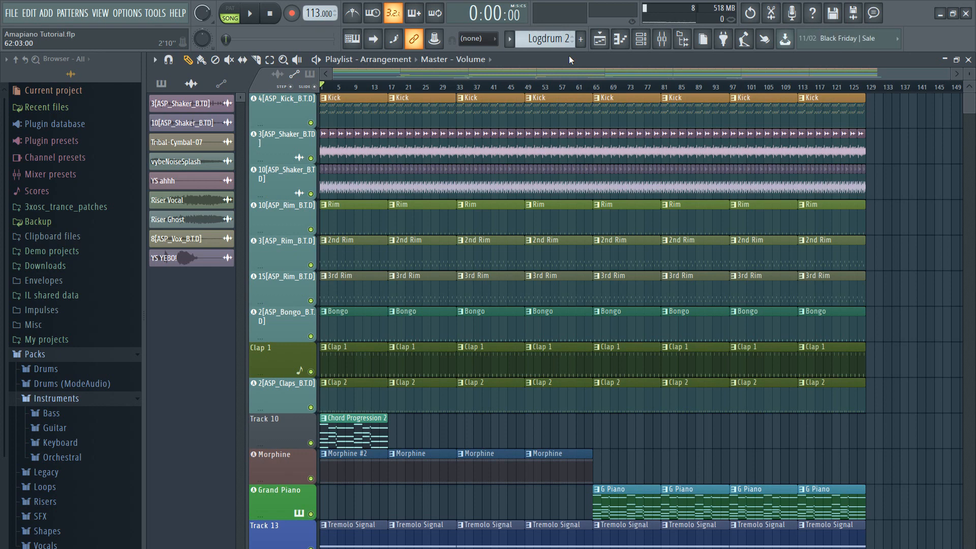
Play the full arrangement and set the reFX Nexus channel's volume to 33%.
left_click(253, 15)
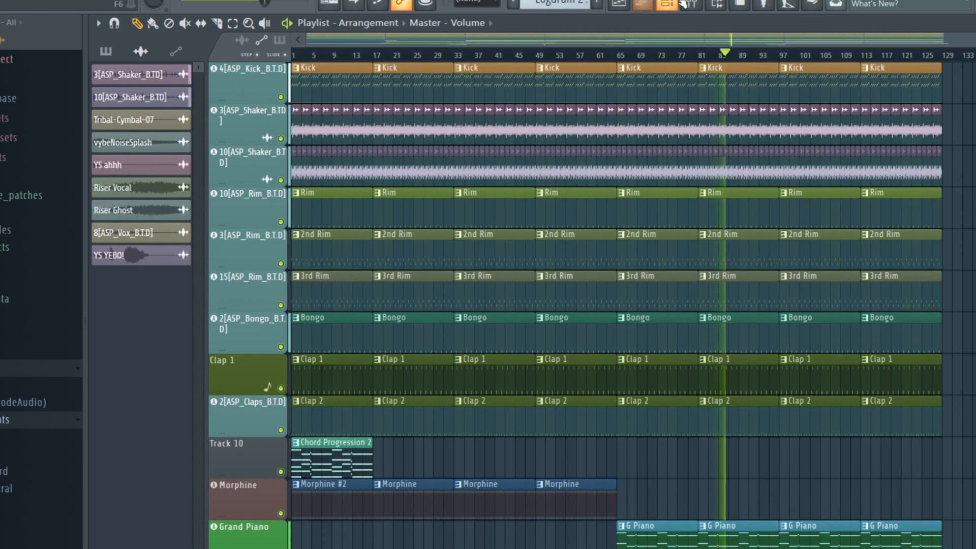
left_click(674, 3)
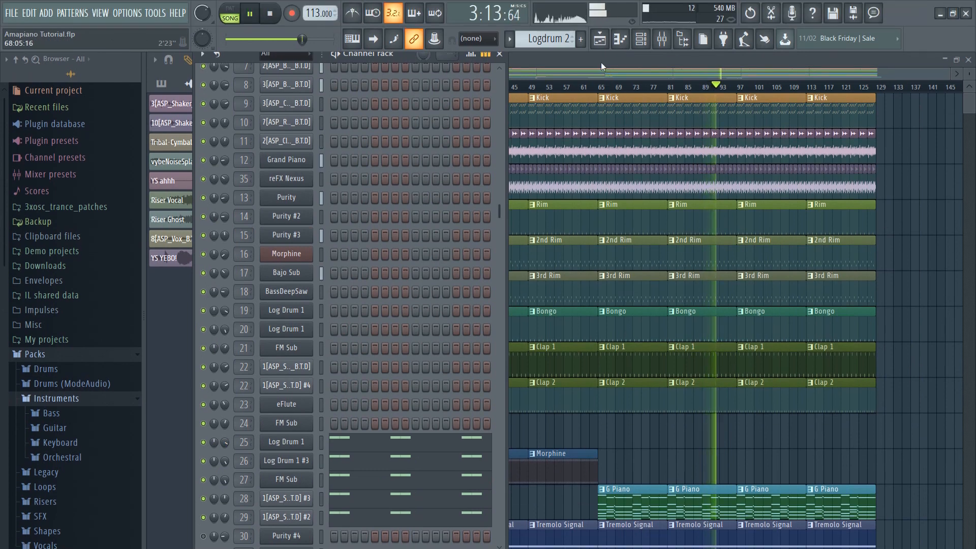
key("F6")
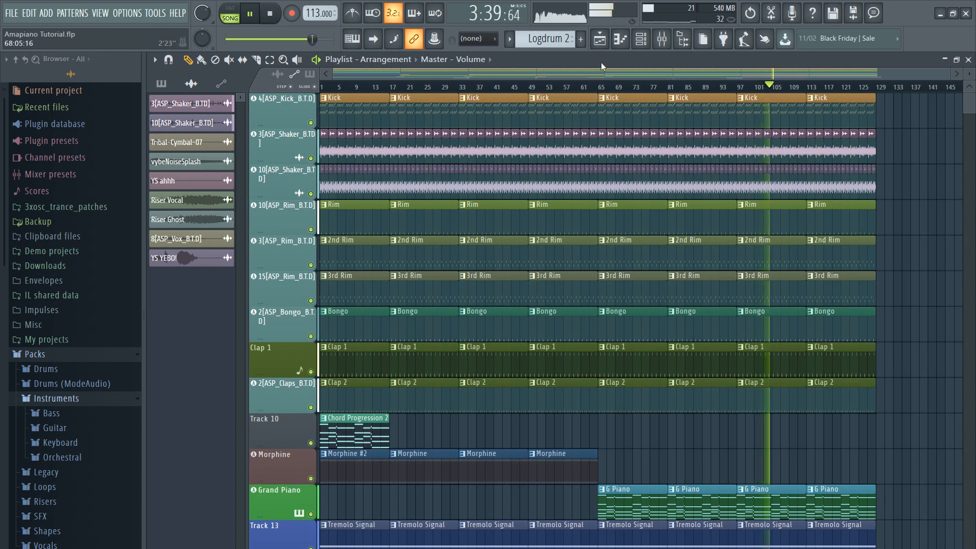
left_click(640, 39)
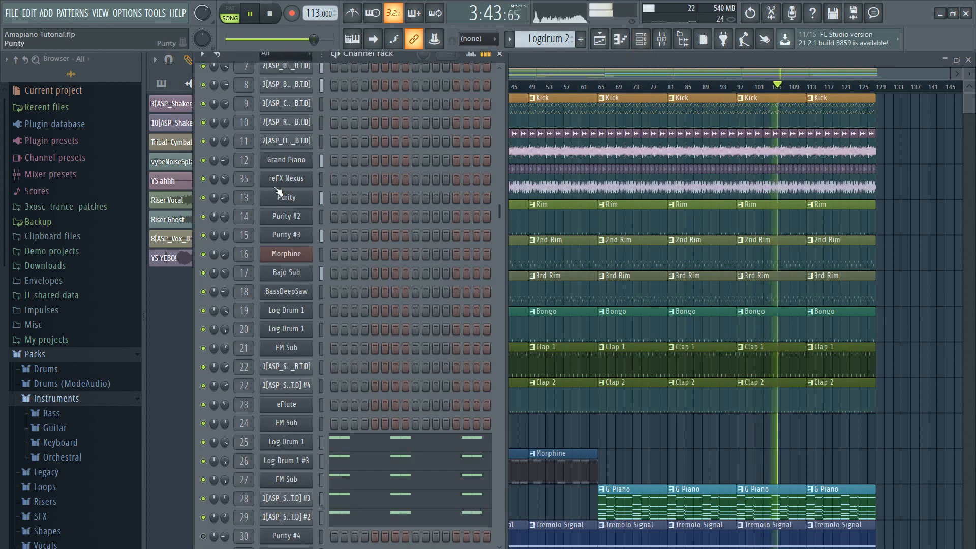
left_click_drag(224, 178, 224, 176)
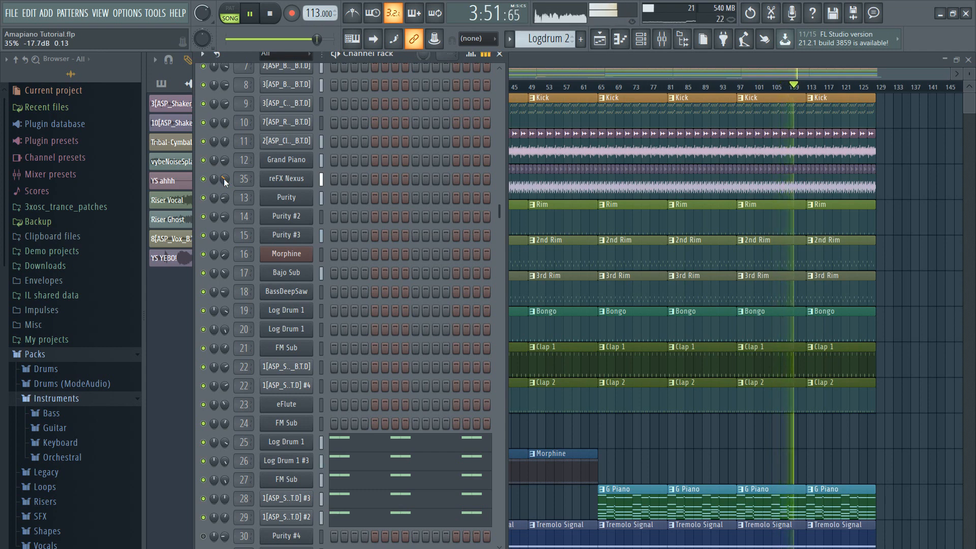
left_click_drag(224, 179, 224, 180)
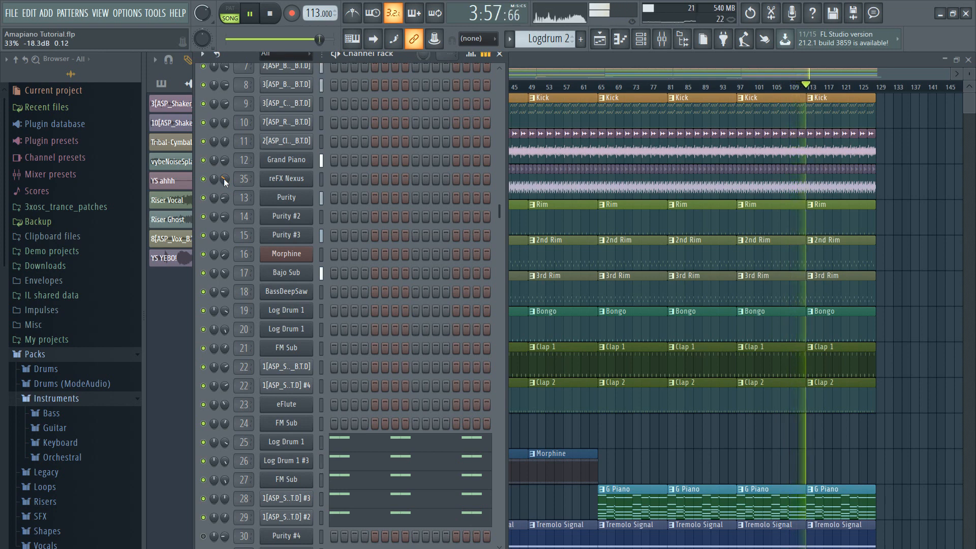
Show the project's patterns in the playlist picker.
left_click(164, 83)
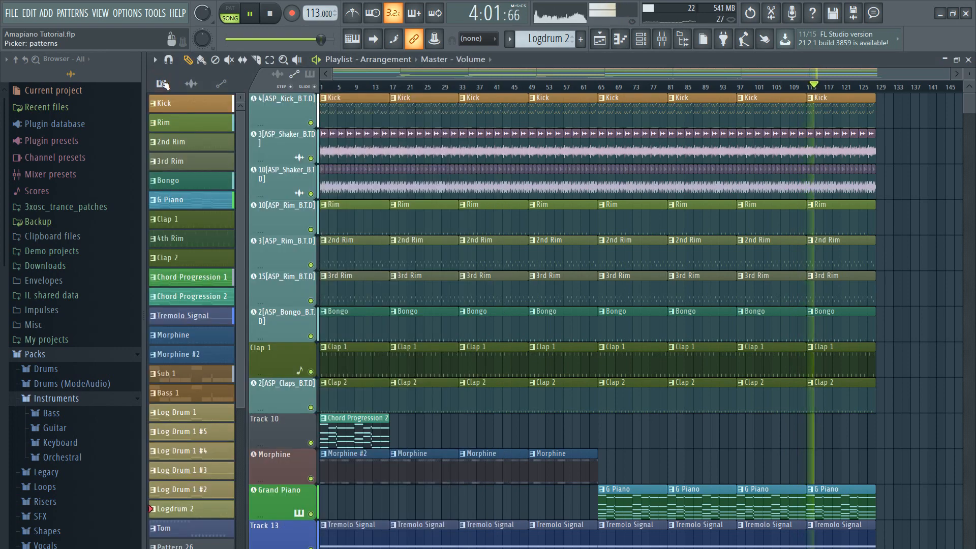